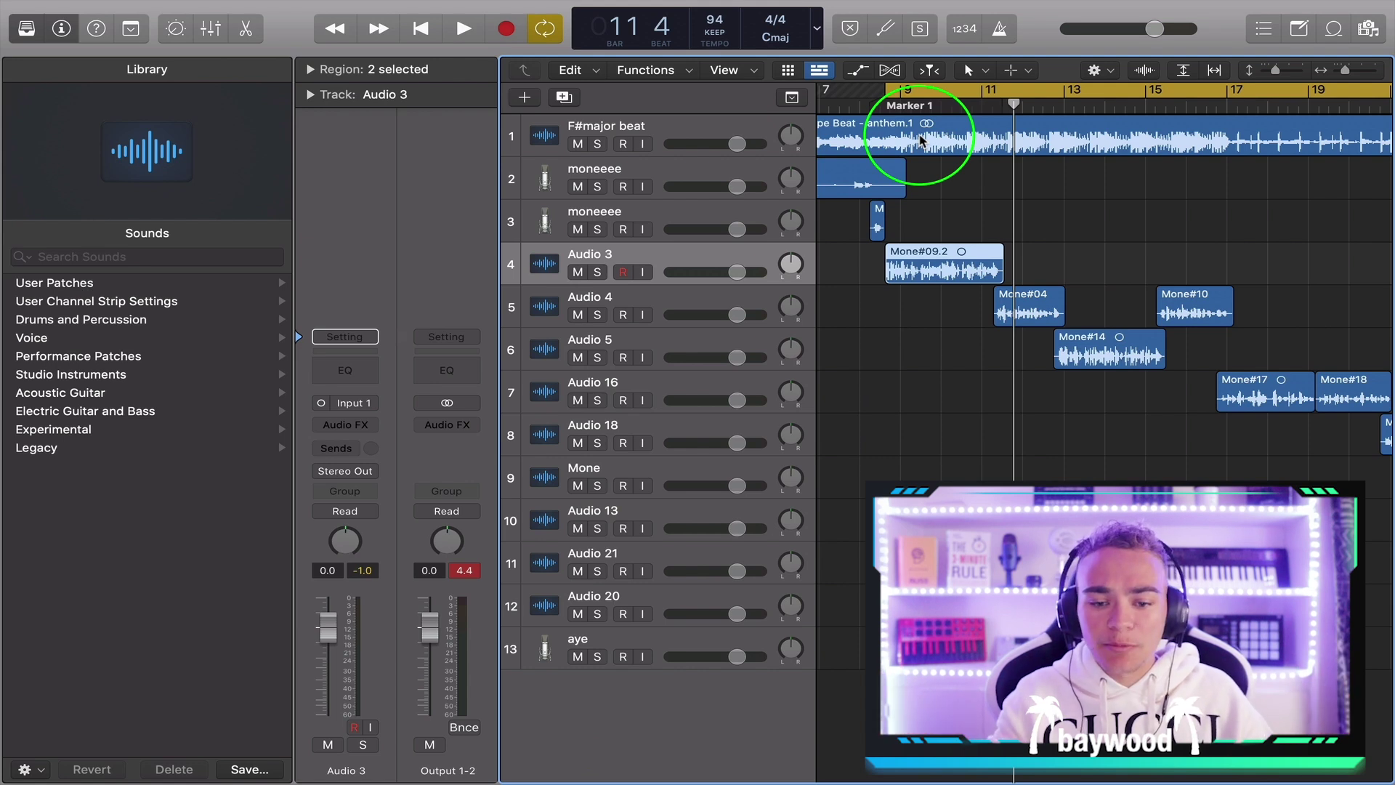
Set the F#major beat track's volume to -5.0 dB and play the song to check the level
{"action": "key", "text": "space"}
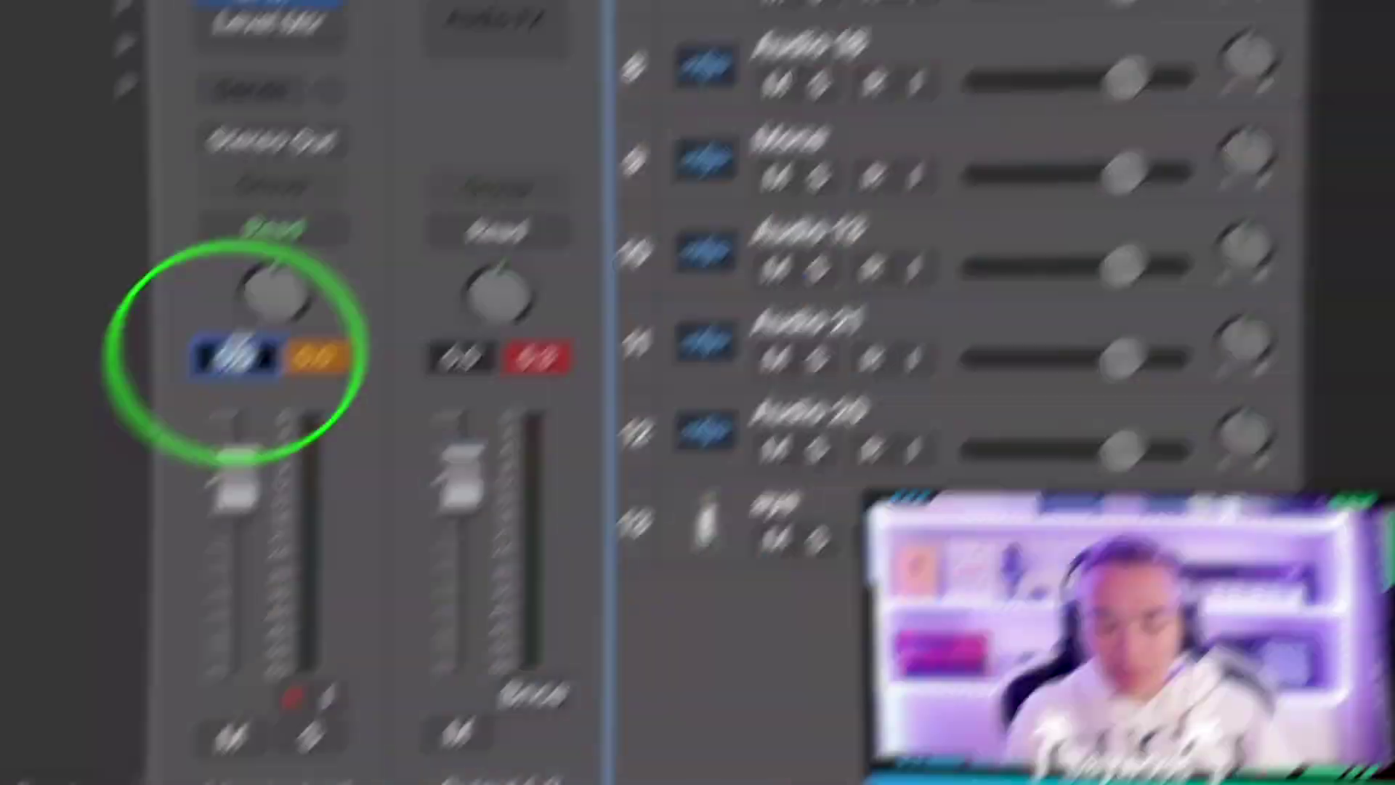
{"action": "type", "text": "-5"}
{"action": "key", "text": "Return"}
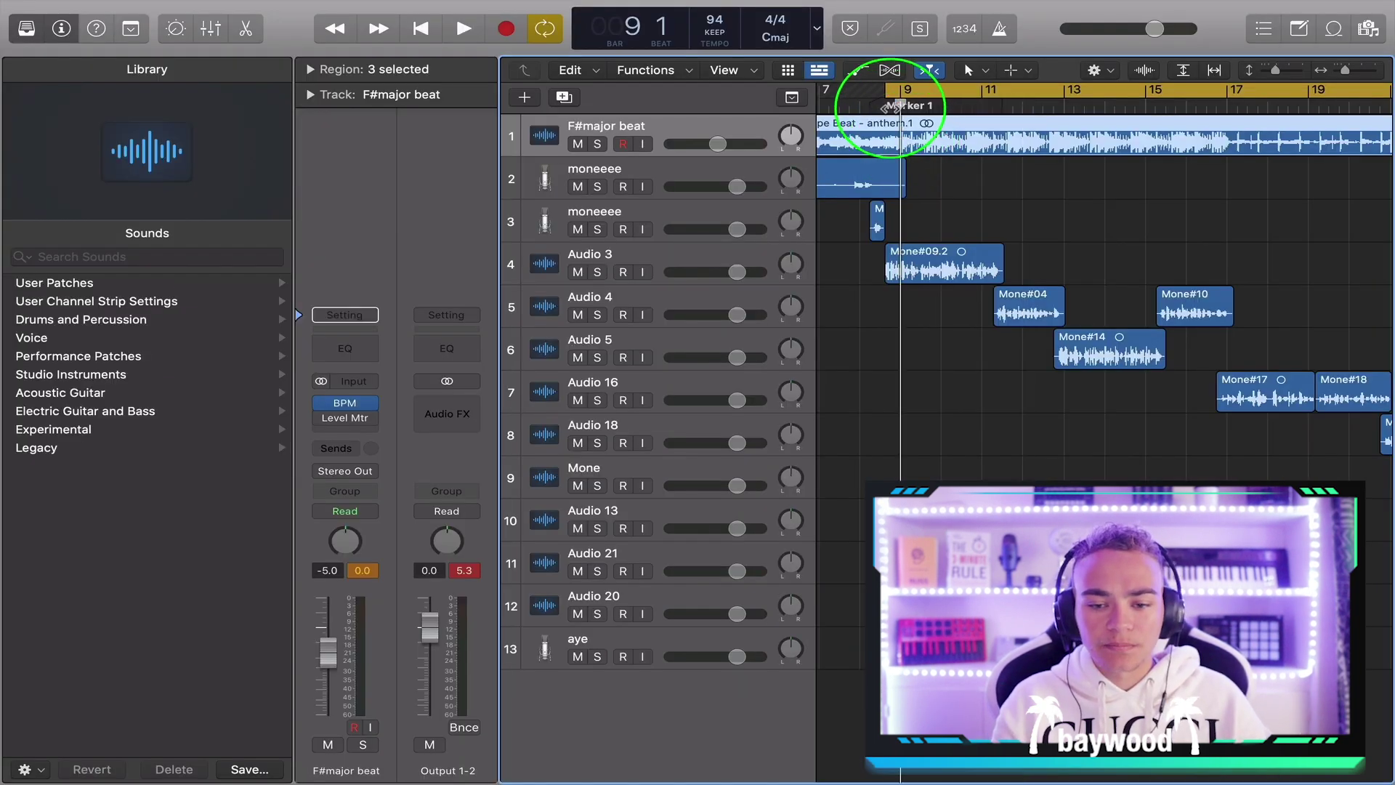
{"action": "key", "text": "space"}
Browse the sound library to the VOCAL SAUCE 2 folder in the user patches and look through its presets
{"action": "scroll", "coordinate": [906, 159], "scroll_direction": "down", "scroll_amount": 5}
{"action": "scroll", "coordinate": [907, 159], "scroll_direction": "up", "scroll_amount": 3}
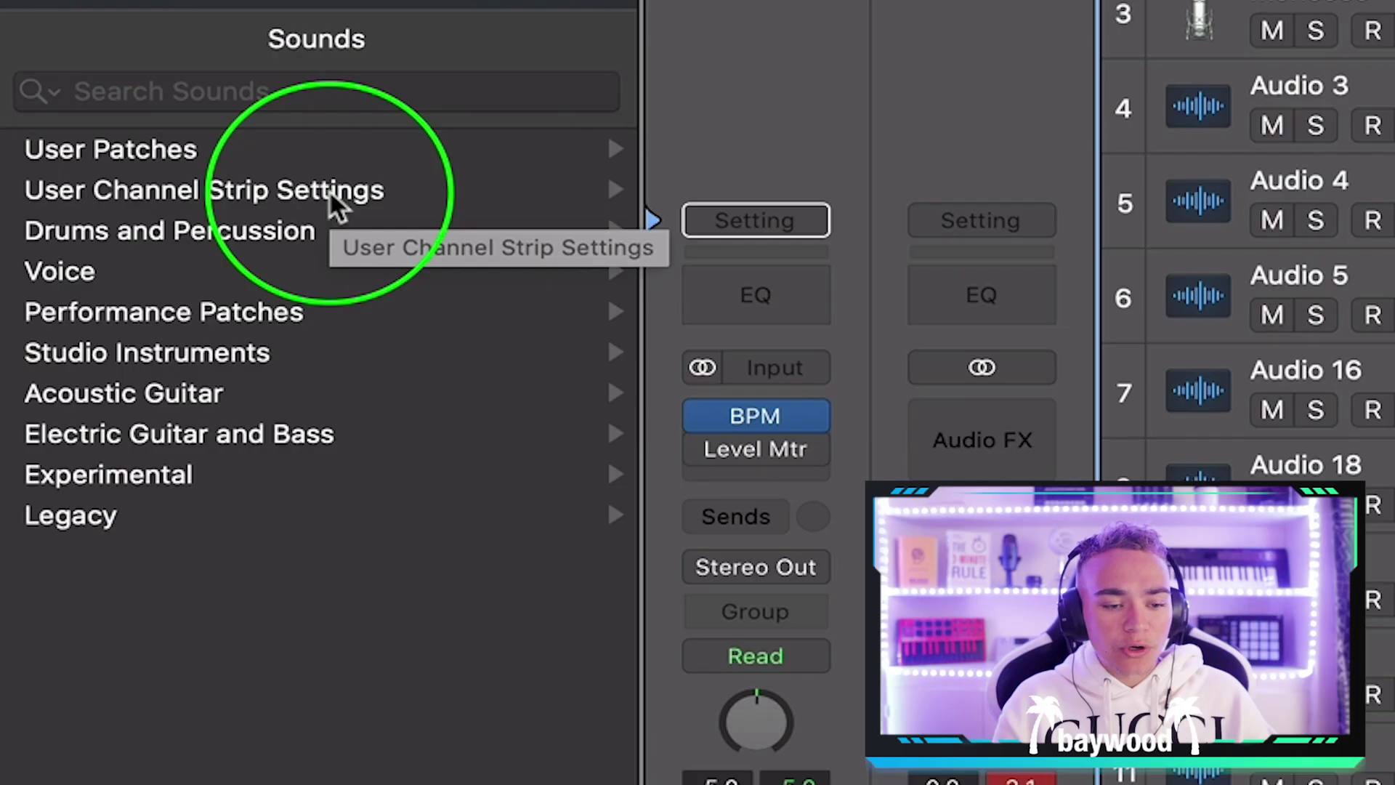
{"action": "left_click", "coordinate": [329, 190]}
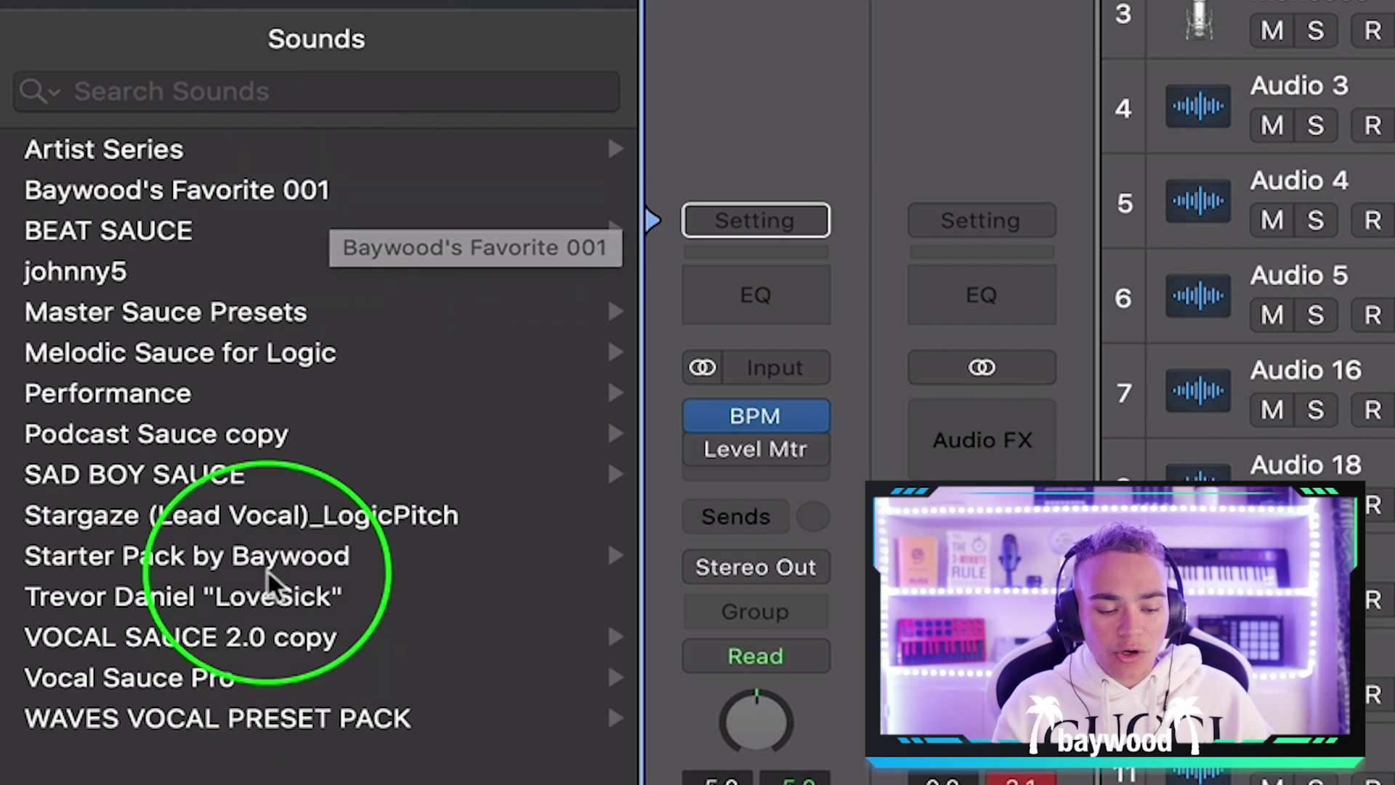
{"action": "key", "text": "Left"}
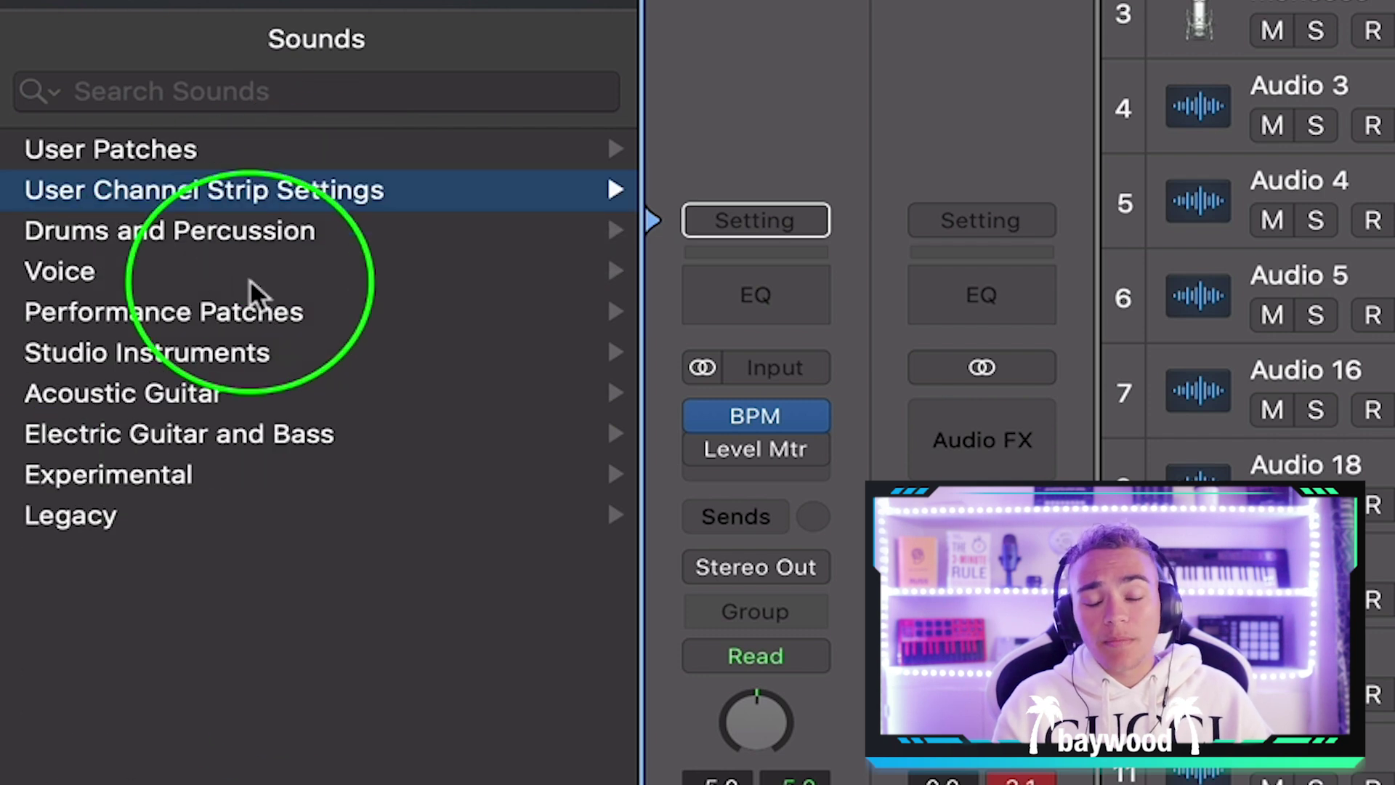
{"action": "left_click", "coordinate": [240, 146]}
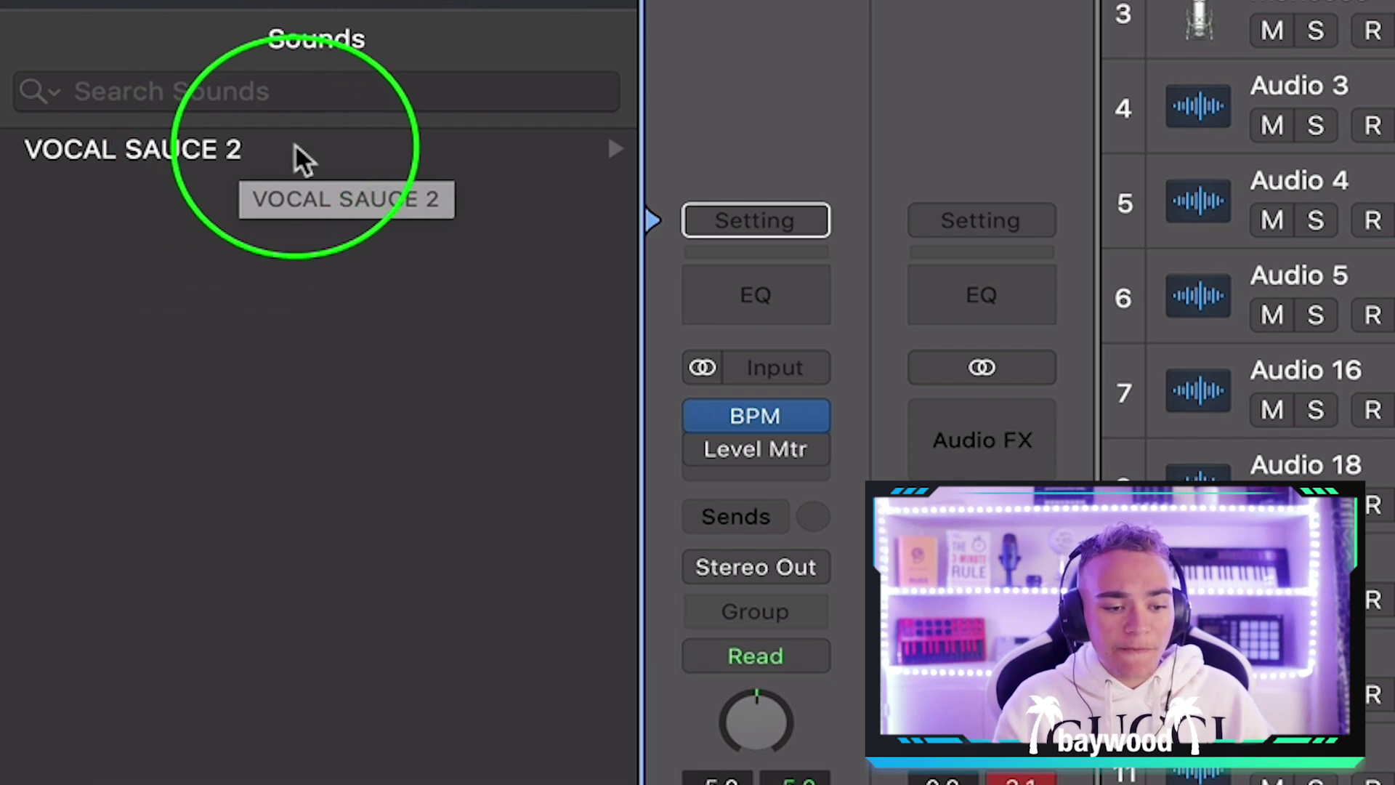
{"action": "left_click", "coordinate": [294, 145]}
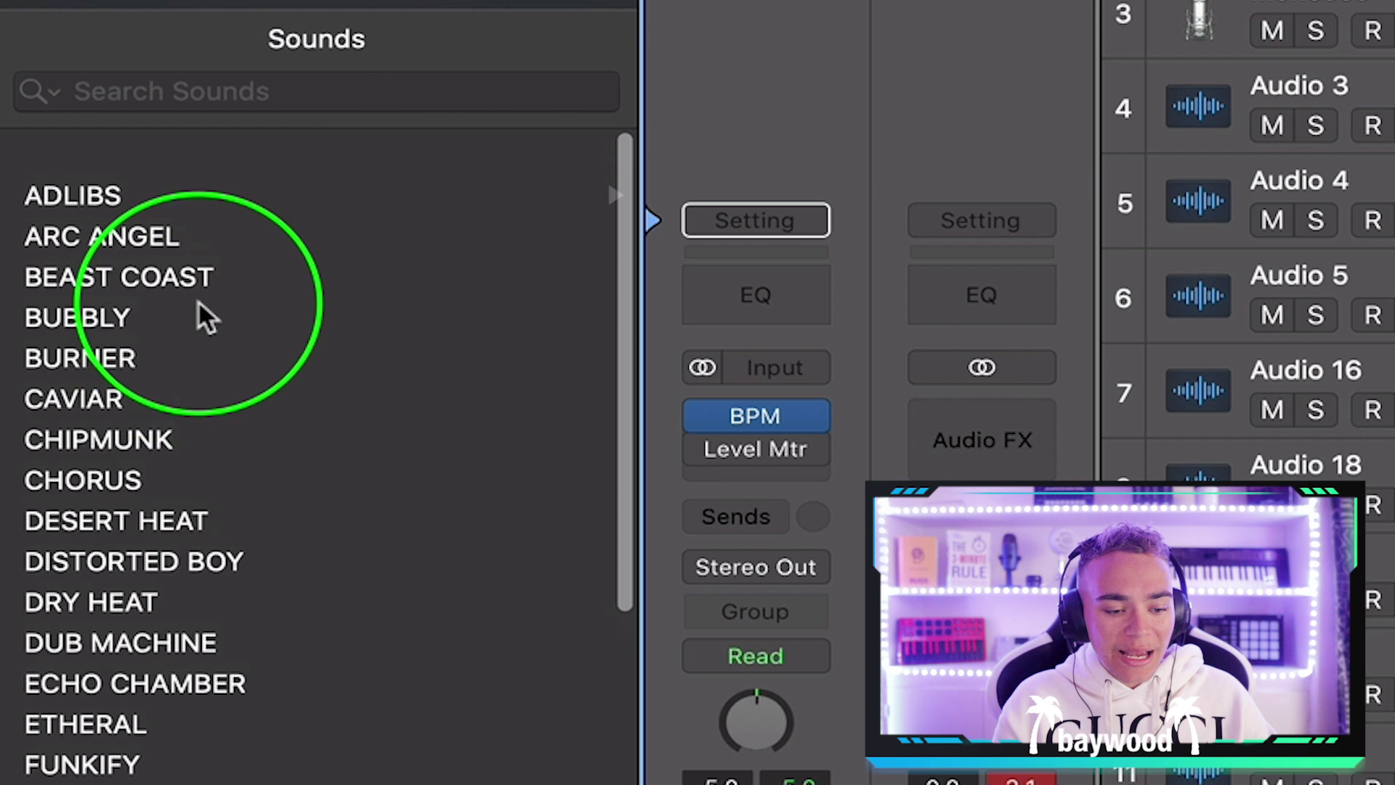
{"action": "scroll", "coordinate": [197, 300], "scroll_direction": "down", "scroll_amount": 15}
{"action": "scroll", "coordinate": [199, 308], "scroll_direction": "up", "scroll_amount": 15}
{"action": "left_click", "coordinate": [226, 150]}
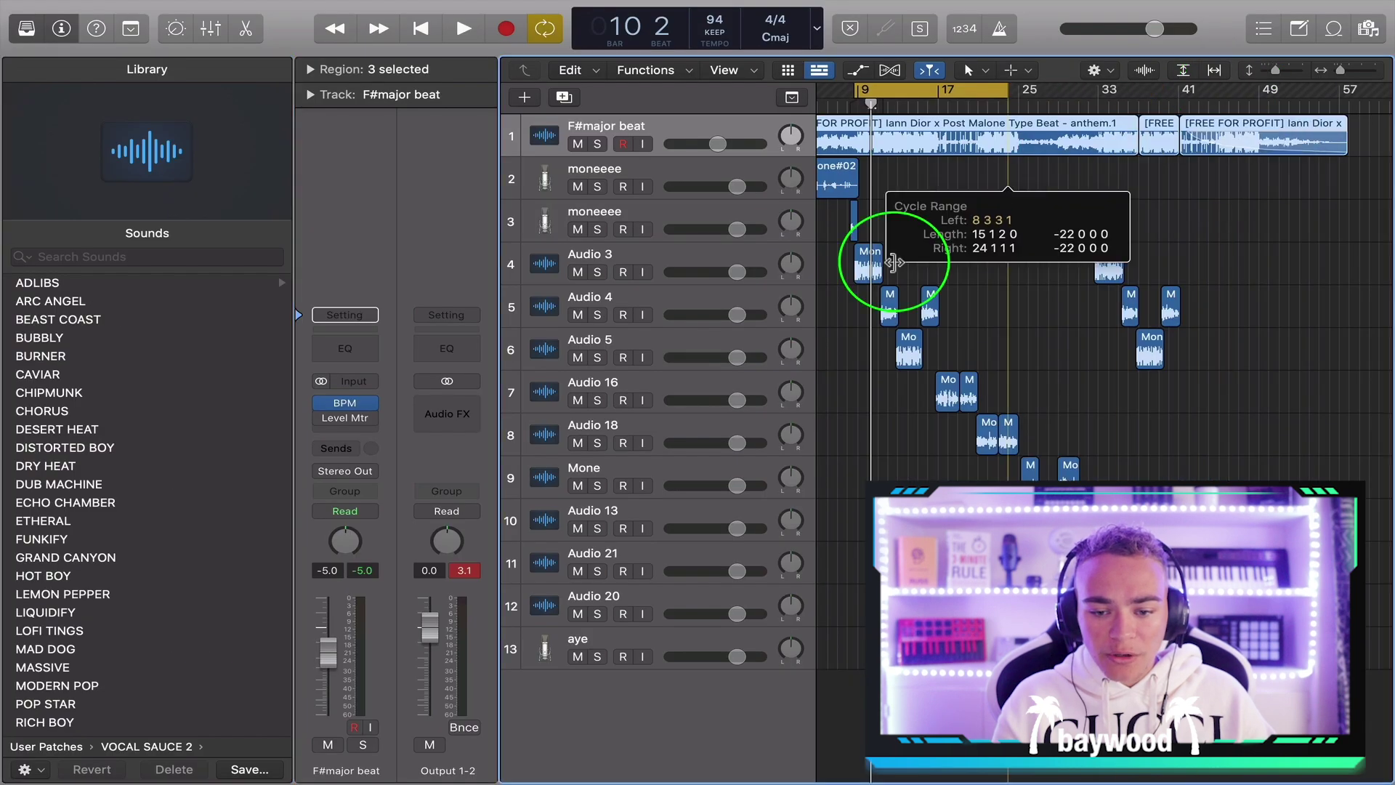
Set the end of the cycle range just past bar 11, around the first Mone#09.2 region on the Audio 3 track
{"action": "key", "text": "super+Right"}
{"action": "key", "text": "super+Right"}
{"action": "key", "text": "super+Right"}
{"action": "scroll", "coordinate": [880, 284], "scroll_direction": "left", "scroll_amount": 3}
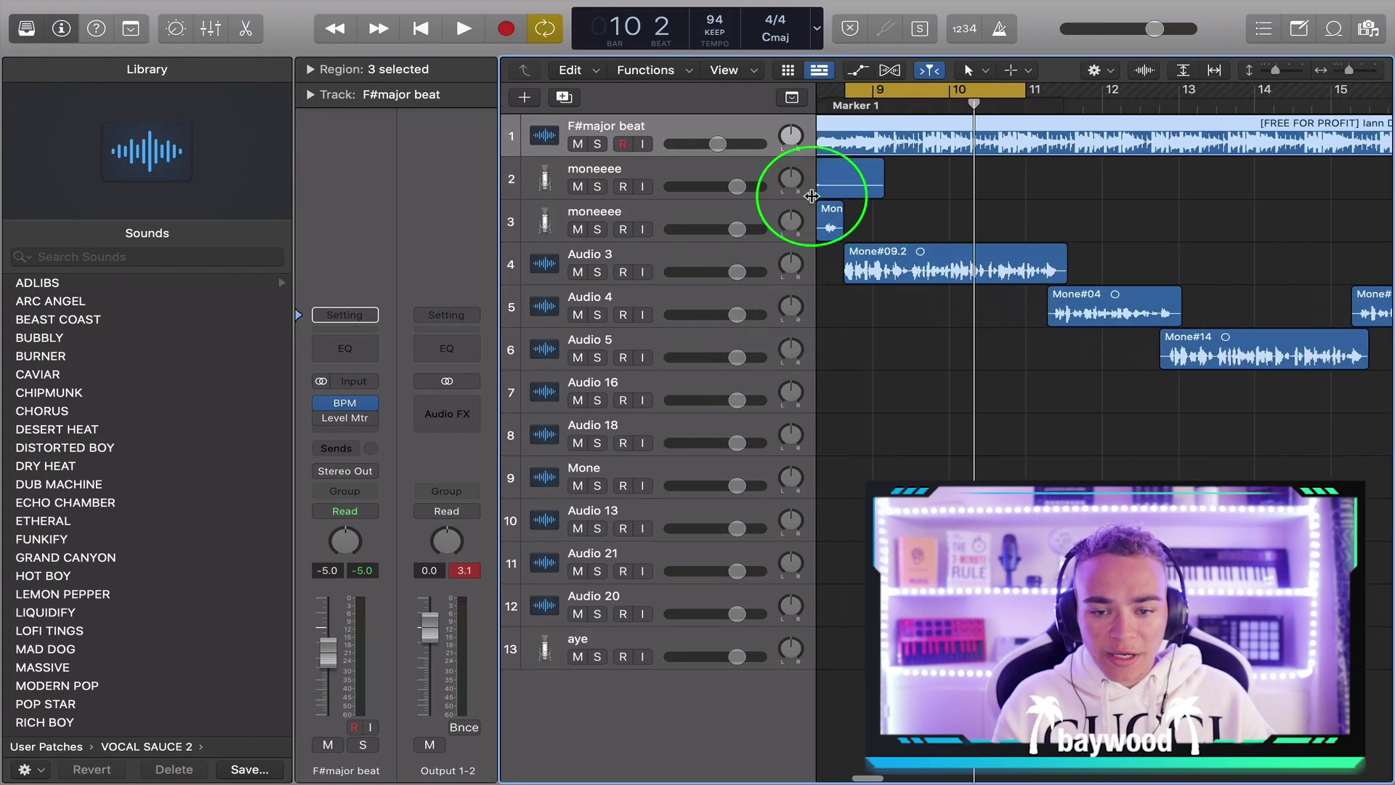
{"action": "left_click_drag", "start_coordinate": [1026, 90], "coordinate": [1044, 93]}
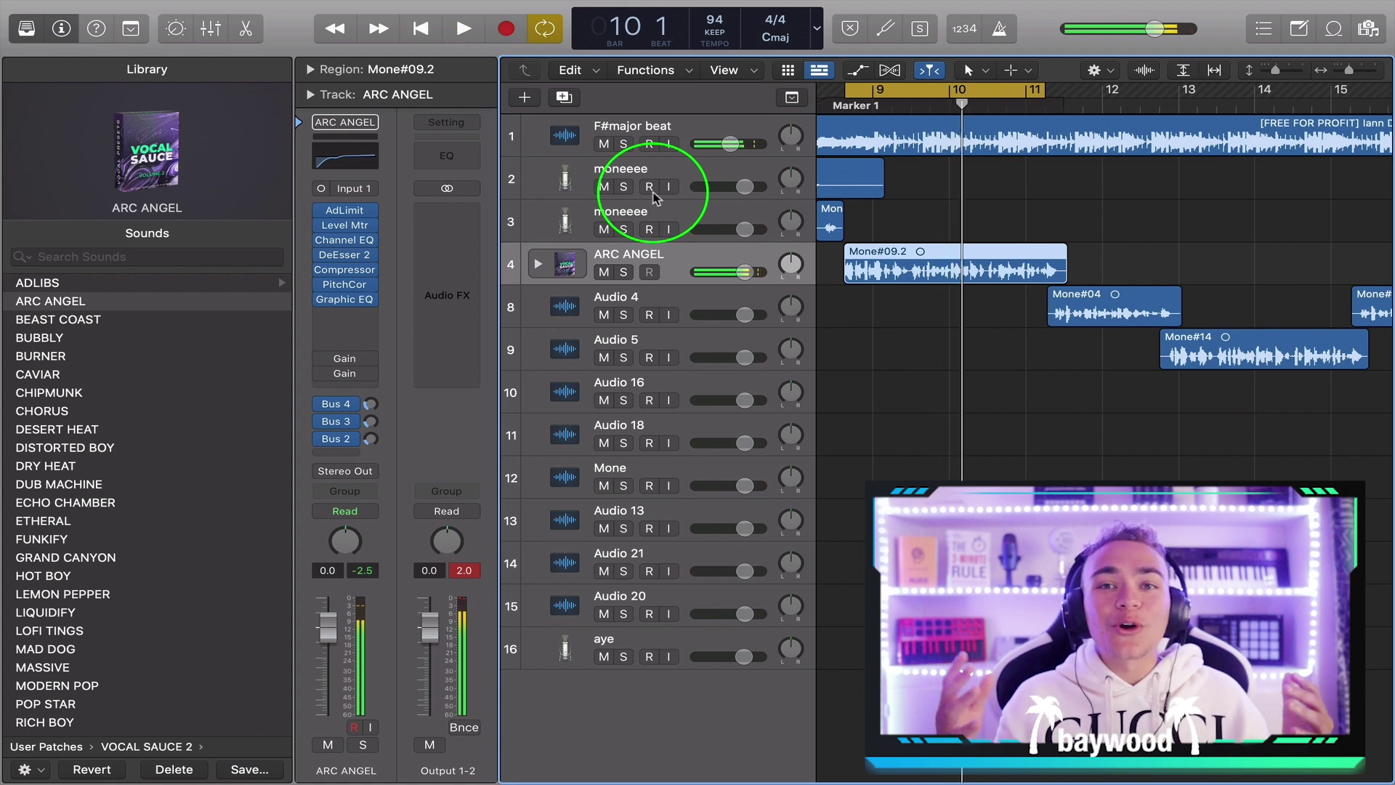
Expand the ARC ANGEL track stack and, during playback, pull its DELAY, SPACE and EFFECT volumes down to minimum
{"action": "left_click", "coordinate": [537, 266]}
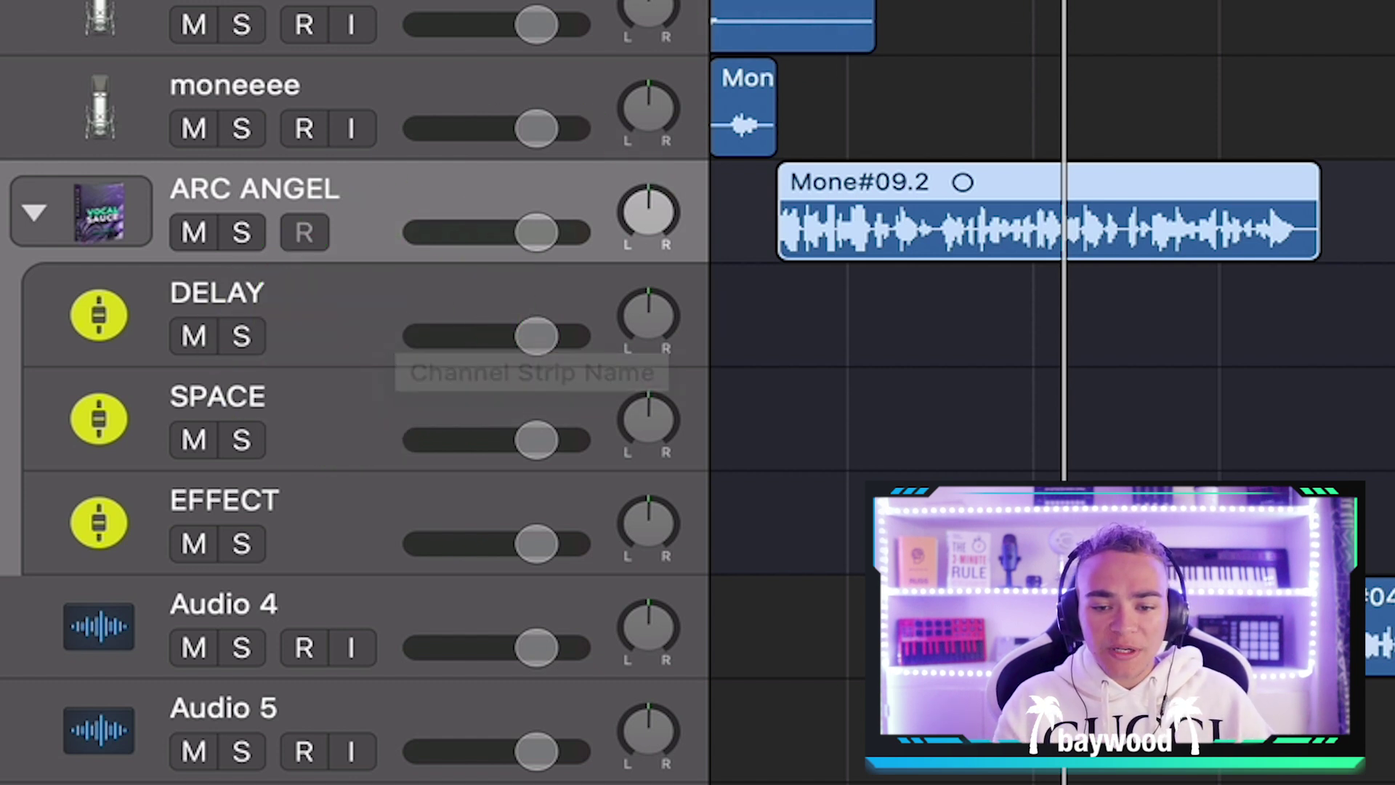
{"action": "key", "text": "space"}
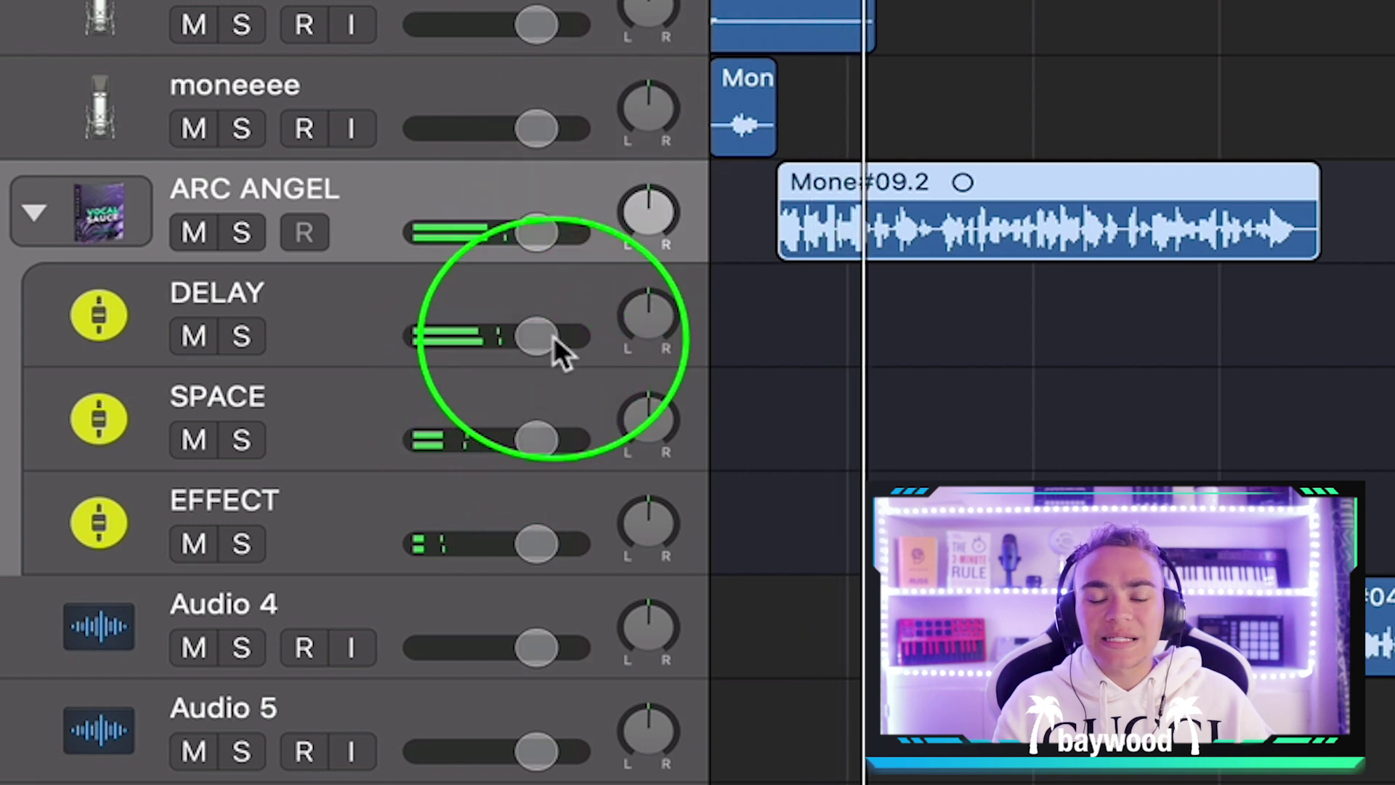
{"action": "left_click_drag", "start_coordinate": [552, 340], "coordinate": [429, 358]}
{"action": "left_click_drag", "start_coordinate": [286, 448], "coordinate": [286, 421]}
{"action": "left_click_drag", "start_coordinate": [539, 396], "coordinate": [539, 399]}
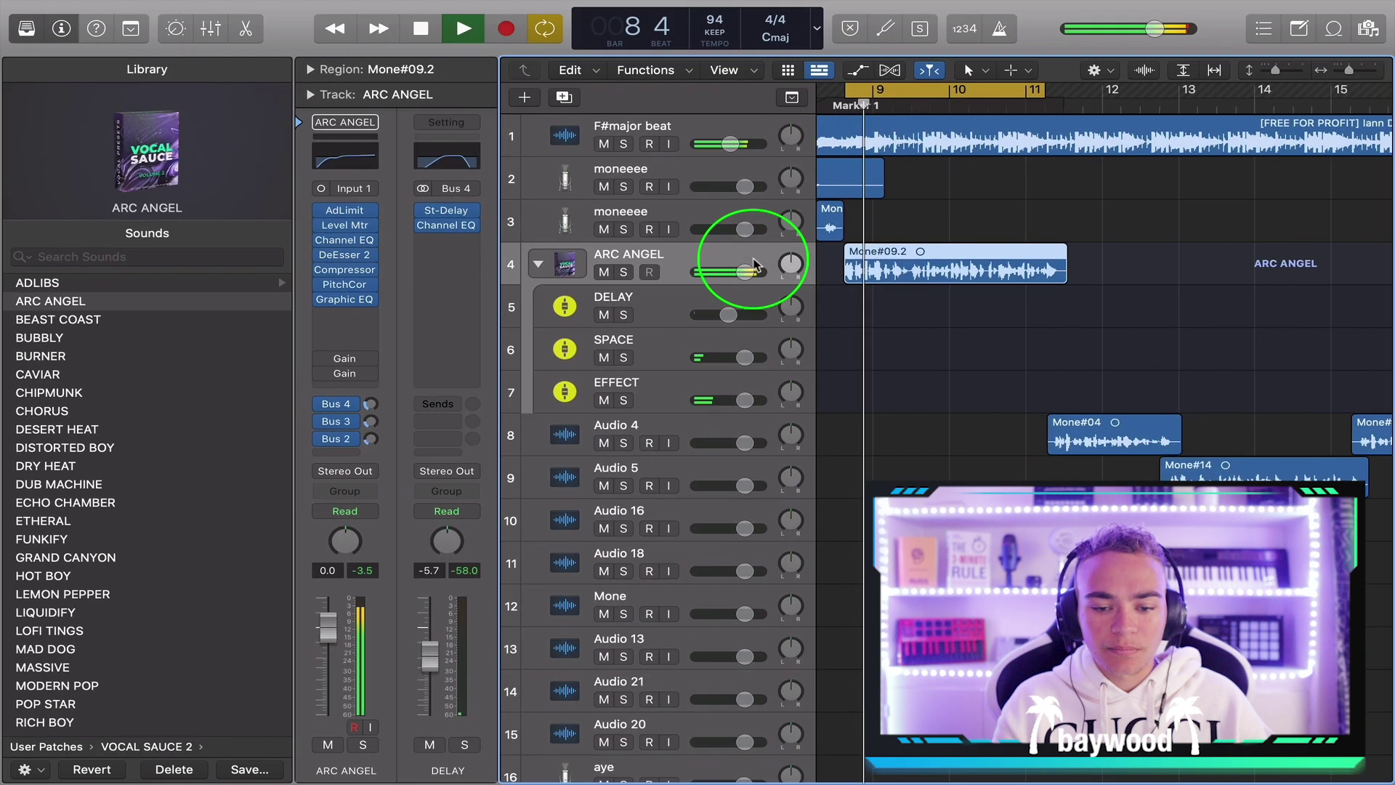
{"action": "left_click_drag", "start_coordinate": [726, 315], "coordinate": [564, 349]}
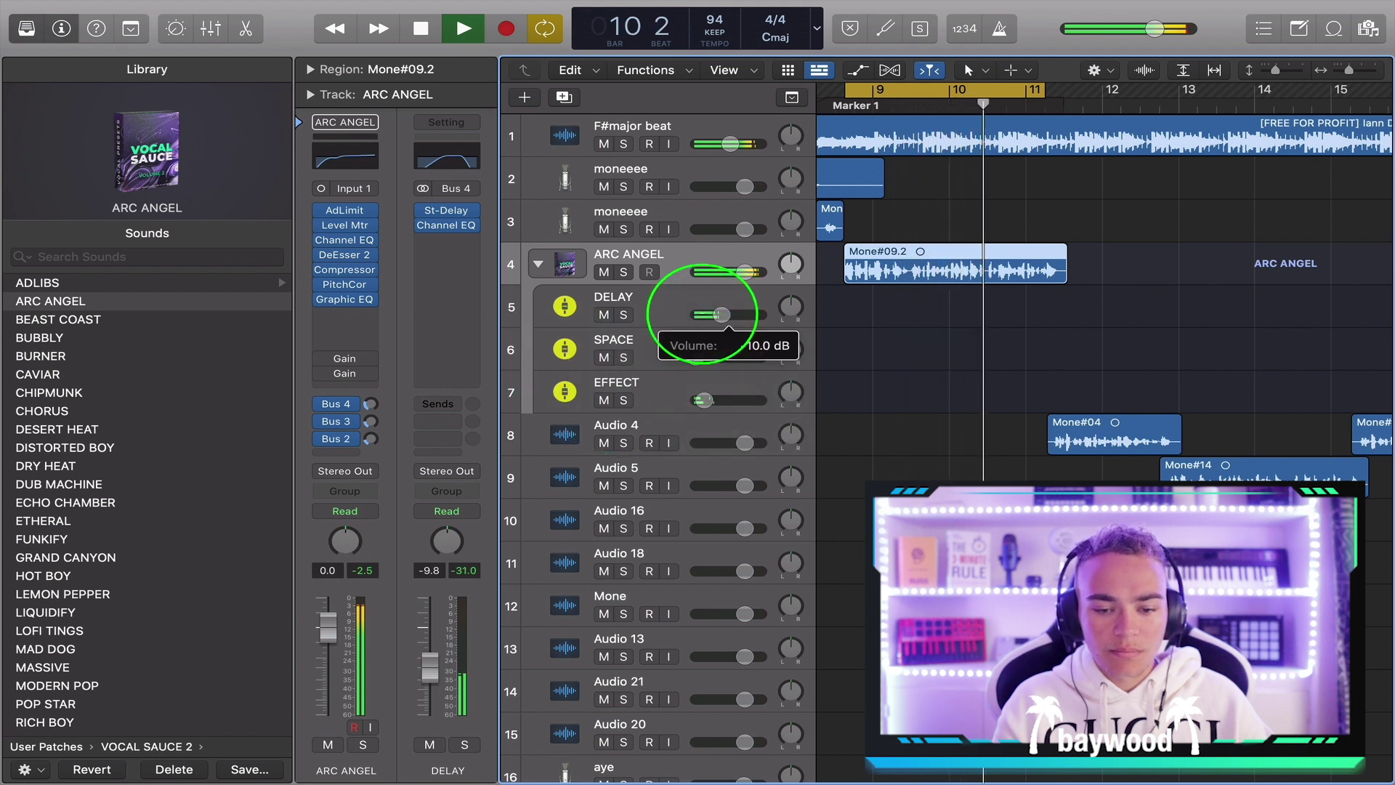
{"action": "left_click_drag", "start_coordinate": [710, 311], "coordinate": [691, 315]}
{"action": "left_click_drag", "start_coordinate": [710, 399], "coordinate": [646, 405]}
Audition BEAST COAST, BUBBLY, BURNER, CAVIAR, CHIPMUNK and CHORUS on the Mone#09.2 track during playback, ending with DESERT HEAT loaded
{"action": "left_click", "coordinate": [65, 319]}
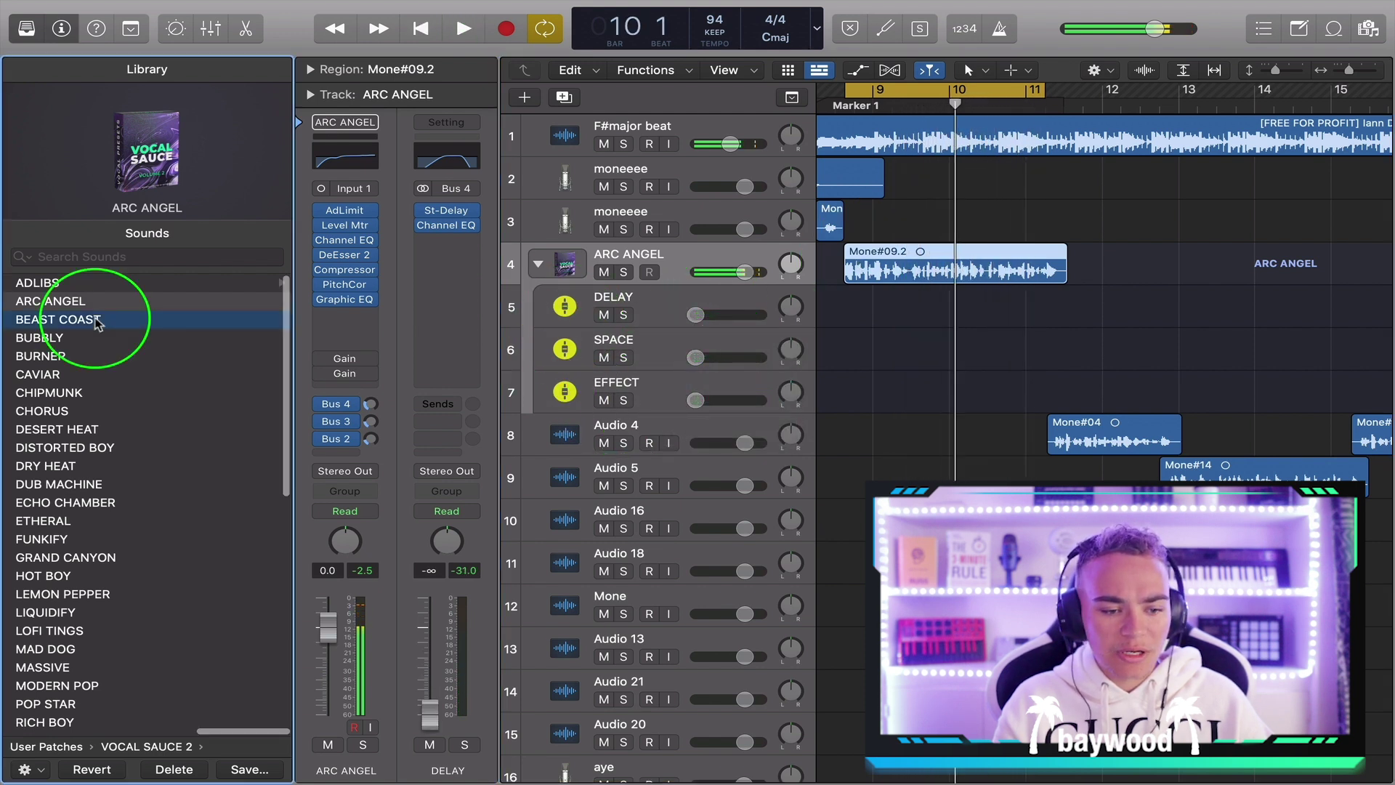
{"action": "double_click", "coordinate": [843, 107]}
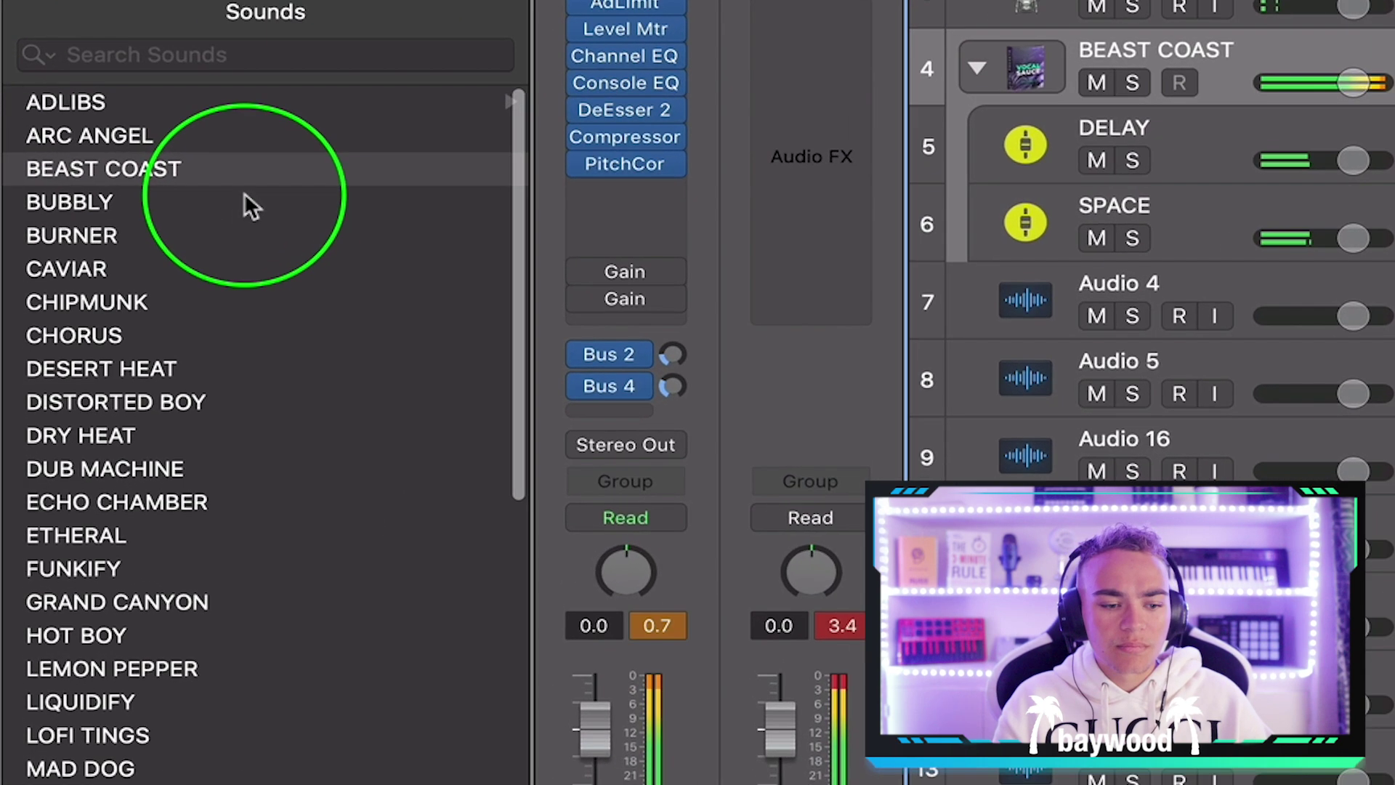
{"action": "left_click", "coordinate": [134, 335]}
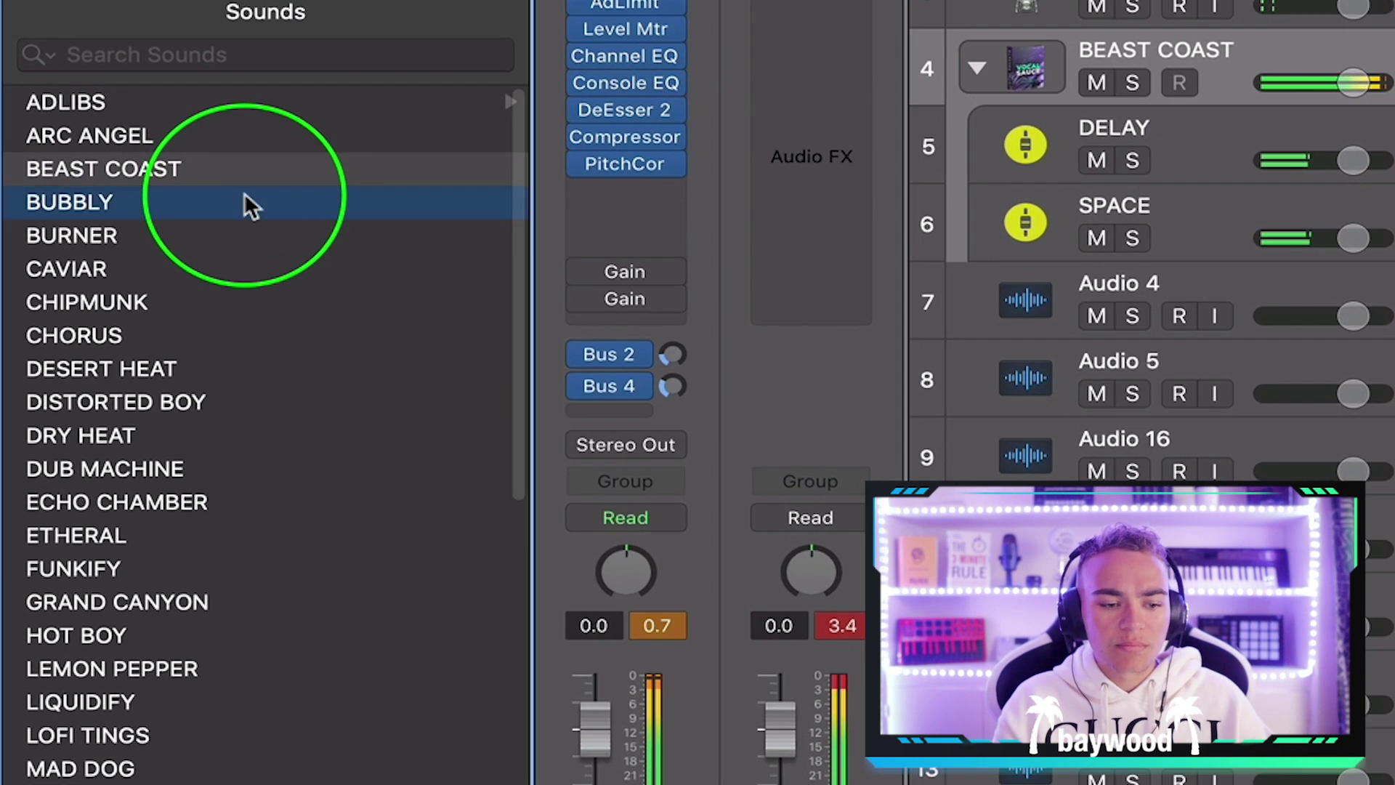
{"action": "left_click", "coordinate": [209, 233]}
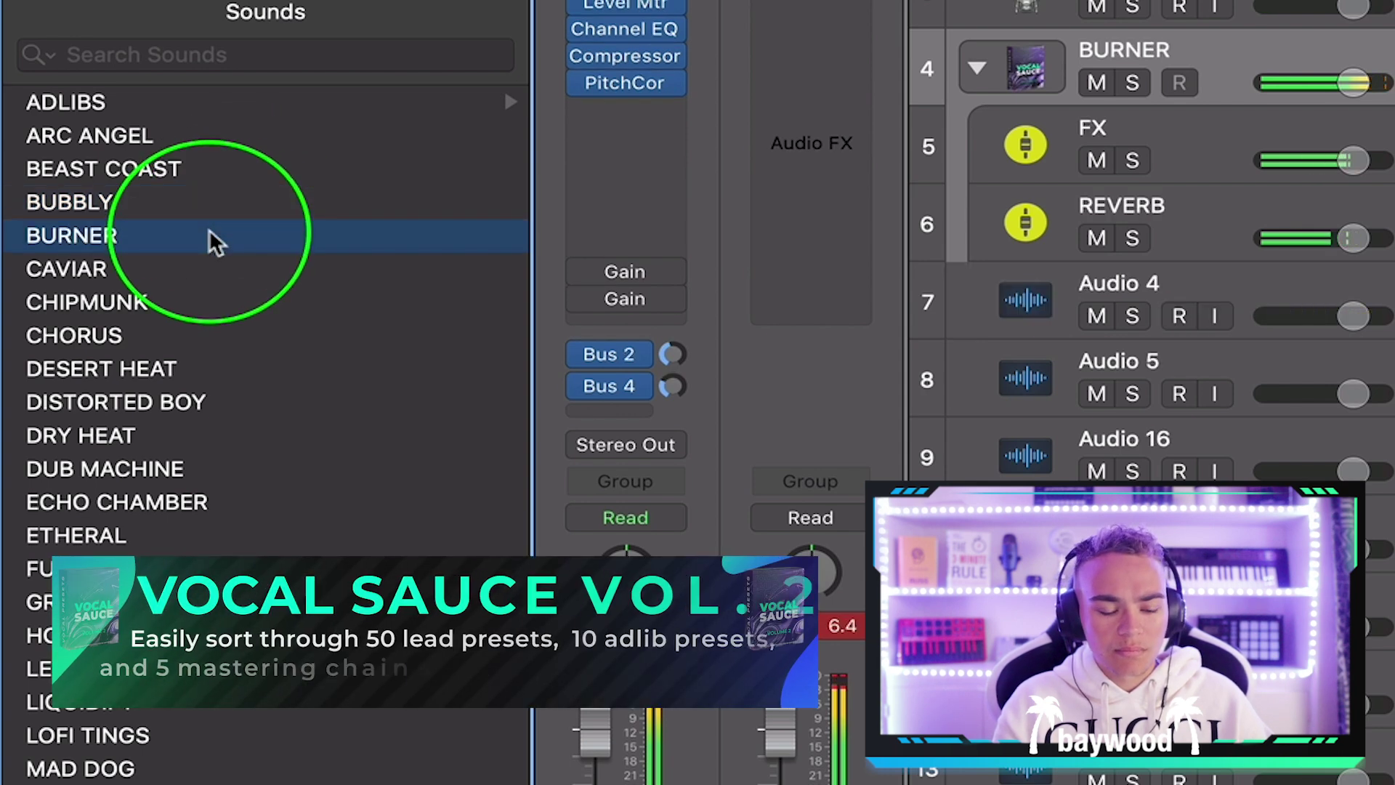
{"action": "left_click", "coordinate": [193, 259]}
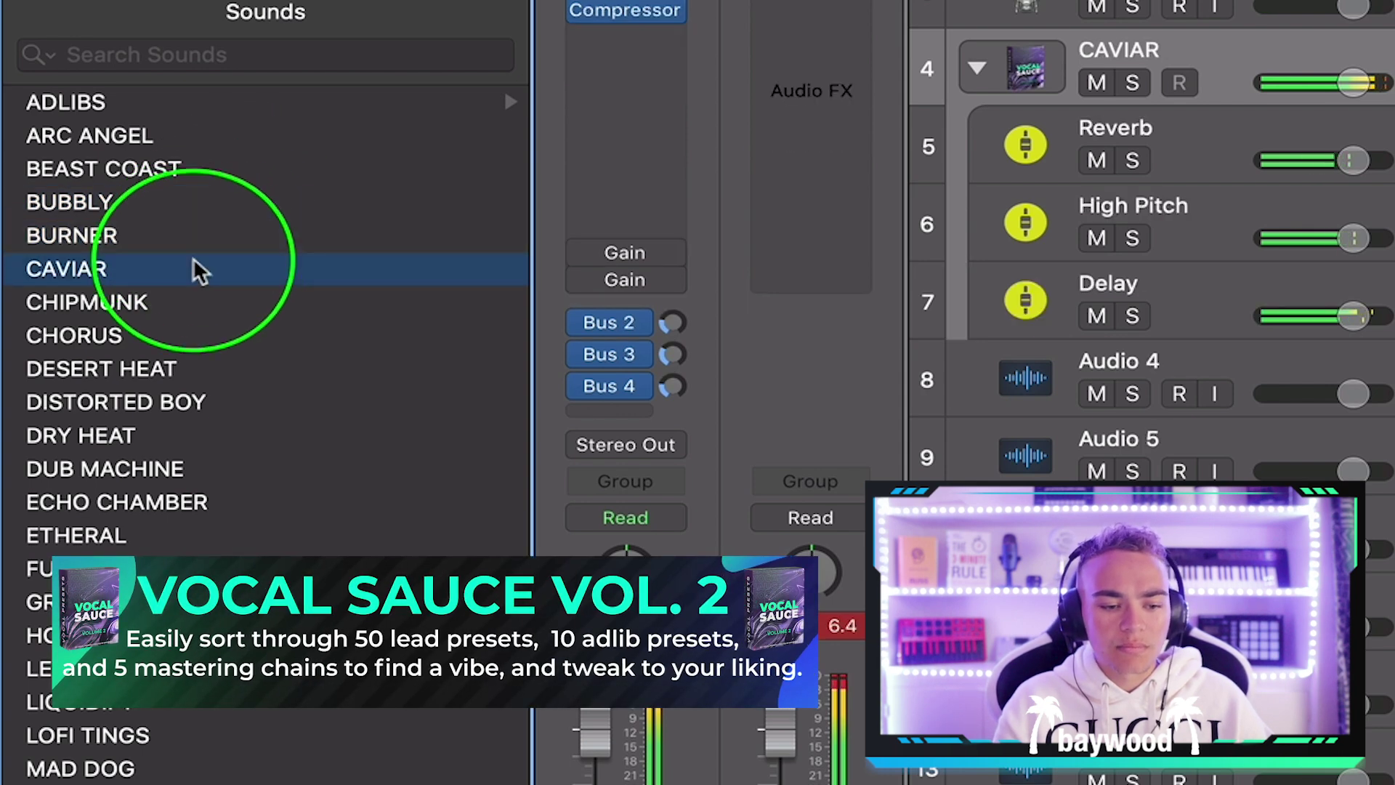
{"action": "left_click", "coordinate": [176, 304]}
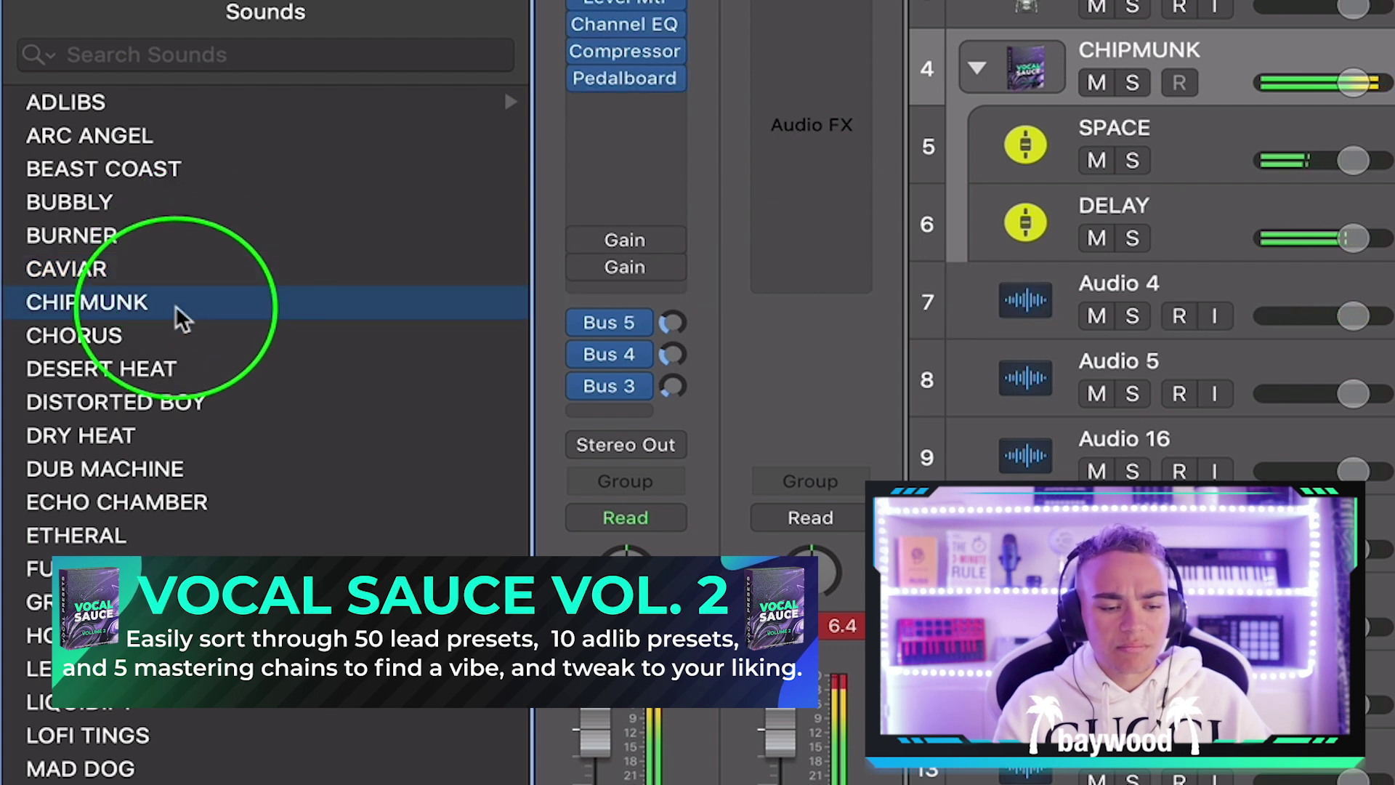
{"action": "left_click", "coordinate": [164, 334]}
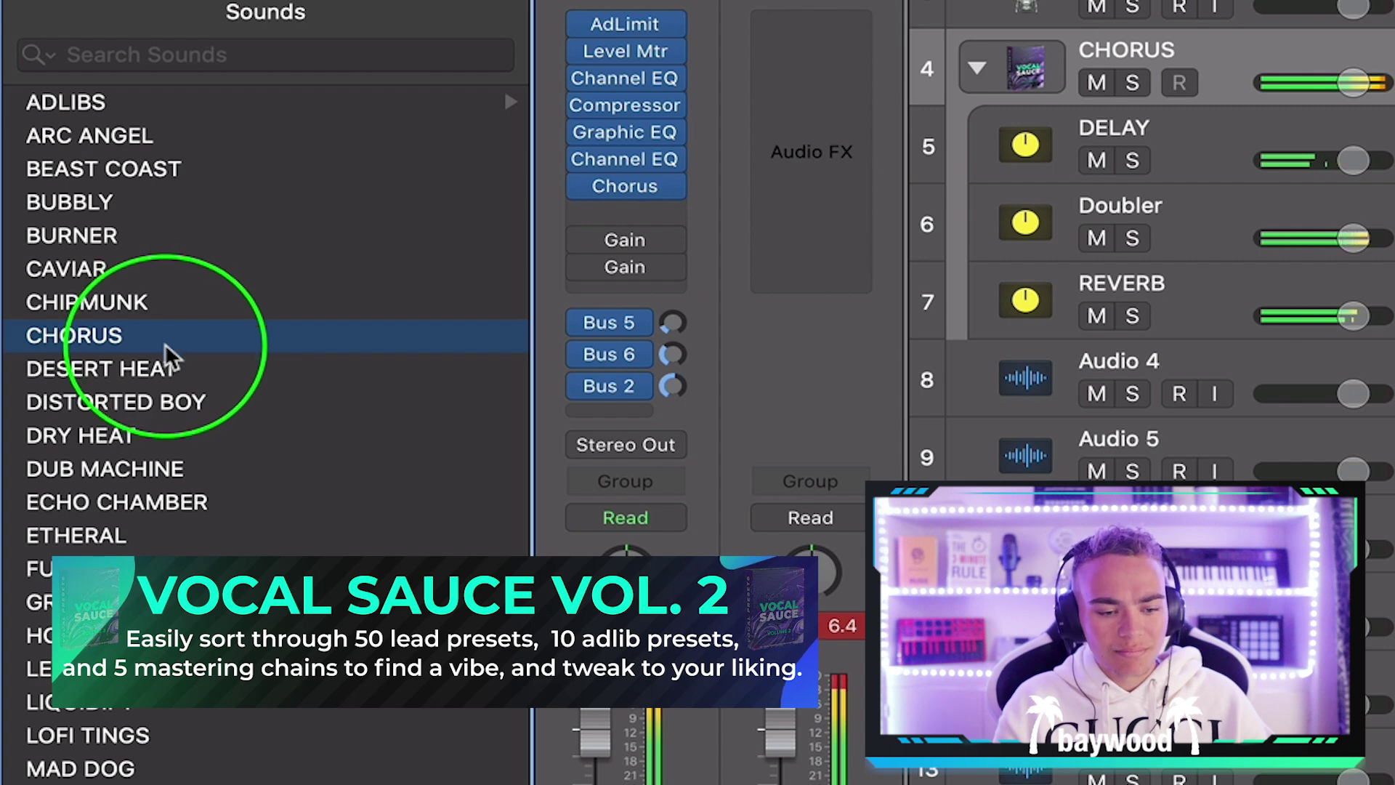
{"action": "left_click", "coordinate": [169, 369]}
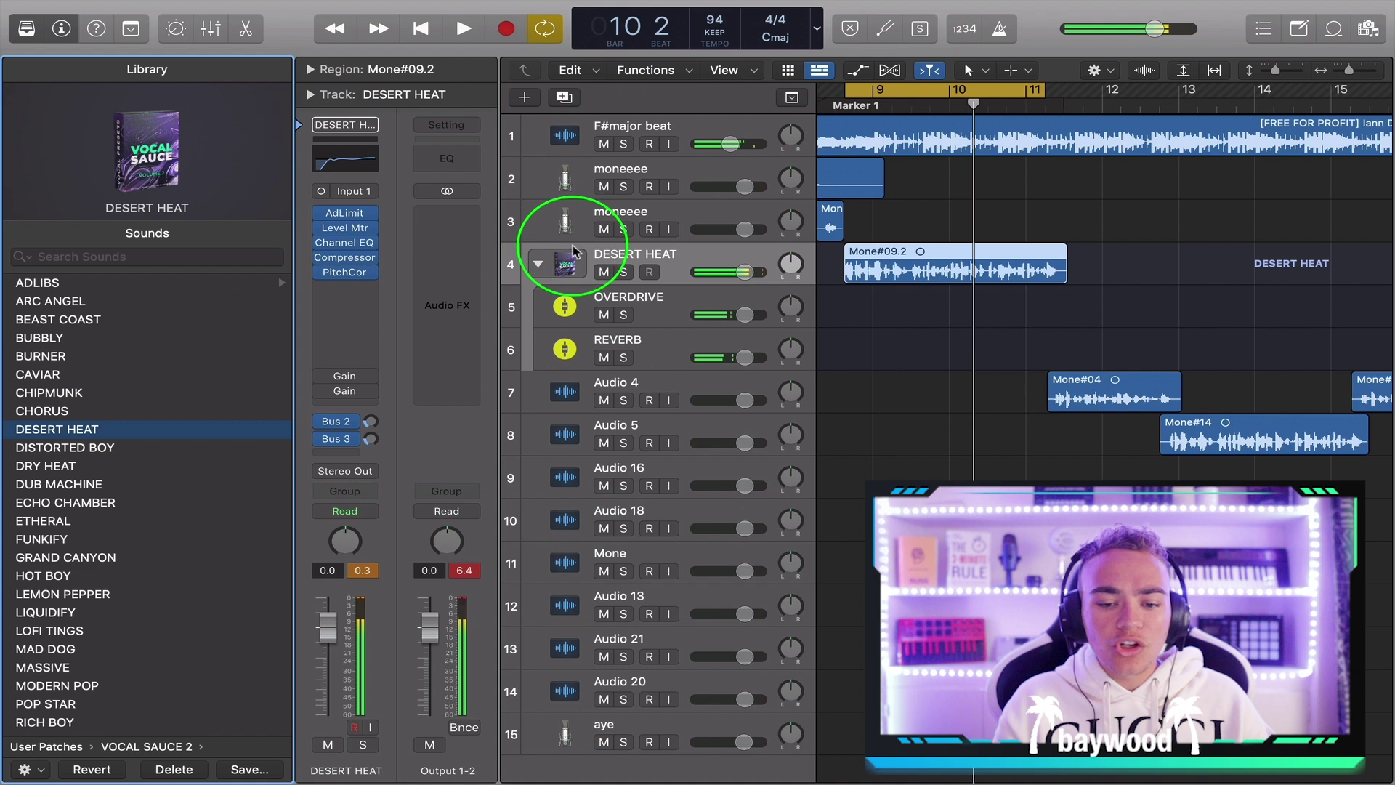
Open the Level Meter on the DESERT HEAT channel and play the vocal to check its RMS level
{"action": "key", "text": "z"}
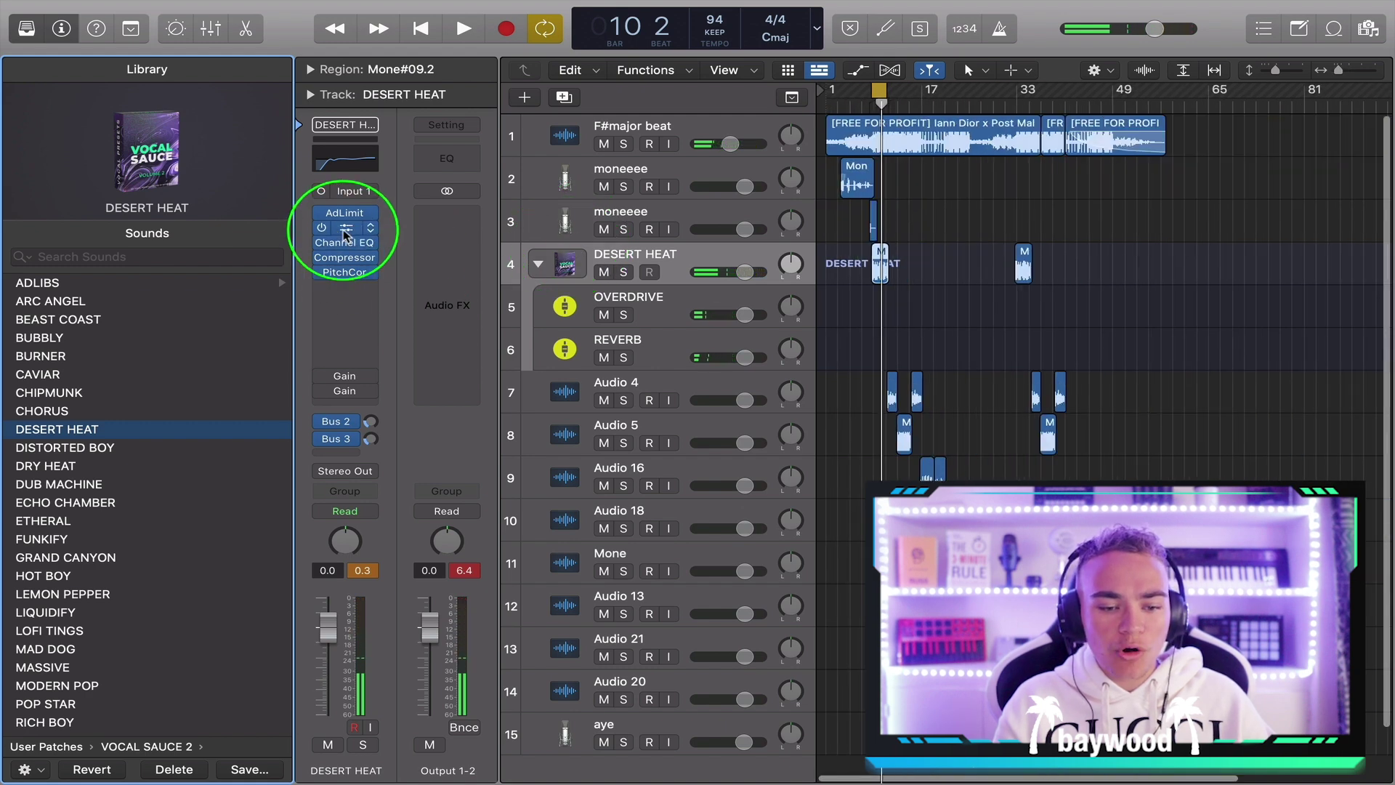
{"action": "left_click", "coordinate": [346, 230]}
{"action": "scroll", "coordinate": [857, 111], "scroll_direction": "up", "scroll_amount": 5}
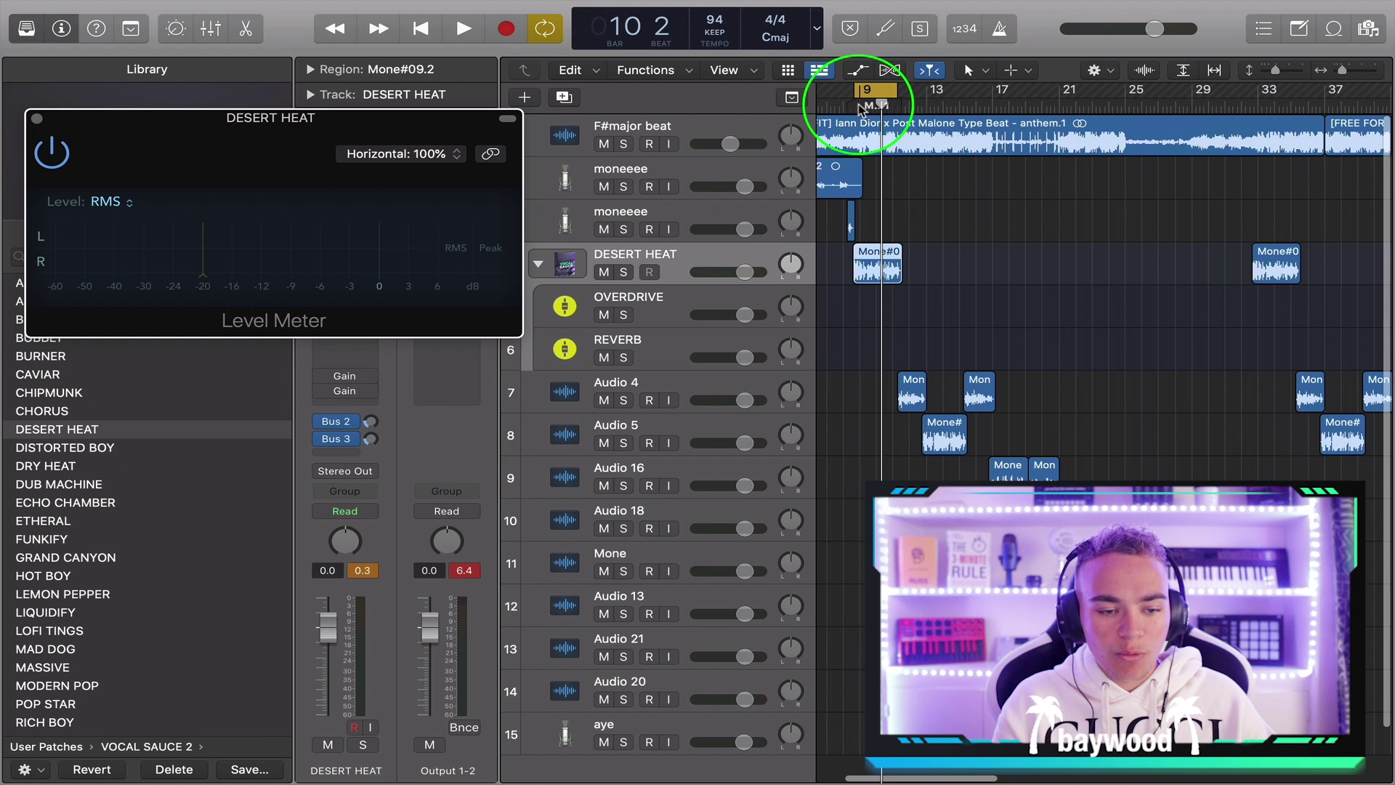
{"action": "key", "text": "space"}
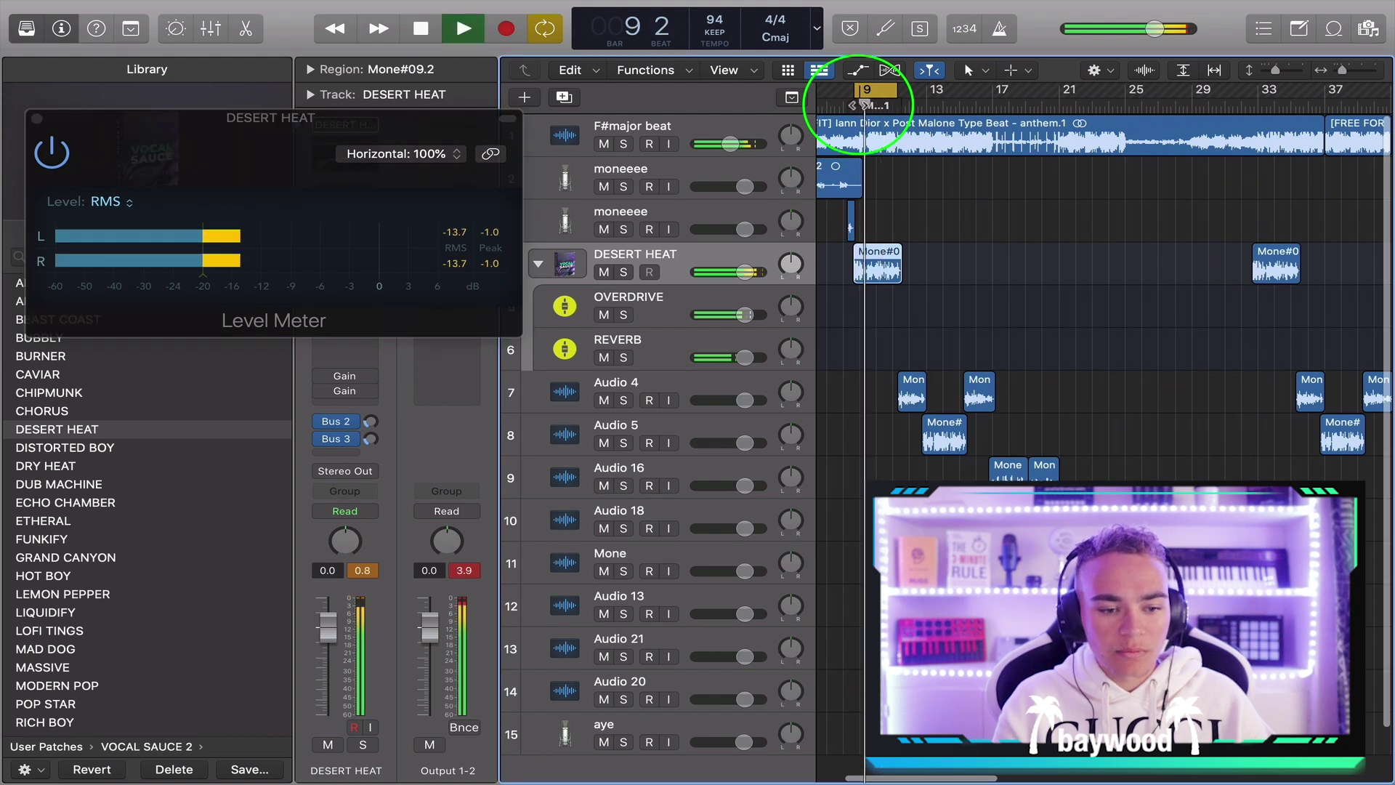
Select all vocal regions on the DESERT HEAT track and the tracks below it, and show their region parameters
{"action": "left_click", "coordinate": [862, 281]}
{"action": "left_click", "coordinate": [846, 250]}
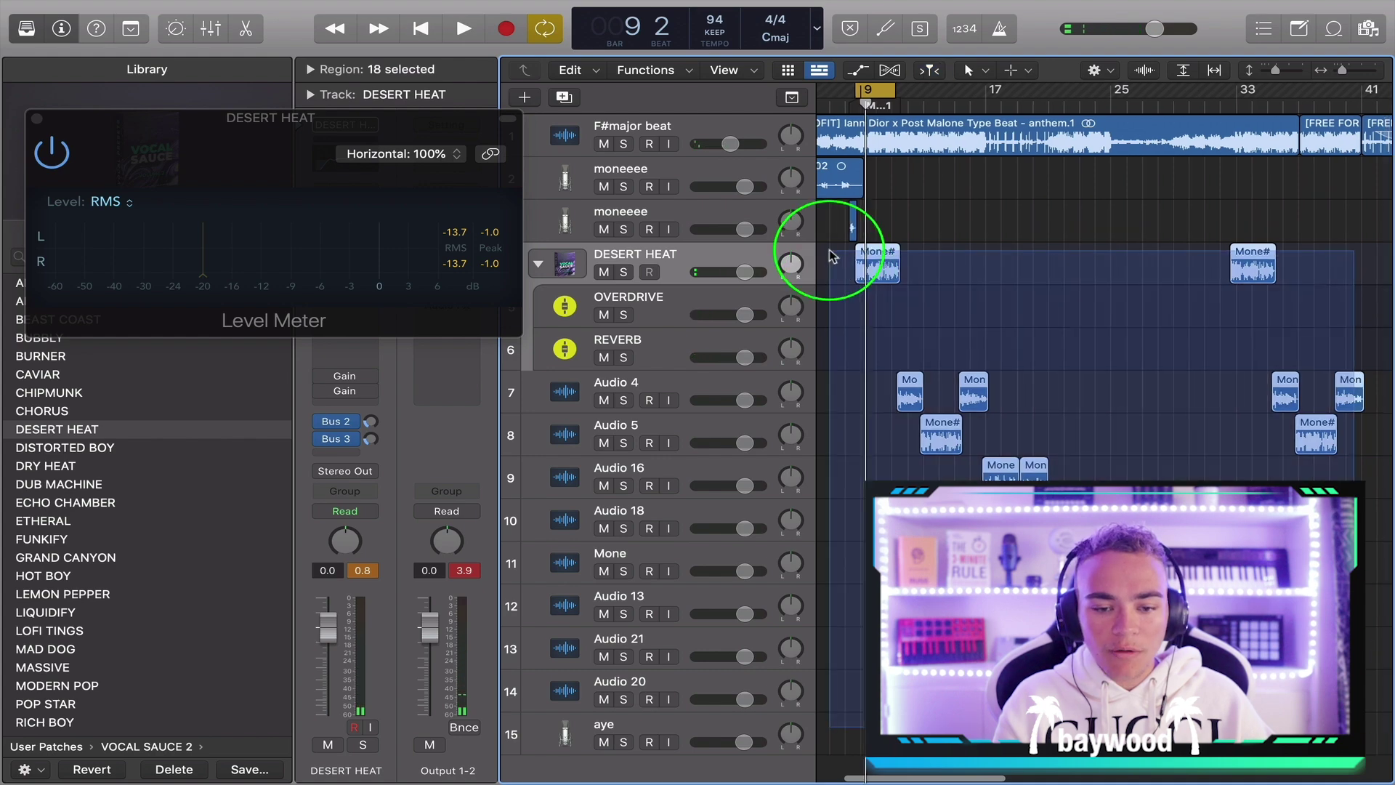
{"action": "left_click_drag", "start_coordinate": [262, 78], "coordinate": [251, 261]}
{"action": "left_click", "coordinate": [308, 70]}
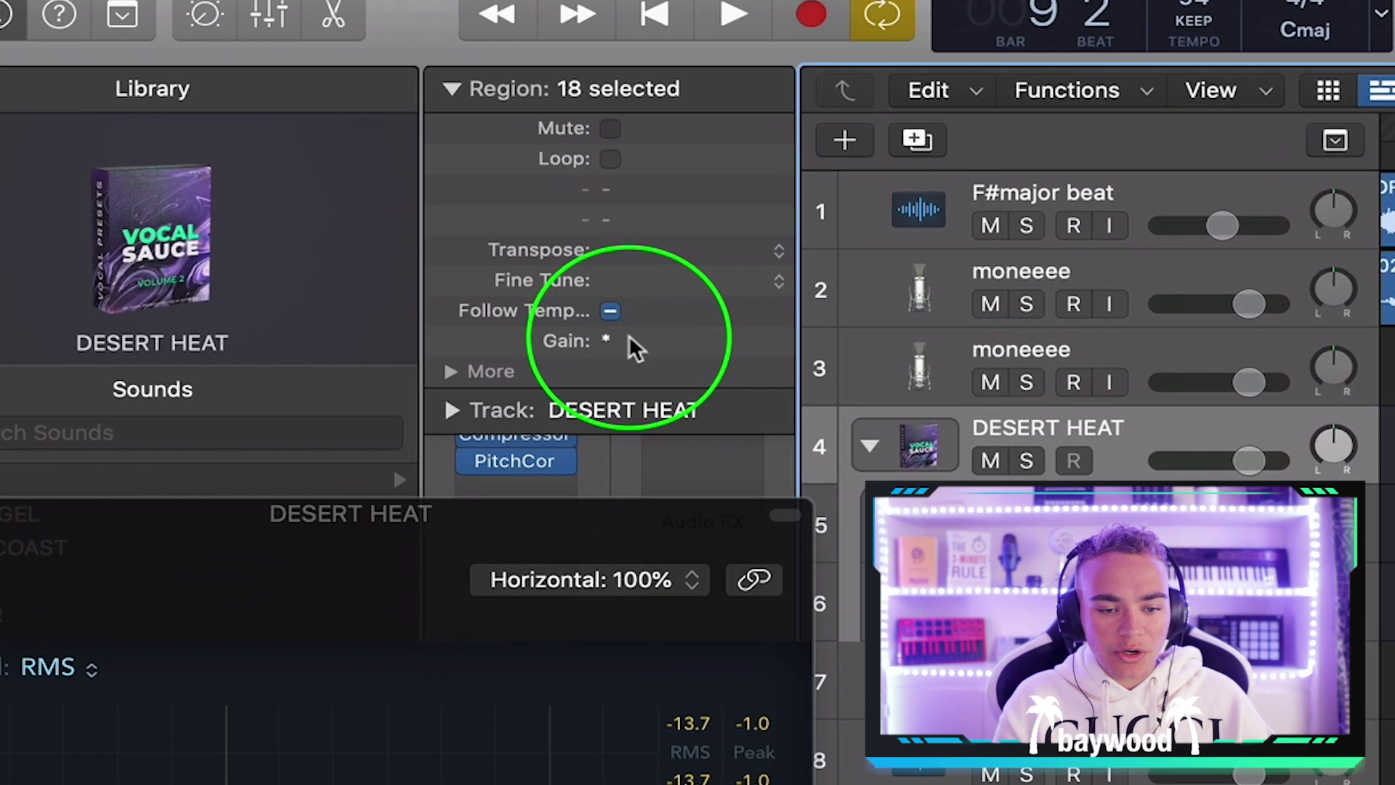
Lower the selected vocal regions' gain to -6.0 dB, trying -4.0 and -5.0 dB on the way, and close the Level Meter
{"action": "double_click", "coordinate": [630, 337]}
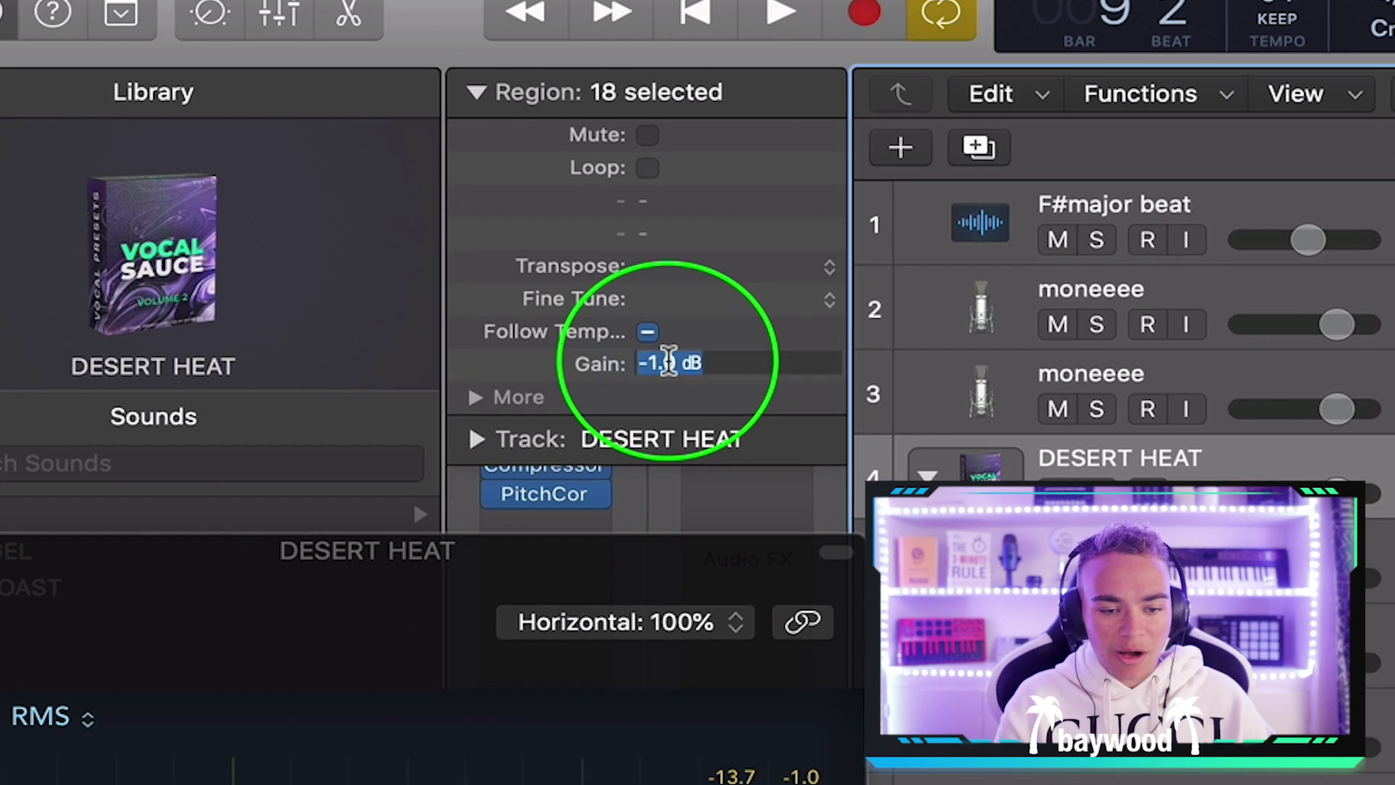
{"action": "type", "text": "-4"}
{"action": "key", "text": "Return"}
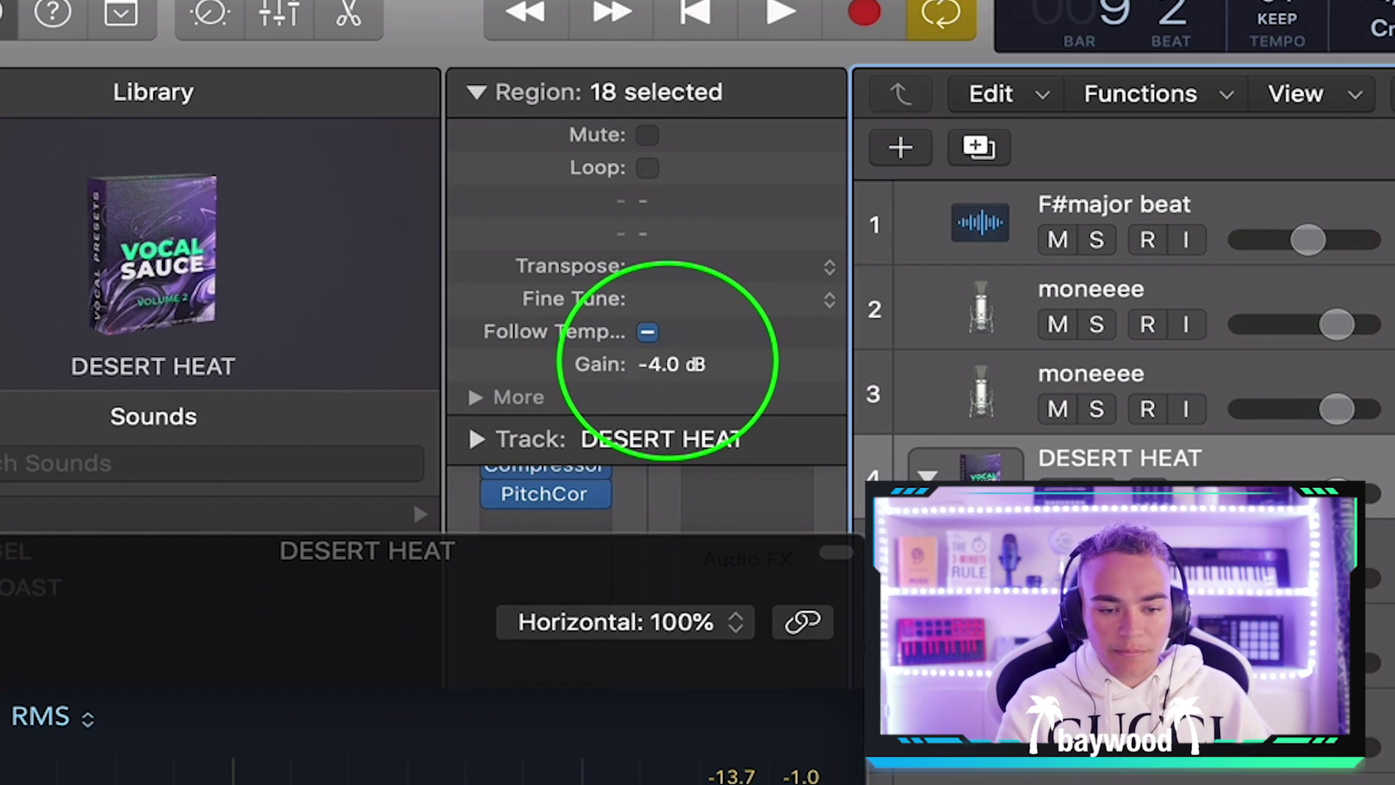
{"action": "double_click", "coordinate": [661, 361]}
{"action": "type", "text": "-5"}
{"action": "key", "text": "Return"}
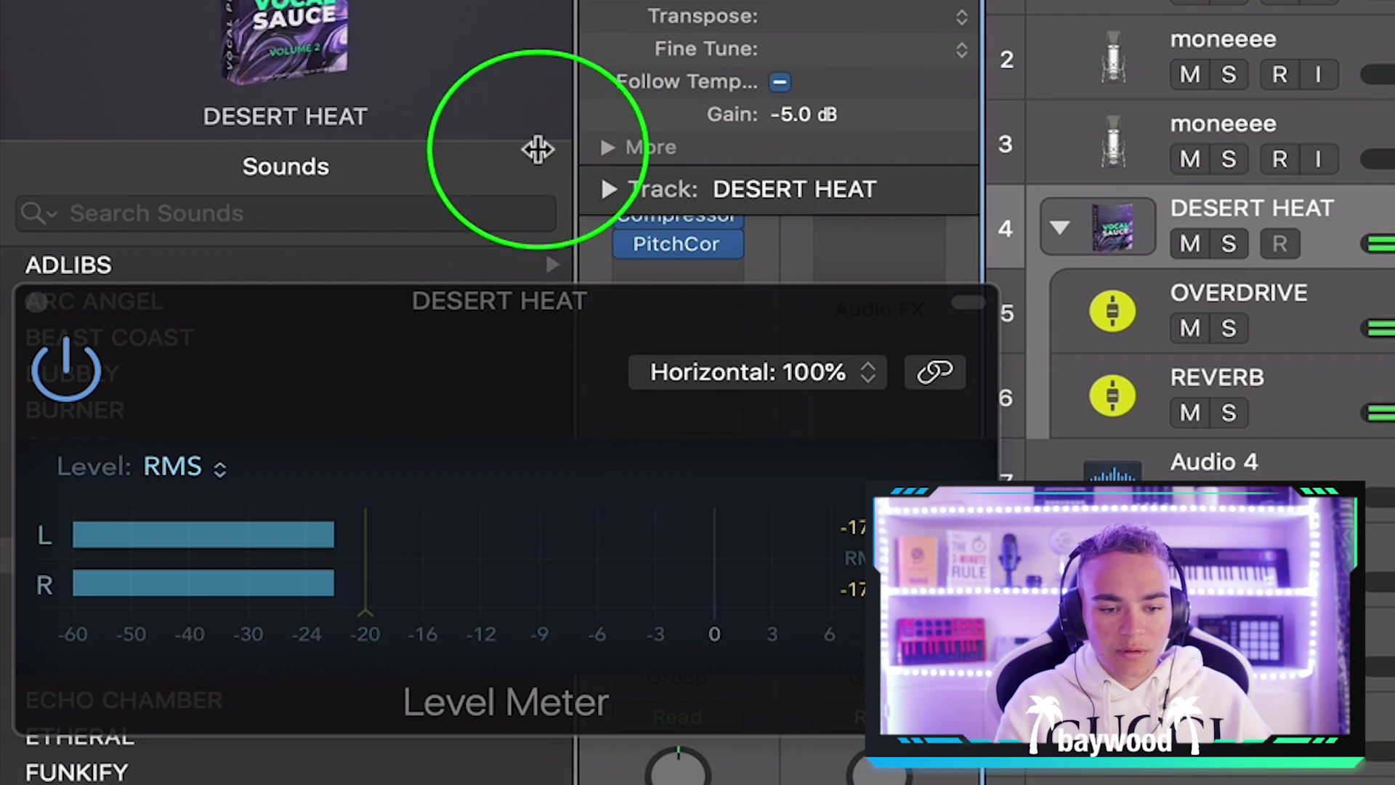
{"action": "type", "text": "-6"}
{"action": "key", "text": "Return"}
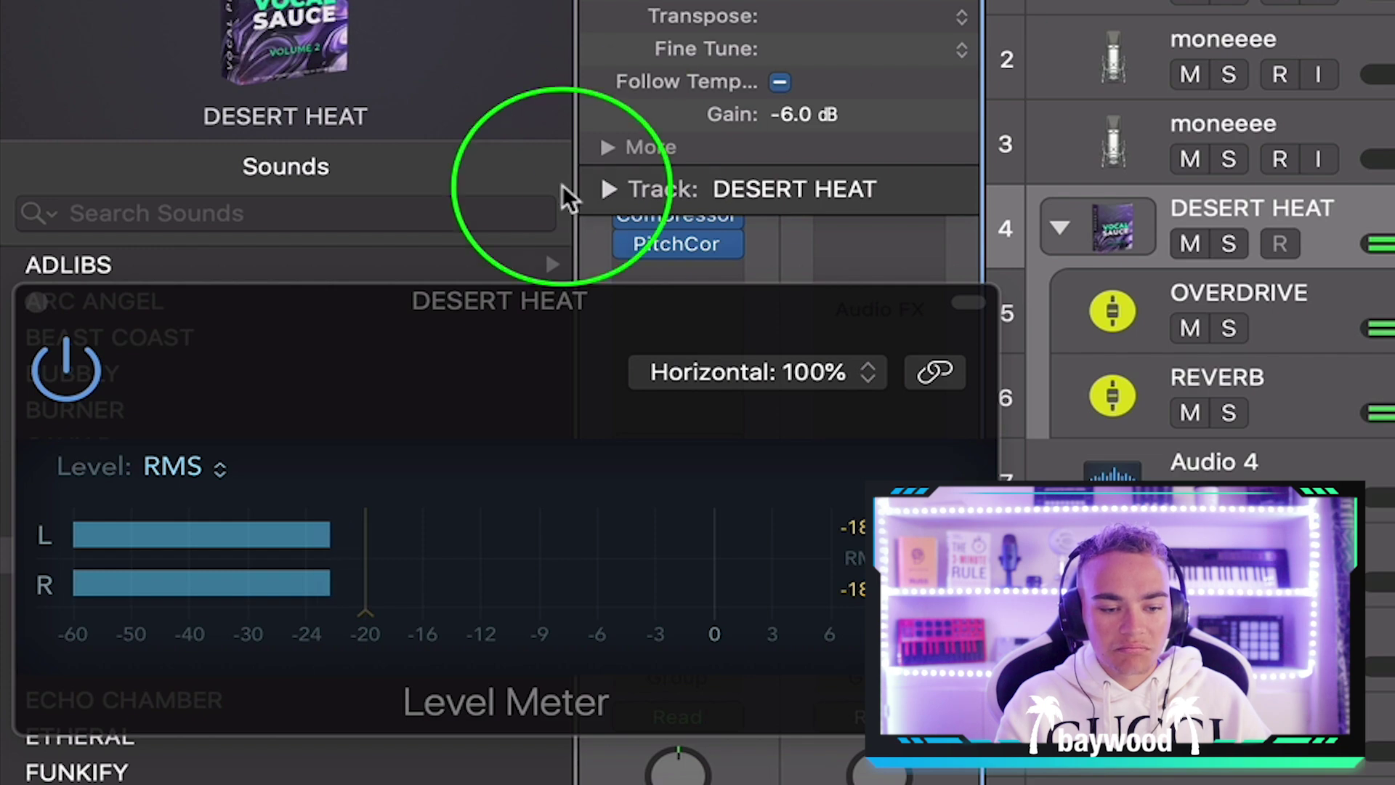
{"action": "left_click_drag", "start_coordinate": [394, 330], "coordinate": [1145, 310]}
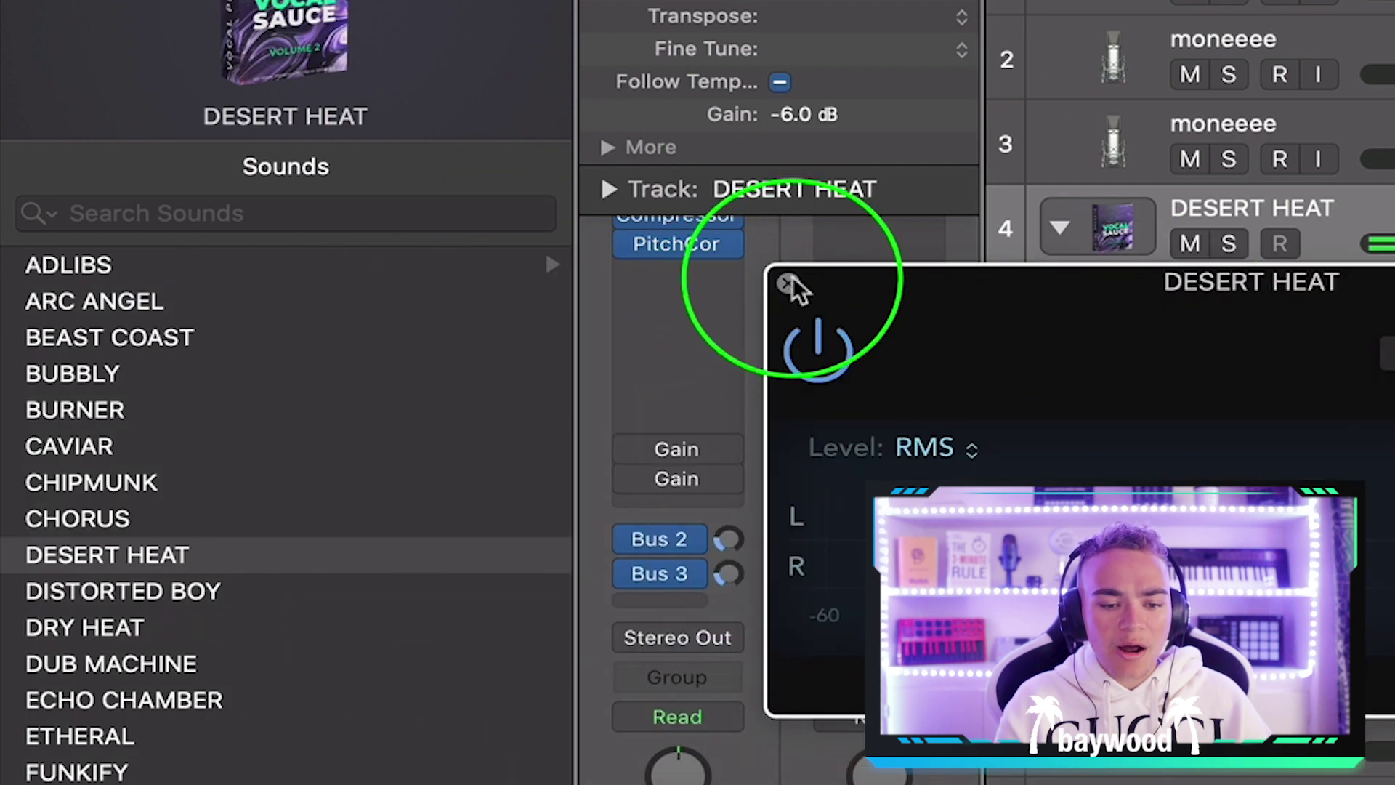
{"action": "left_click", "coordinate": [788, 283]}
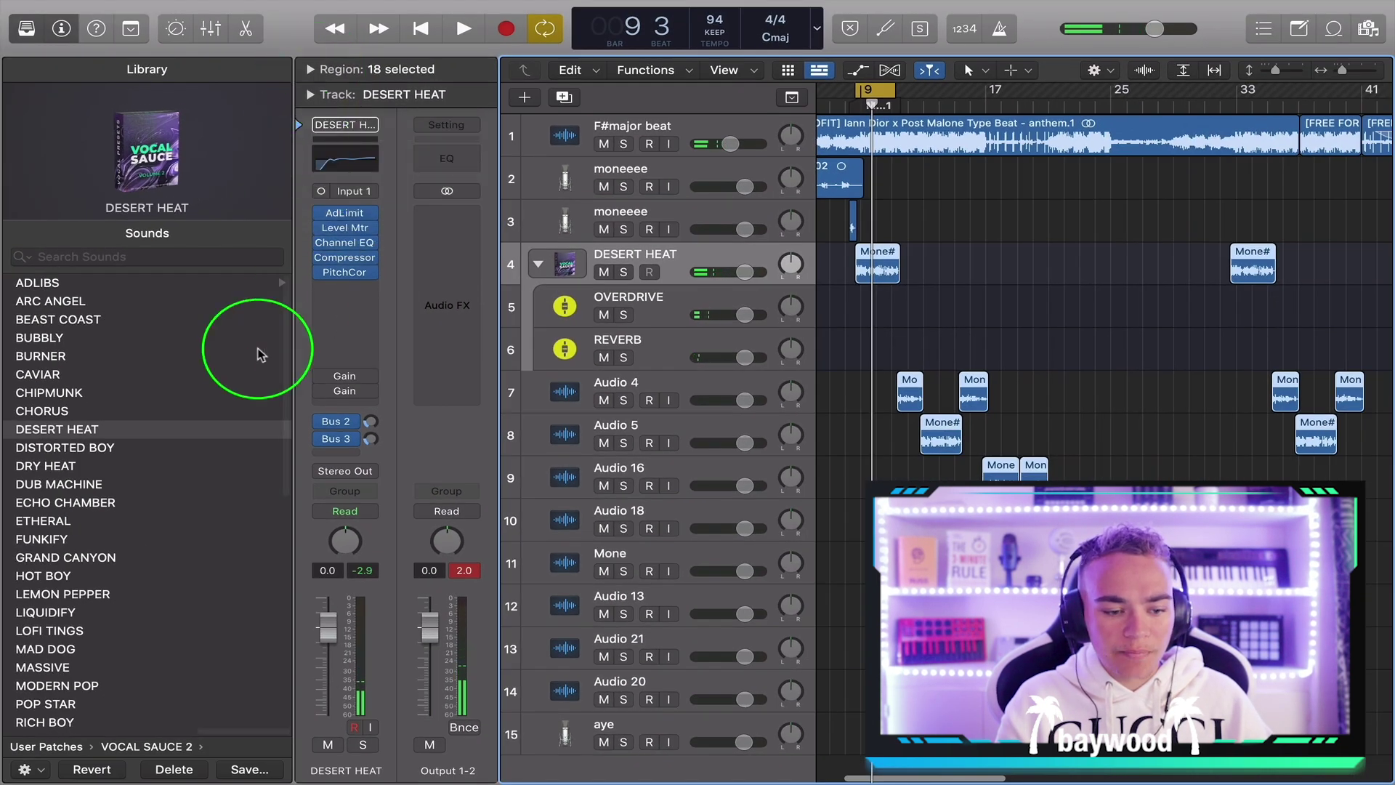
Load the DISTORTED BOY preset on the Mone#09.2 vocal track and play it from Marker 1
{"action": "left_click", "coordinate": [149, 448]}
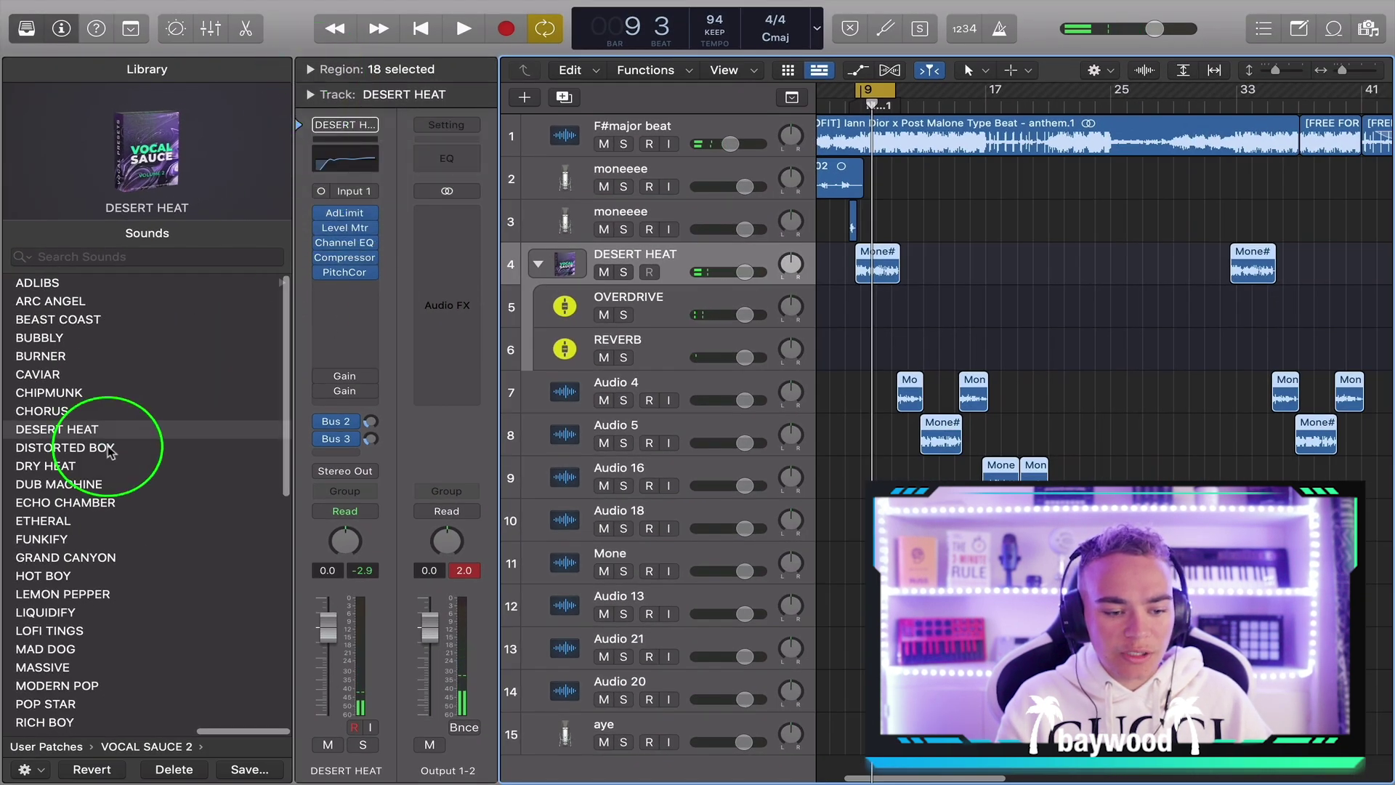
{"action": "double_click", "coordinate": [862, 106]}
{"action": "key", "text": "super+Right"}
{"action": "key", "text": "super+Right"}
{"action": "key", "text": "super+Right"}
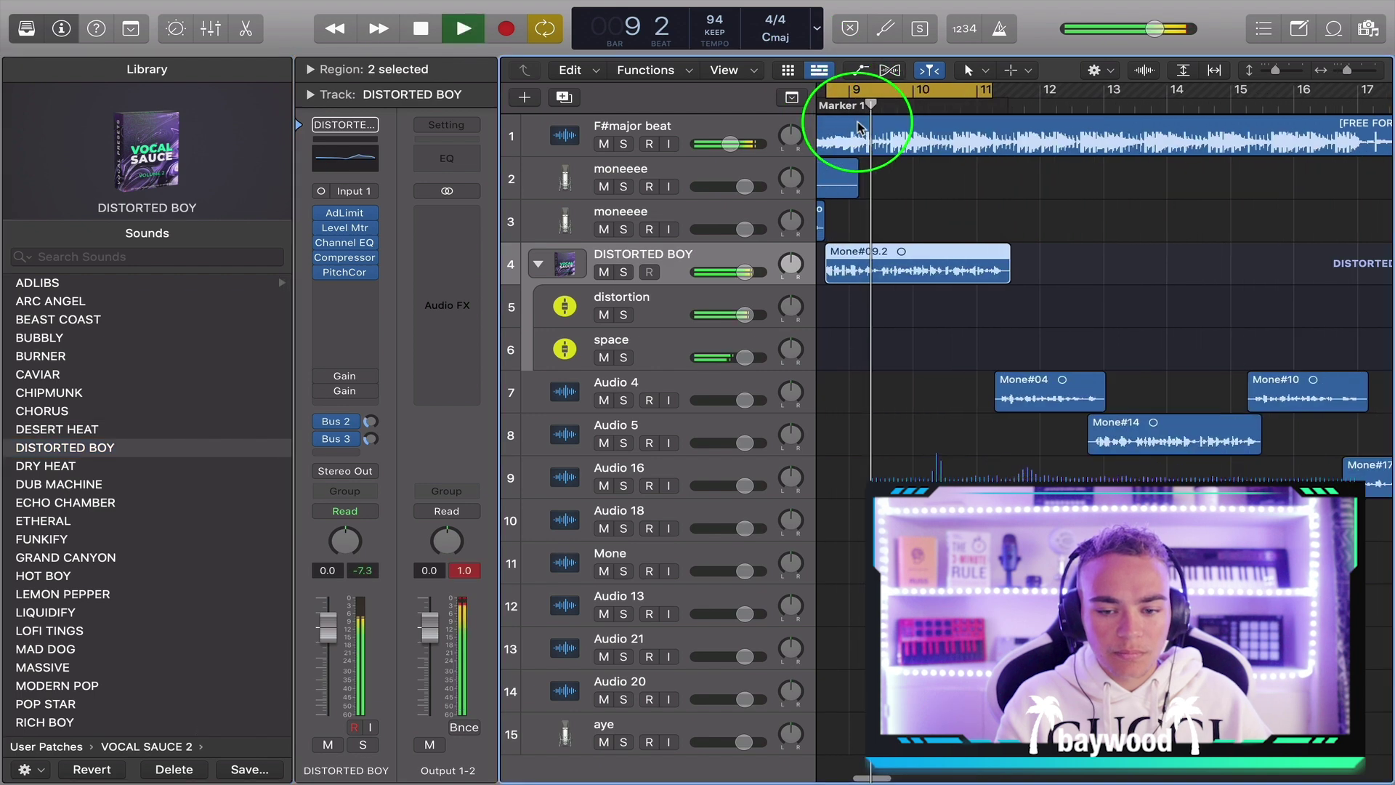
Audition the DRY HEAT, DUB MACHINE, ECHO CHAMBER and ETHERAL presets on the playing Mone#09.2 vocal track
{"action": "left_click", "coordinate": [118, 466]}
{"action": "scroll", "coordinate": [116, 464], "scroll_direction": "down", "scroll_amount": 3}
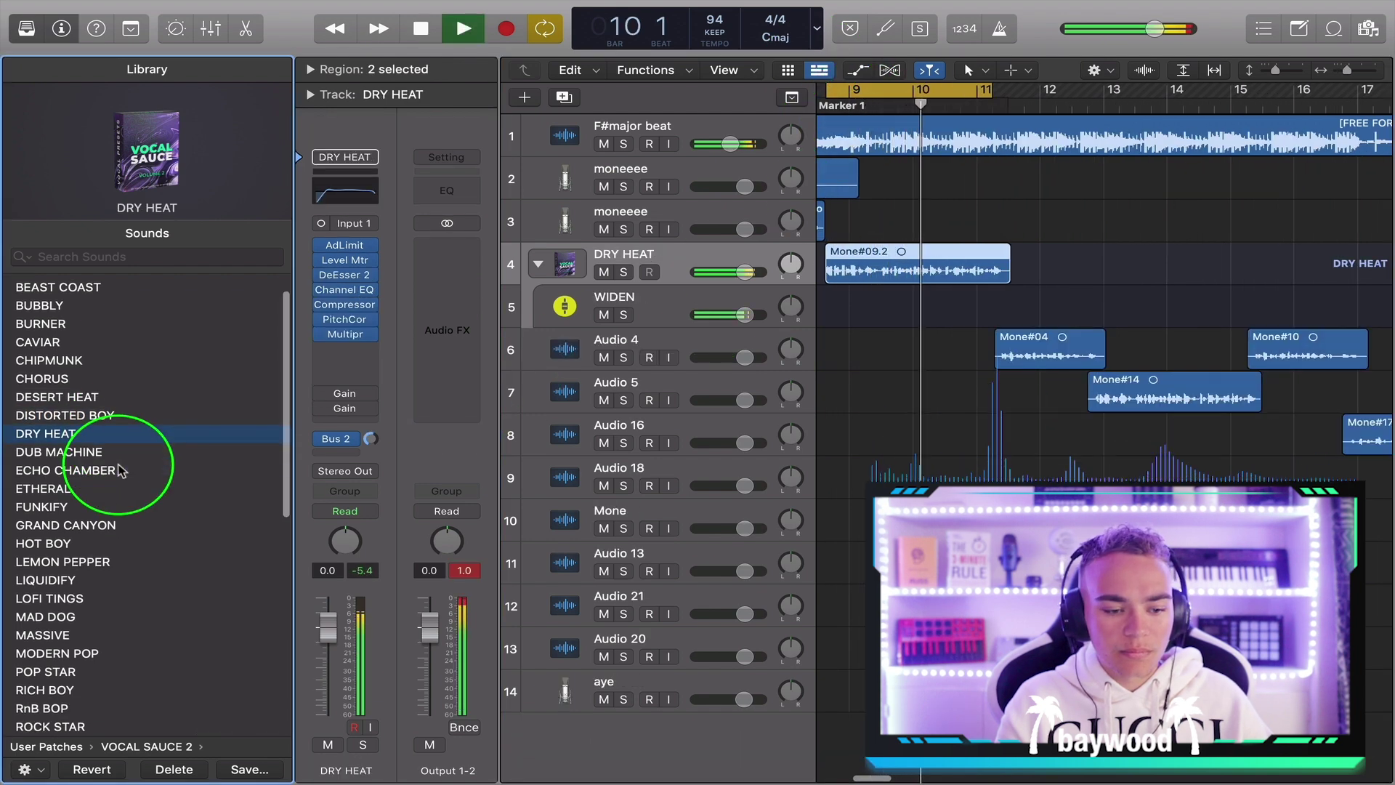
{"action": "left_click", "coordinate": [105, 429]}
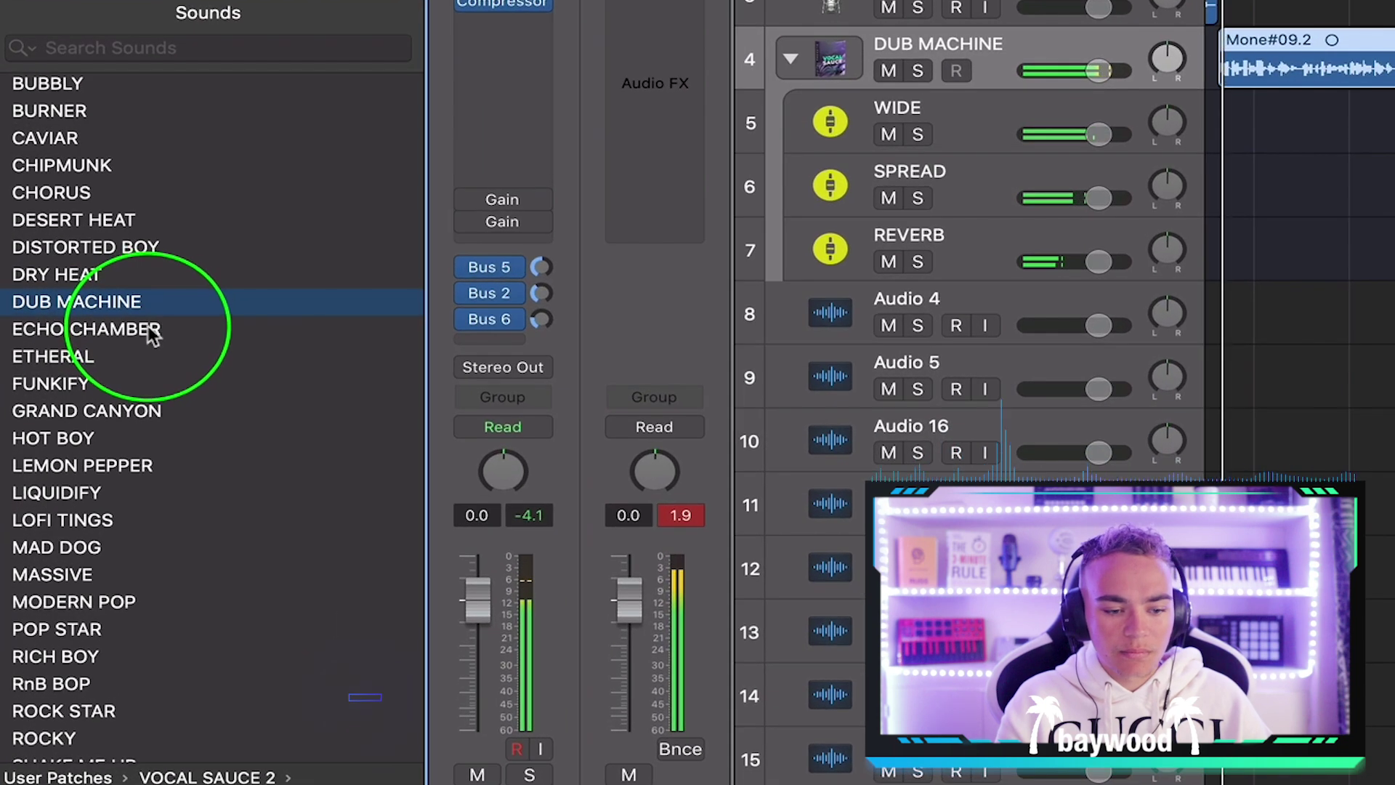
{"action": "left_click", "coordinate": [113, 445]}
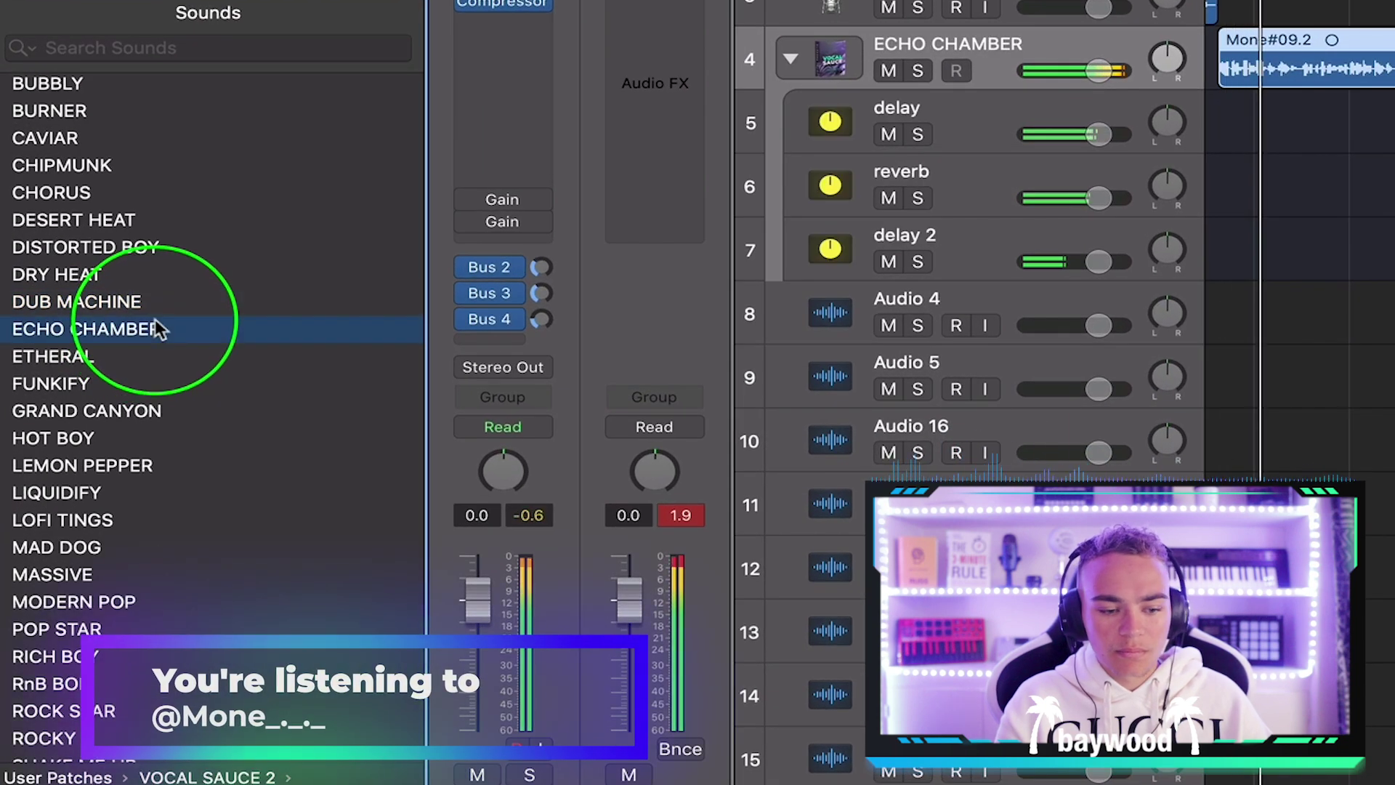
{"action": "scroll", "coordinate": [155, 323], "scroll_direction": "down", "scroll_amount": 3}
{"action": "left_click", "coordinate": [146, 291]}
{"action": "scroll", "coordinate": [145, 294], "scroll_direction": "down", "scroll_amount": 2}
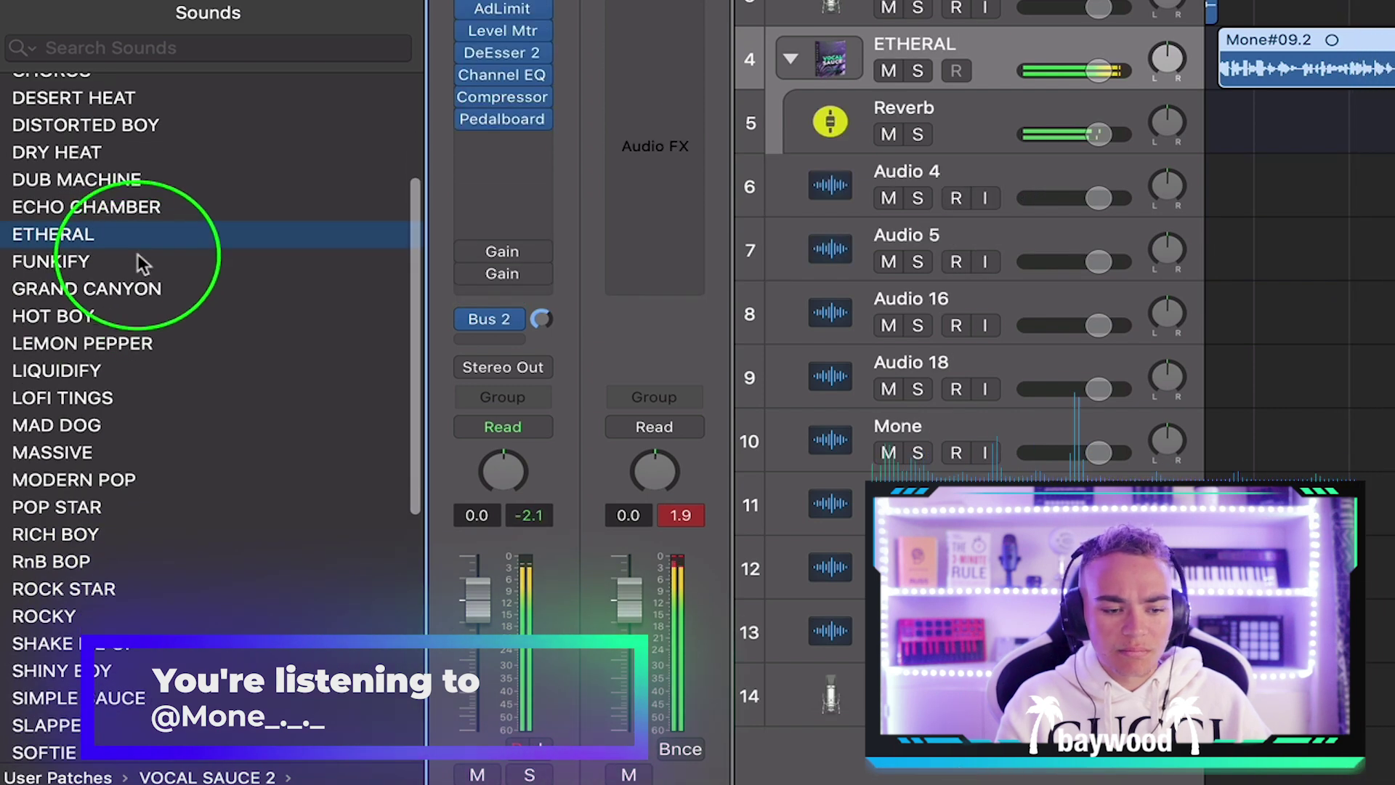
Audition the FUNKIFY, GRAND CANYON, HOT BOY, LEMON PEPPER and LIQUIDIFY presets on the Mone#09.2 vocal
{"action": "left_click", "coordinate": [138, 260]}
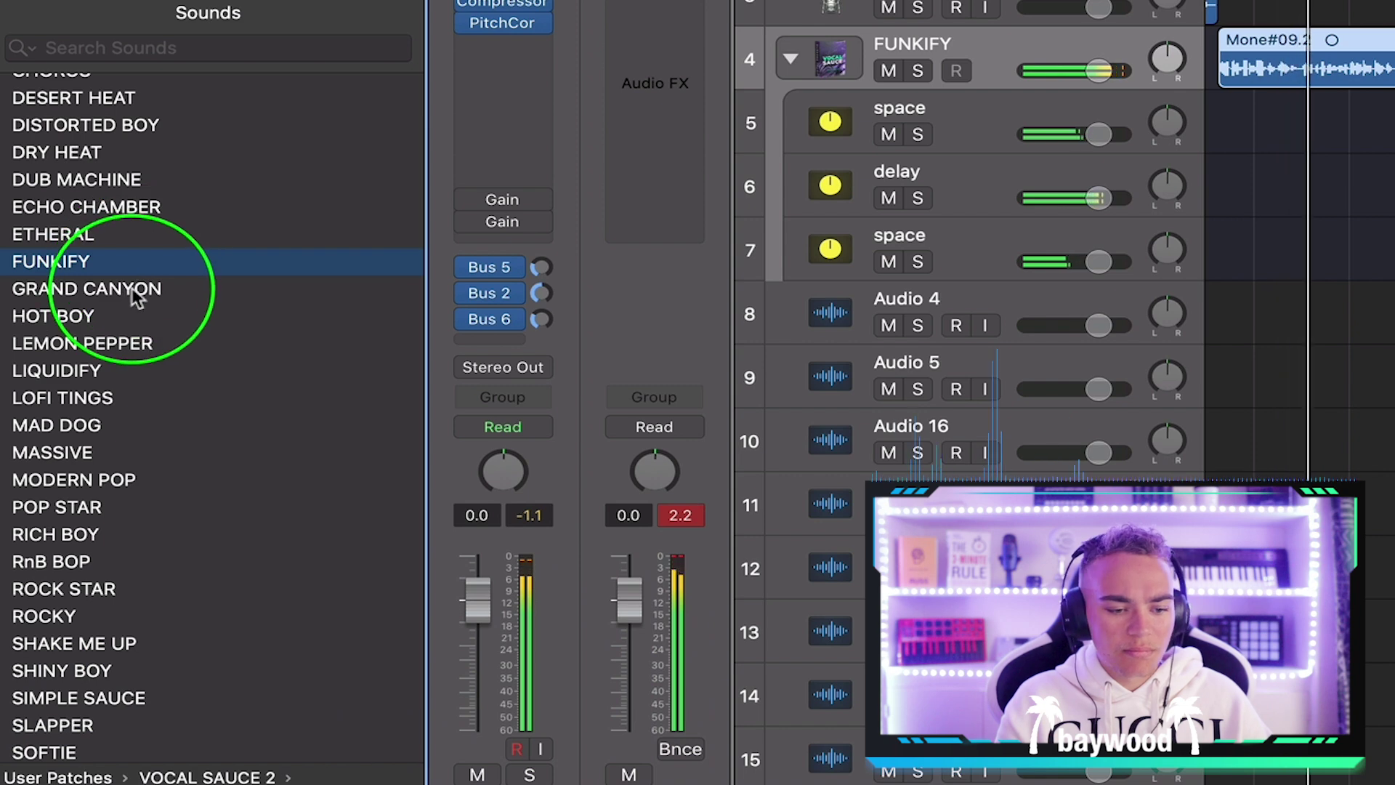
{"action": "left_click", "coordinate": [136, 290]}
{"action": "scroll", "coordinate": [136, 297], "scroll_direction": "down", "scroll_amount": 2}
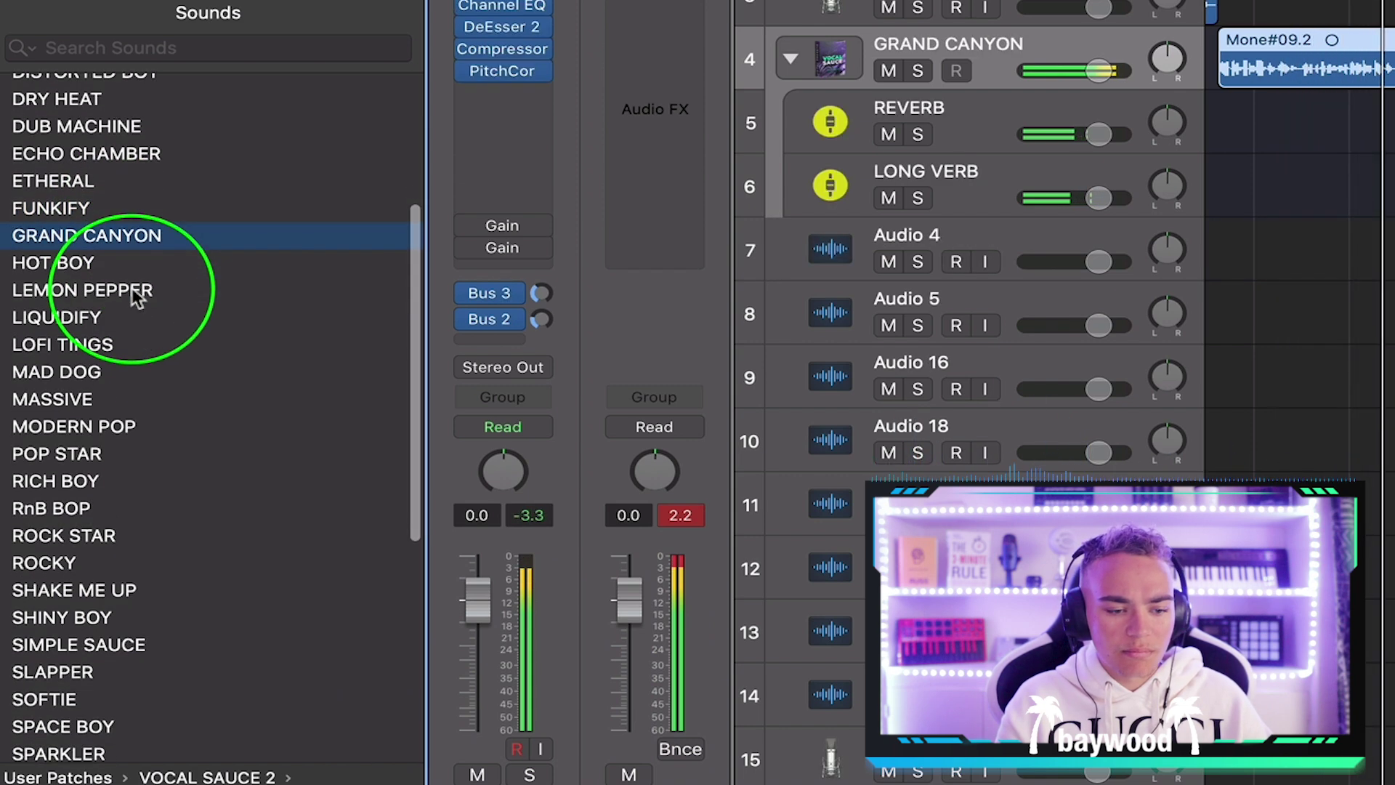
{"action": "left_click", "coordinate": [128, 261]}
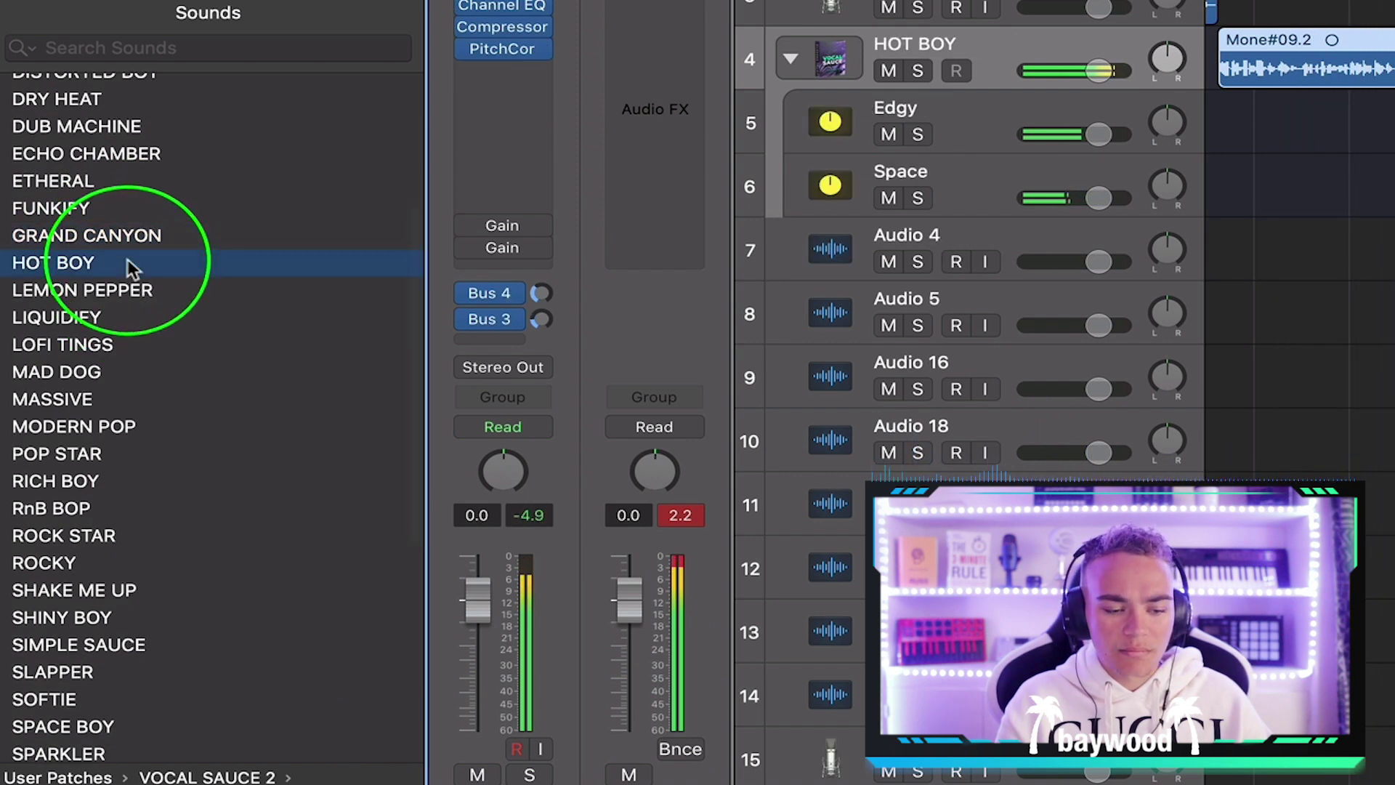
{"action": "left_click", "coordinate": [132, 290]}
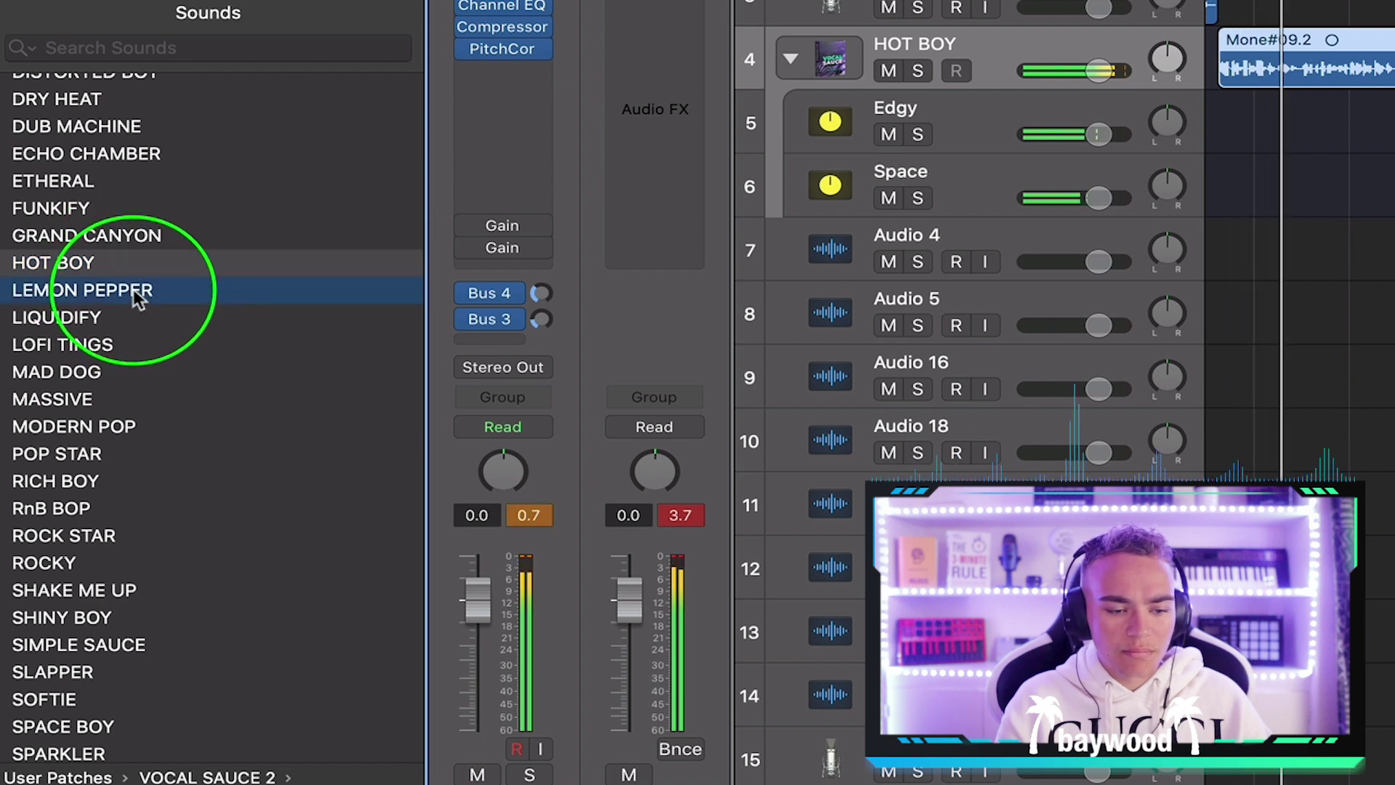
{"action": "left_click", "coordinate": [125, 316]}
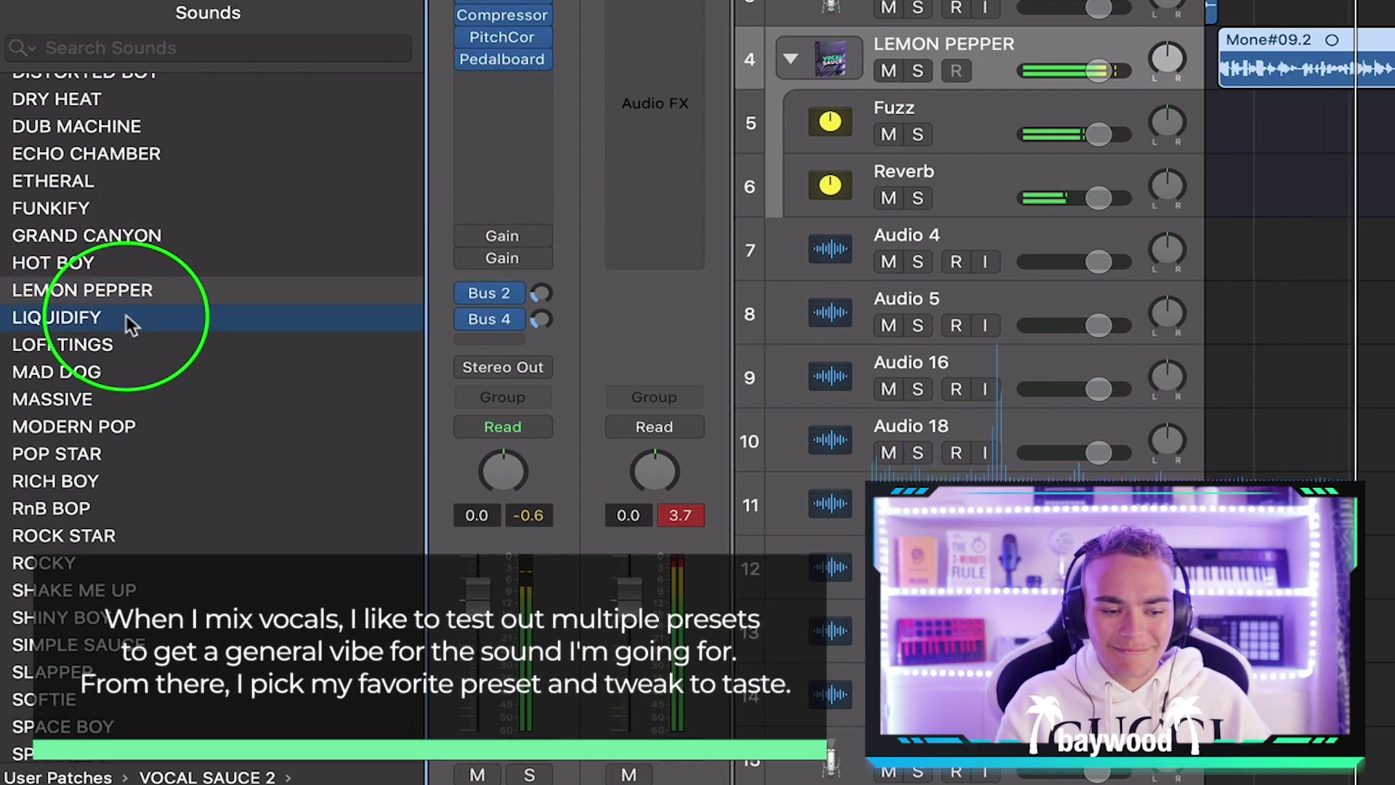
{"action": "scroll", "coordinate": [124, 315], "scroll_direction": "down", "scroll_amount": 2}
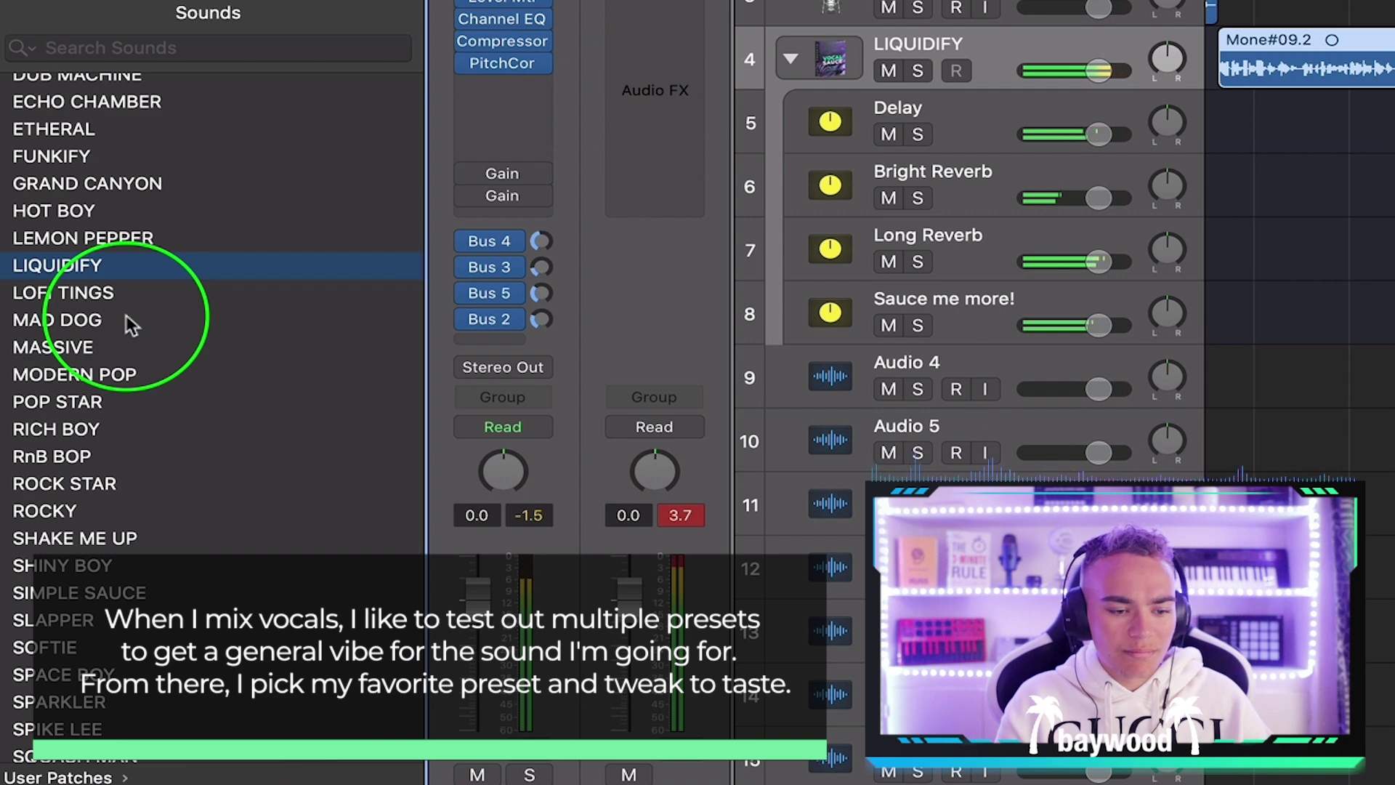
Audition the LOFI TINGS, MAD DOG, MASSIVE, MODERN POP and POP STAR presets on the Mone#09.2 vocal
{"action": "left_click", "coordinate": [134, 299]}
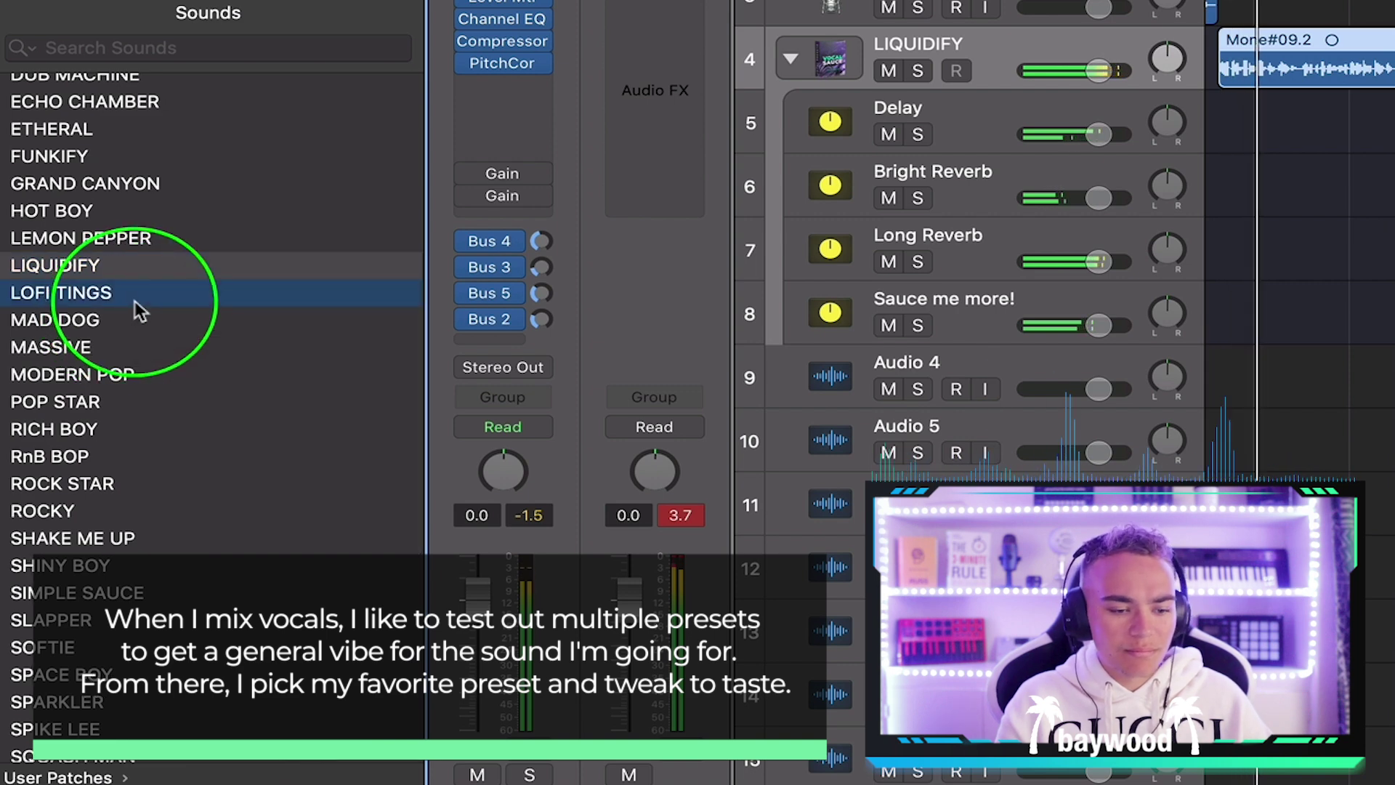
{"action": "left_click", "coordinate": [134, 322]}
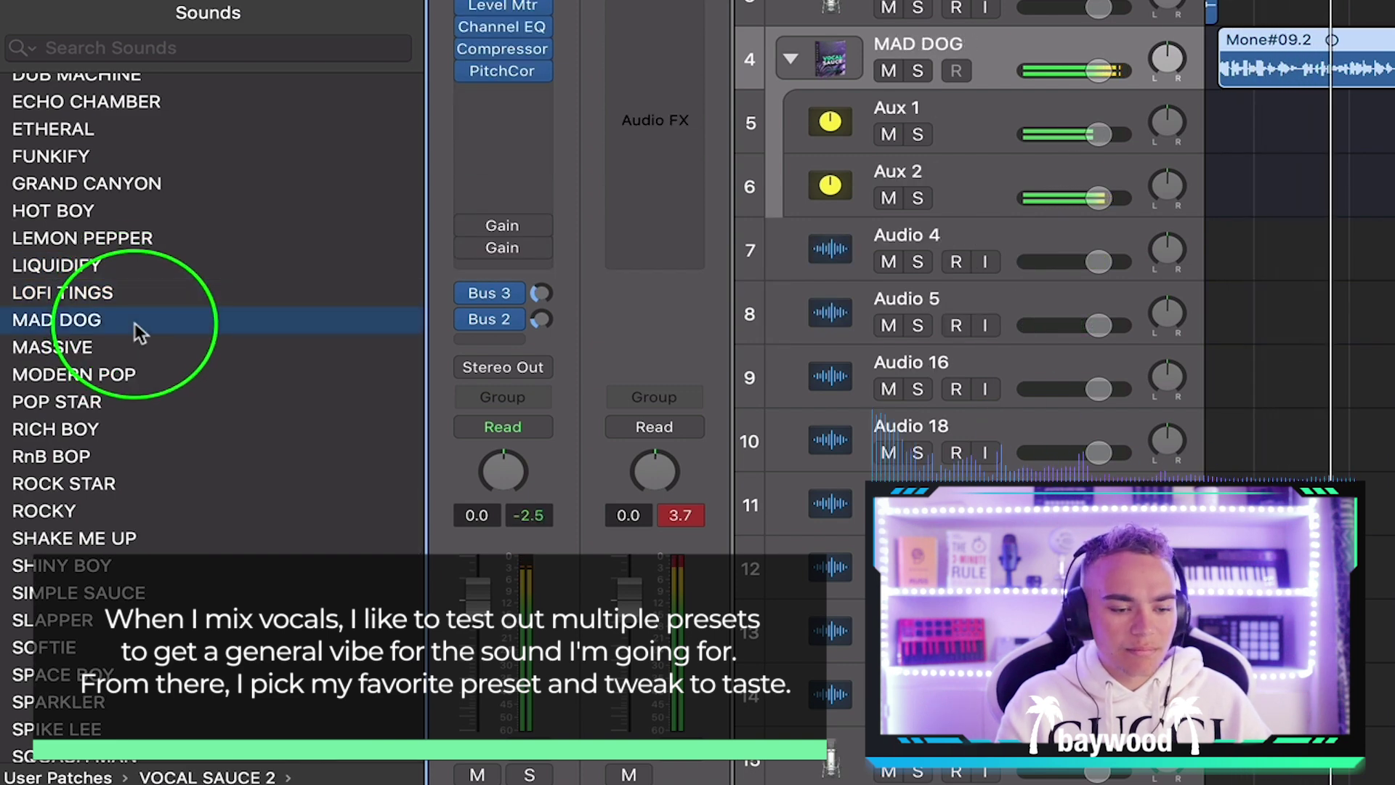
{"action": "left_click", "coordinate": [134, 342]}
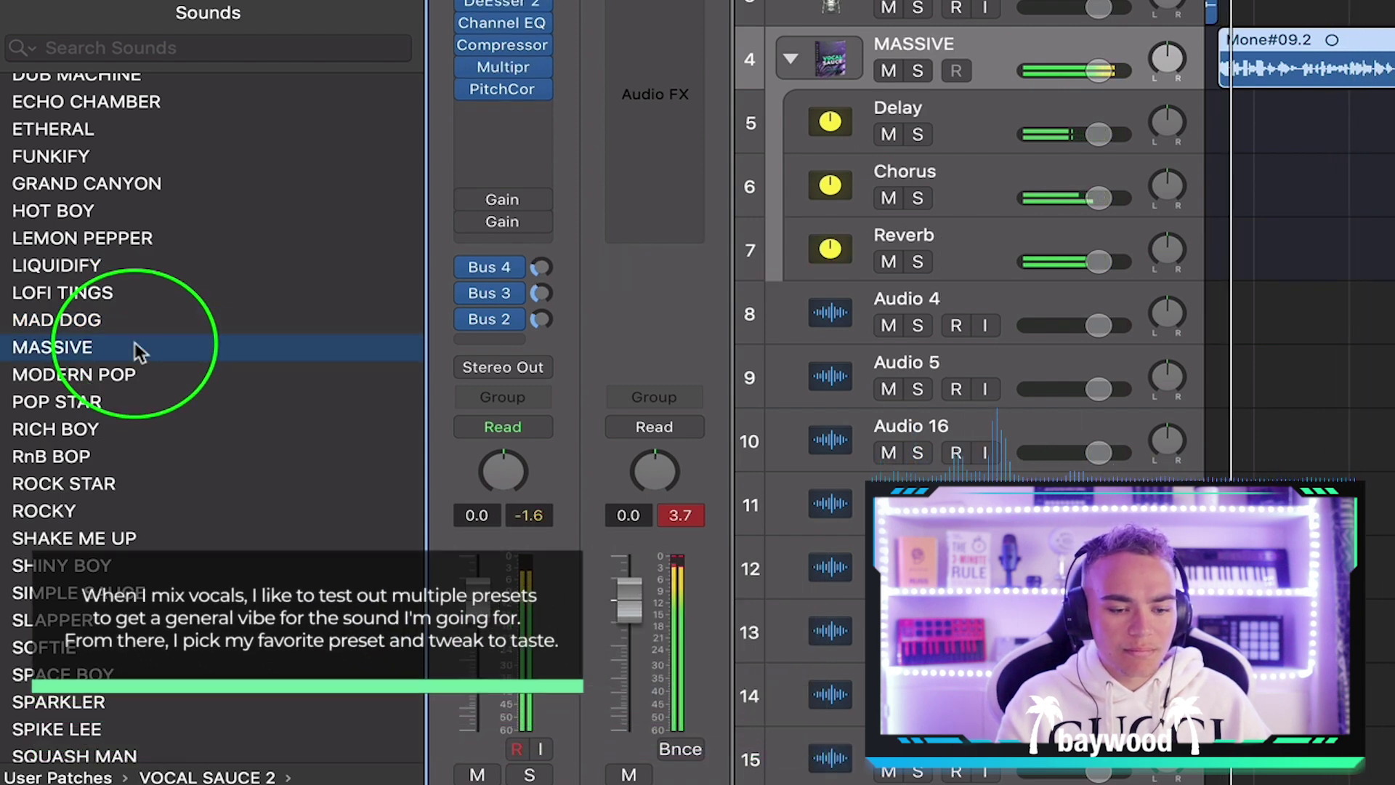
{"action": "left_click", "coordinate": [145, 373]}
{"action": "scroll", "coordinate": [145, 363], "scroll_direction": "down", "scroll_amount": 2}
{"action": "left_click", "coordinate": [142, 335]}
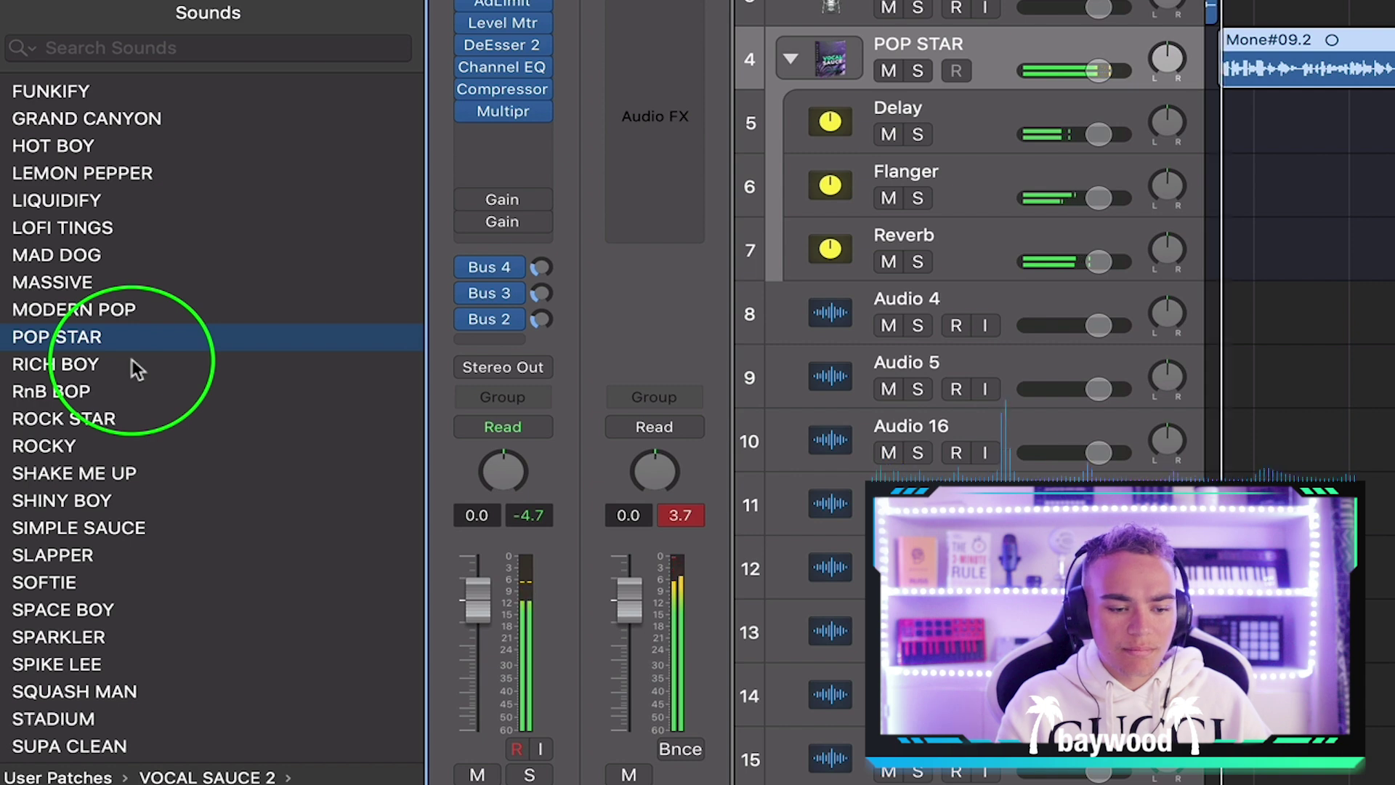
Audition the RICH BOY, RnB BOP, ROCK STAR and ROCKY presets on the Mone#09.2 vocal
{"action": "left_click", "coordinate": [132, 361]}
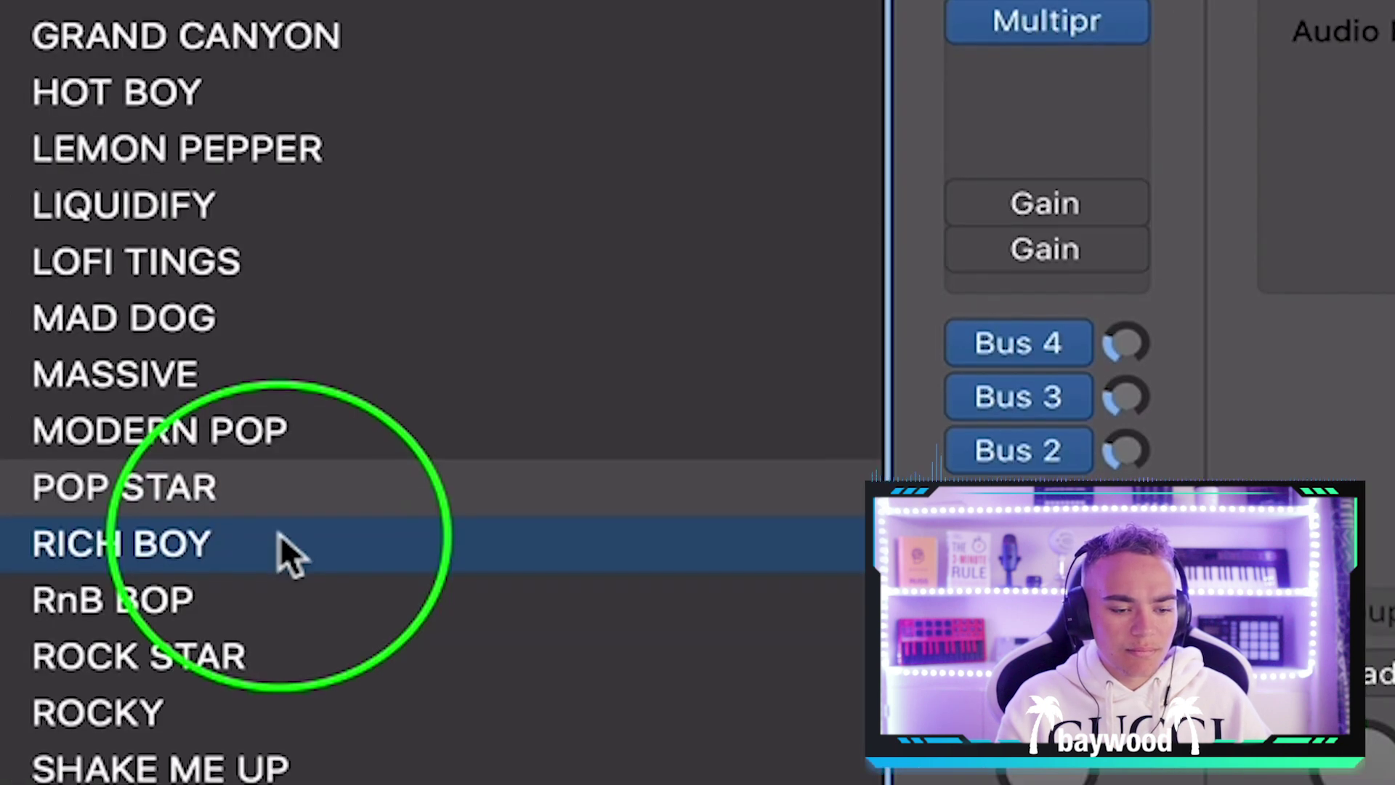
{"action": "scroll", "coordinate": [279, 541], "scroll_direction": "down", "scroll_amount": 2}
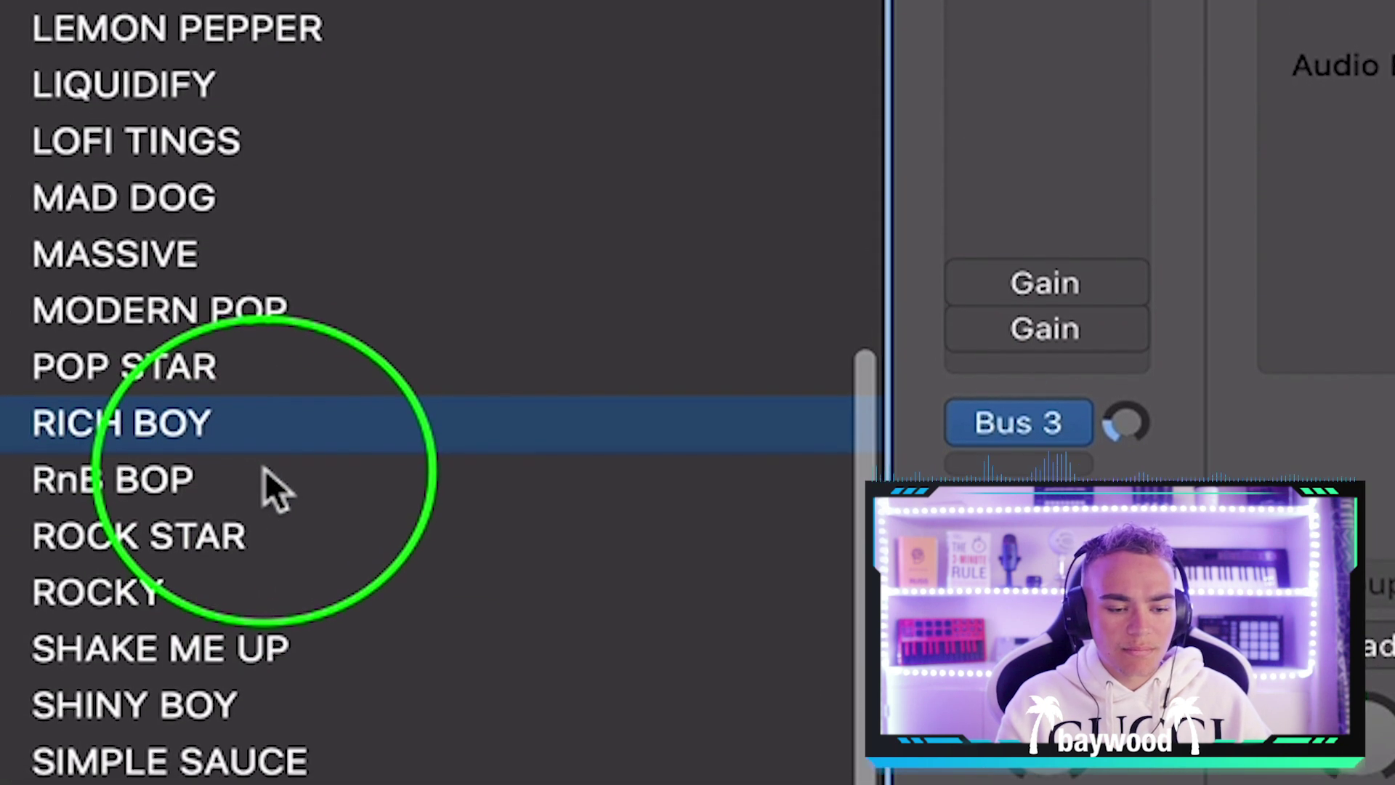
{"action": "left_click", "coordinate": [264, 465]}
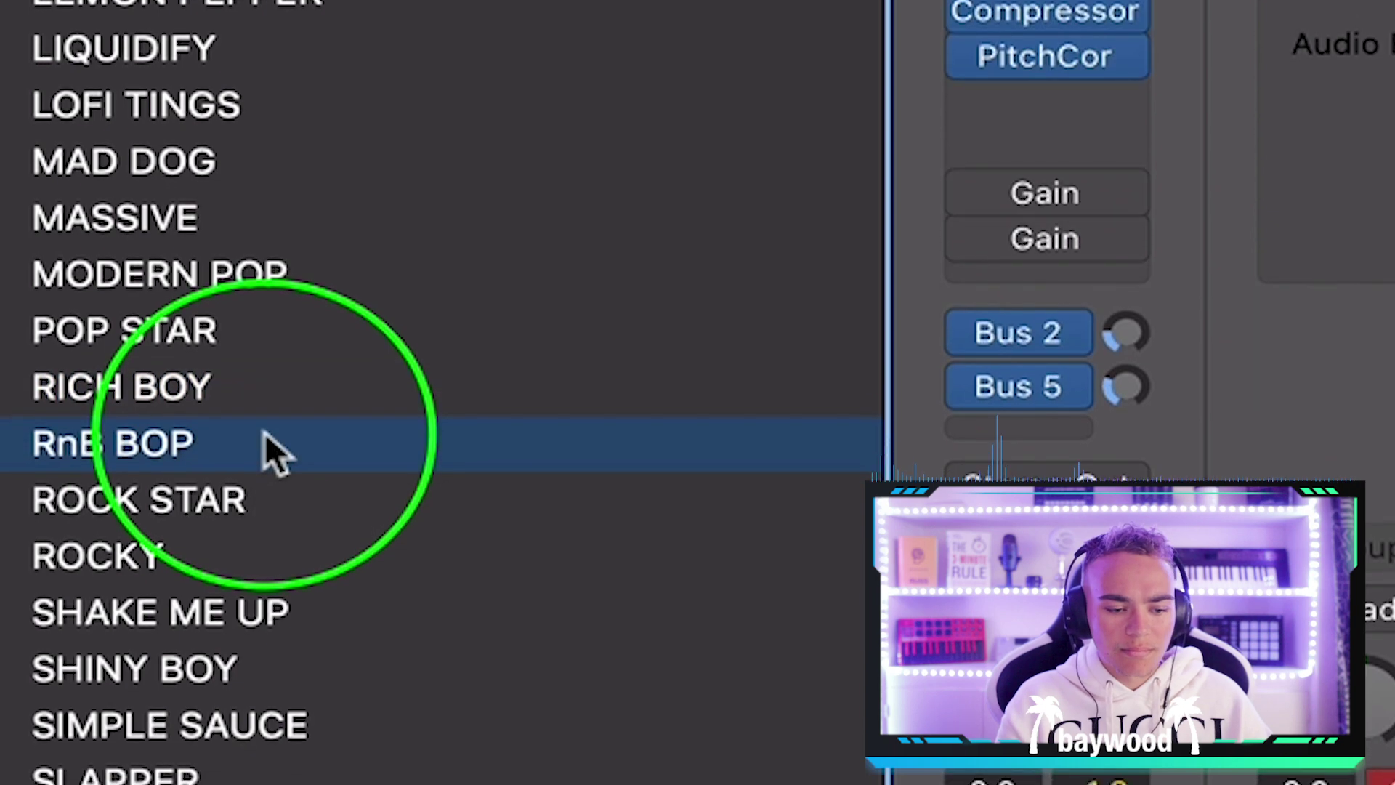
{"action": "scroll", "coordinate": [264, 436], "scroll_direction": "down", "scroll_amount": 2}
{"action": "left_click", "coordinate": [287, 418]}
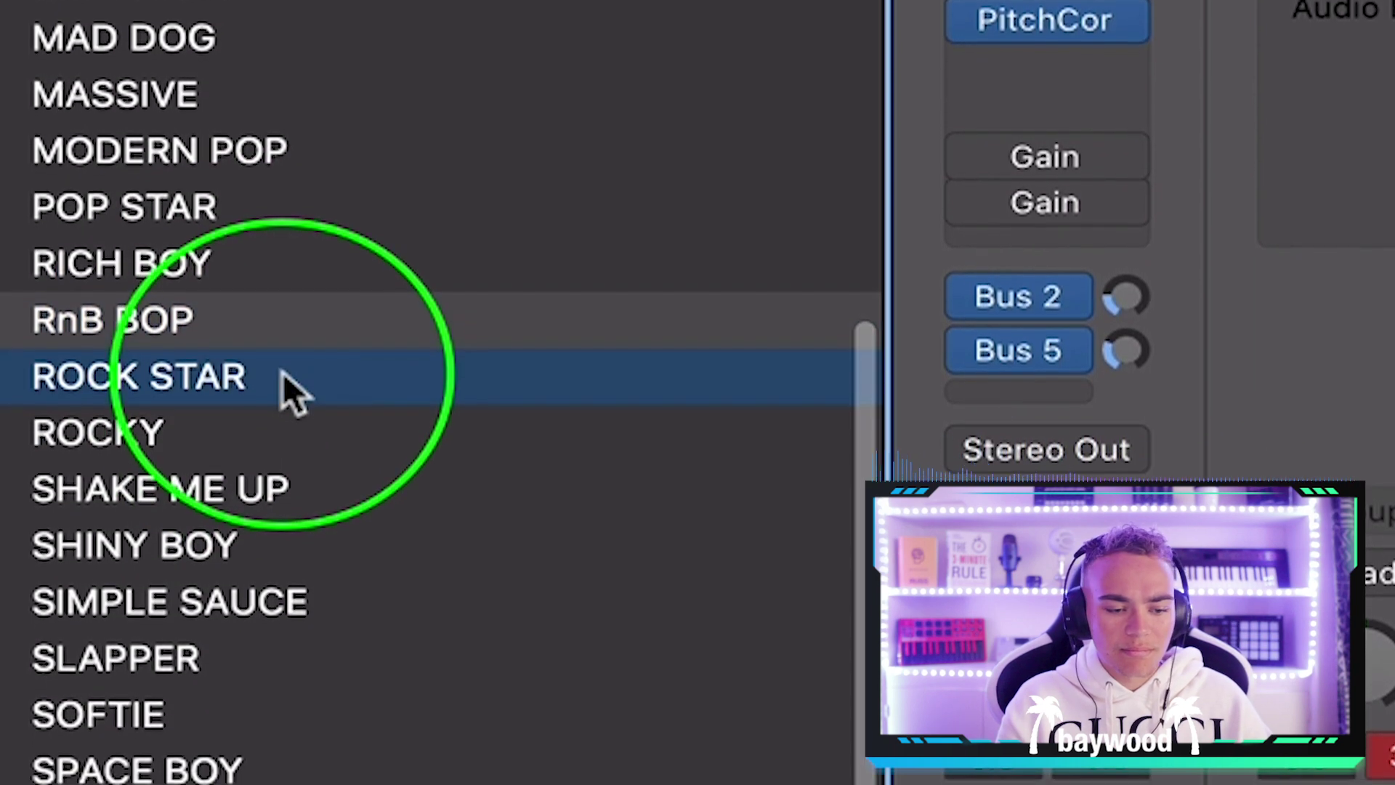
{"action": "left_click", "coordinate": [283, 426]}
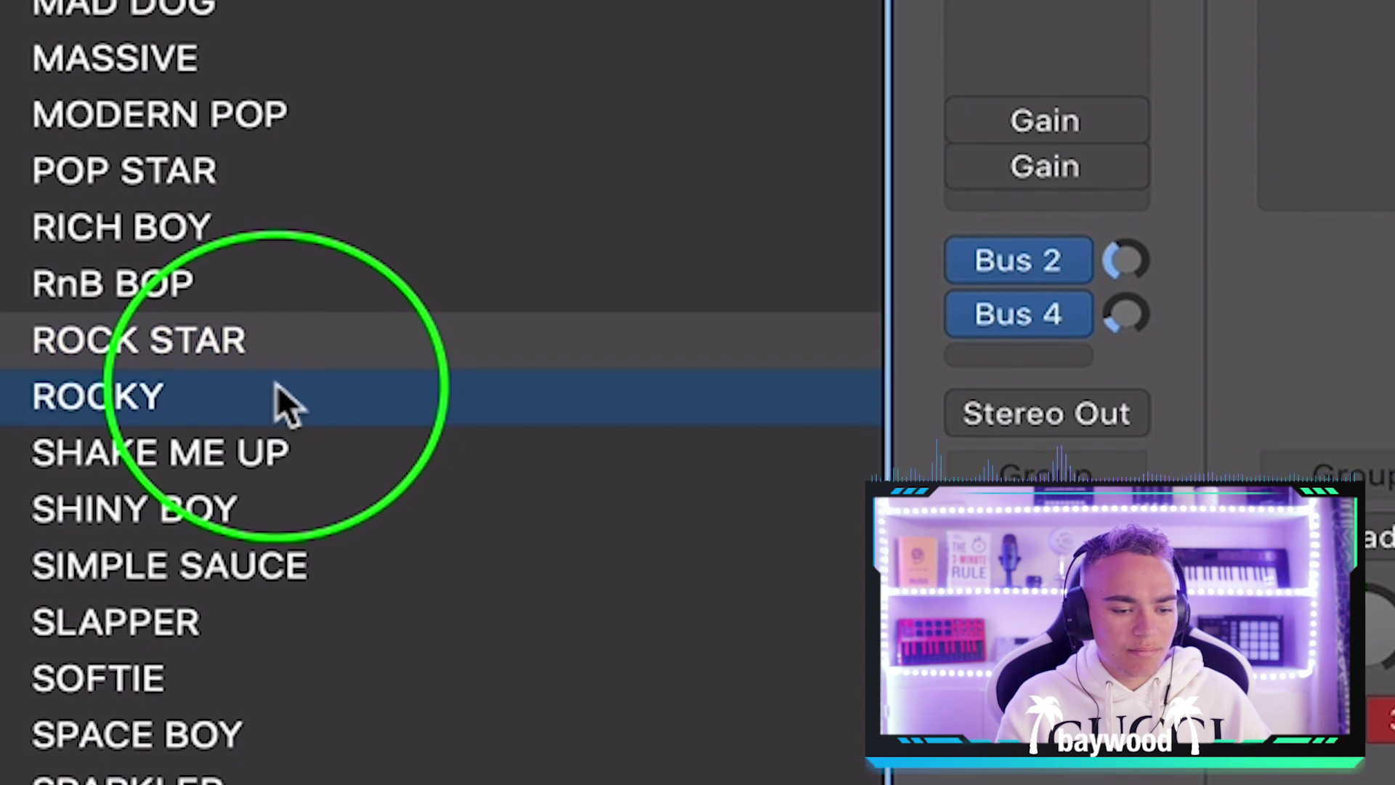
Load the SHINY BOY preset on the Mone#09.2 vocal track after auditioning SHAKE ME UP
{"action": "scroll", "coordinate": [276, 378], "scroll_direction": "down", "scroll_amount": 2}
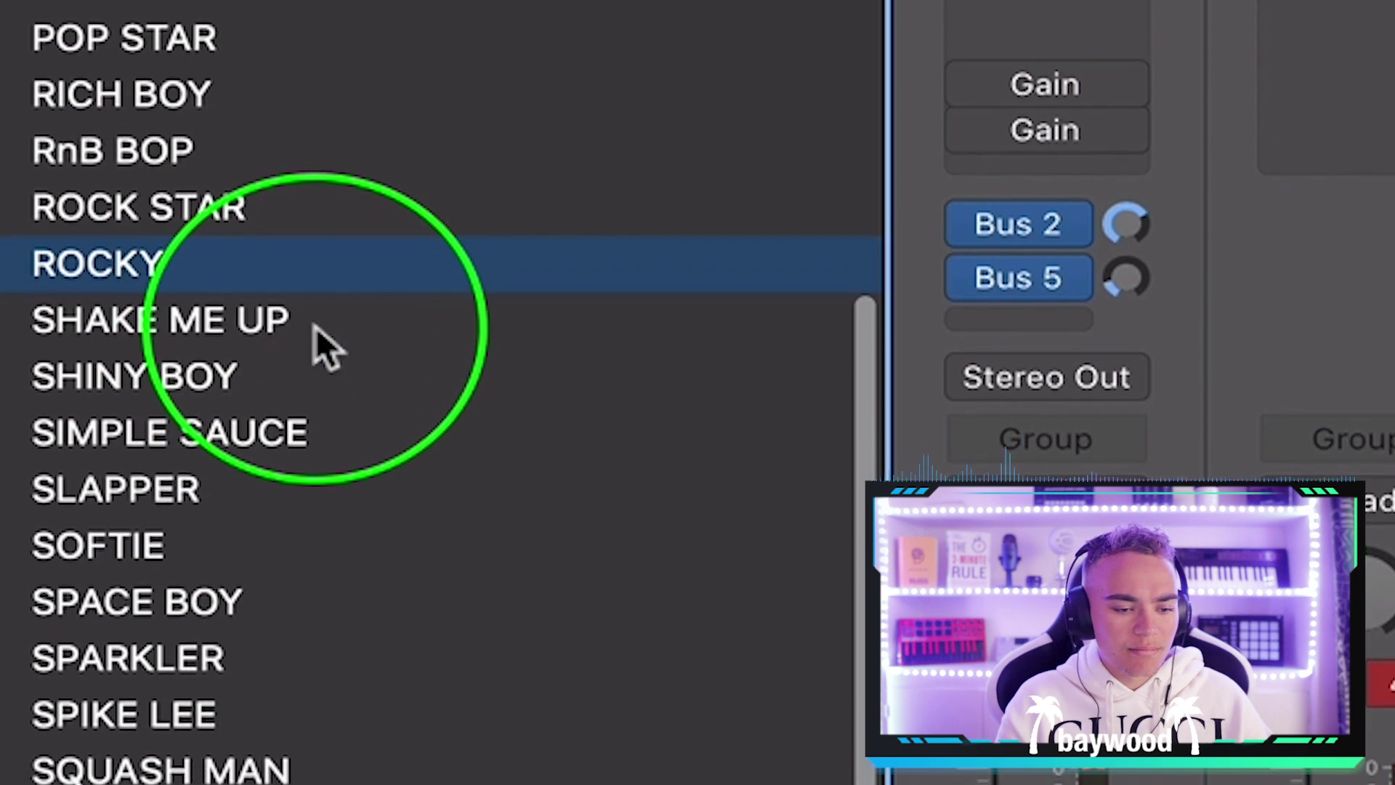
{"action": "left_click", "coordinate": [316, 318]}
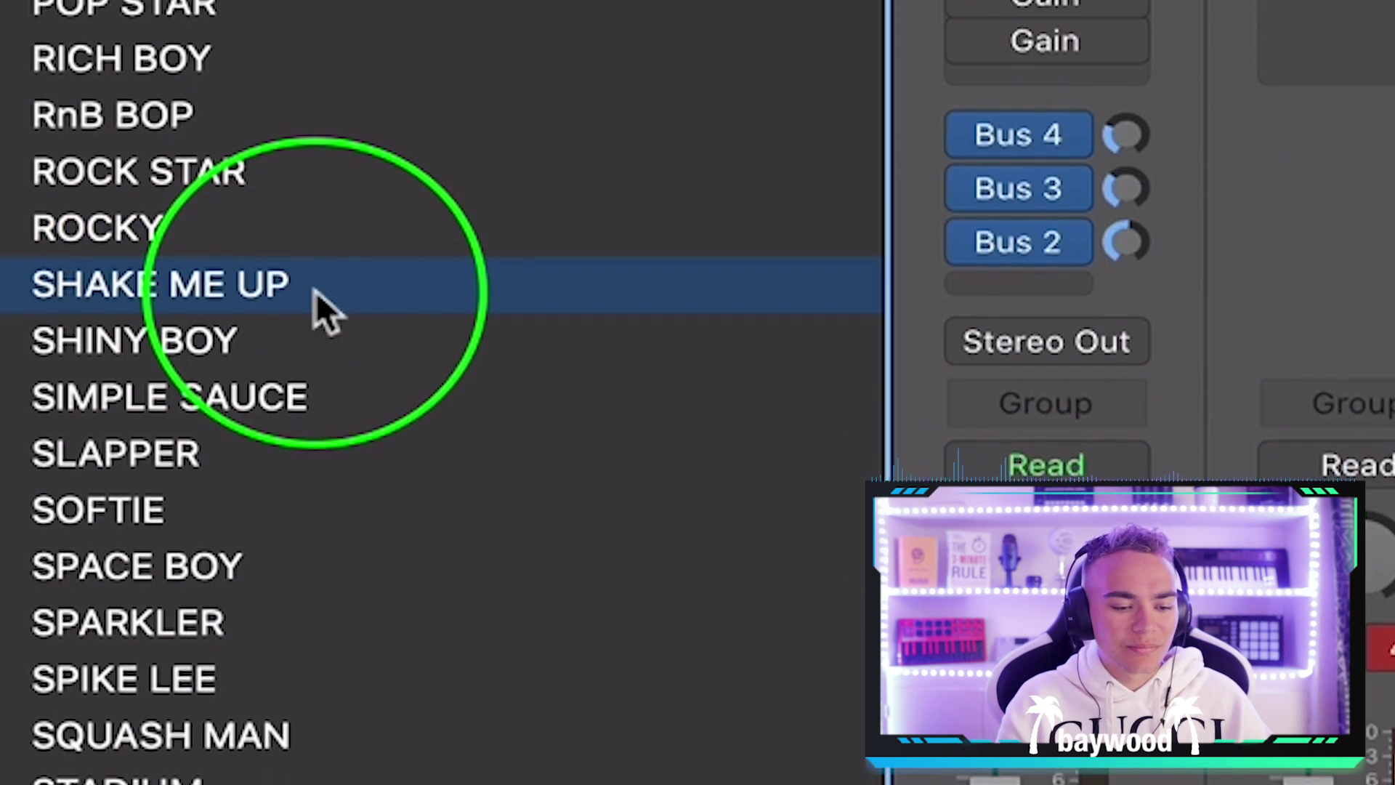
{"action": "left_click", "coordinate": [312, 327]}
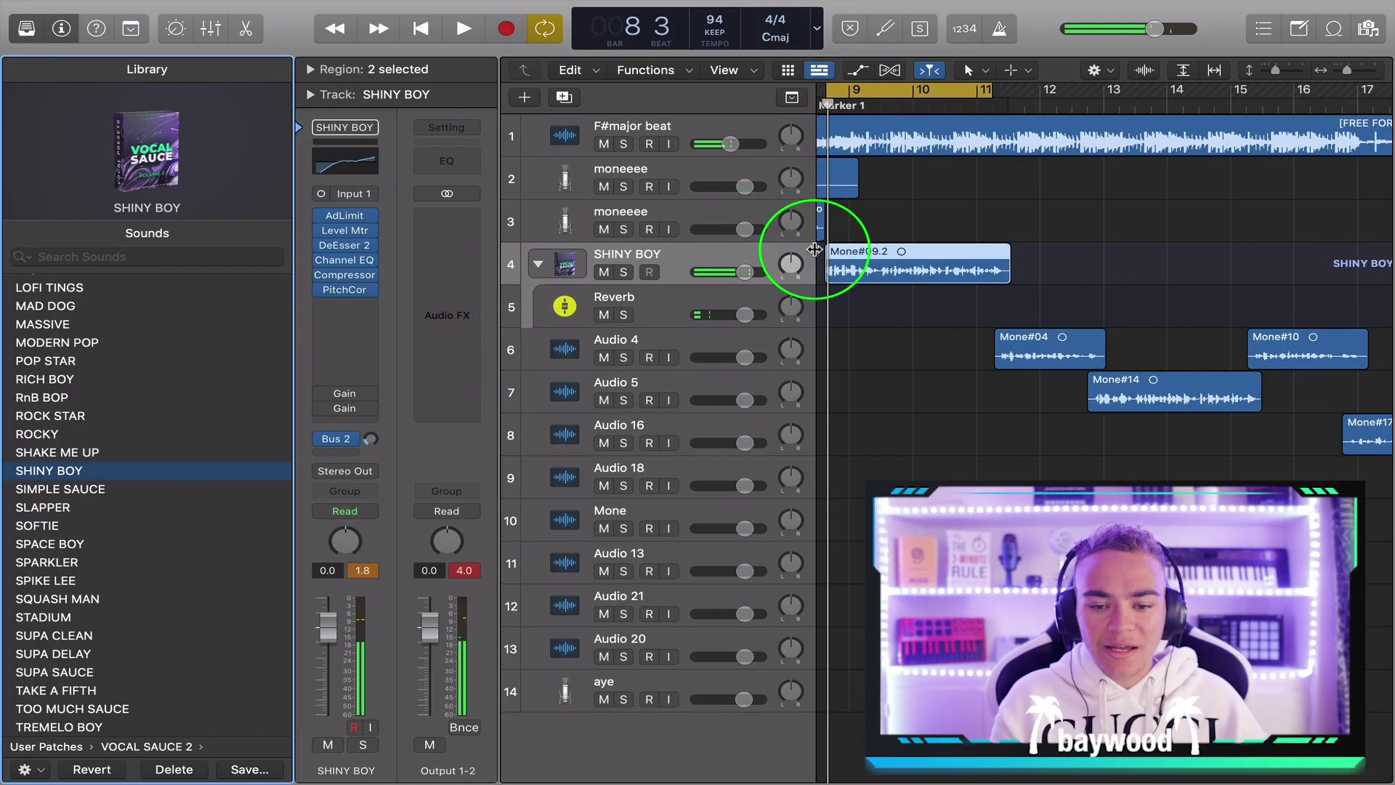
Move the cycle range's start to about bar 11, where the Audio 4 vocal begins, and play from there
{"action": "scroll", "coordinate": [1024, 189], "scroll_direction": "down", "scroll_amount": 6}
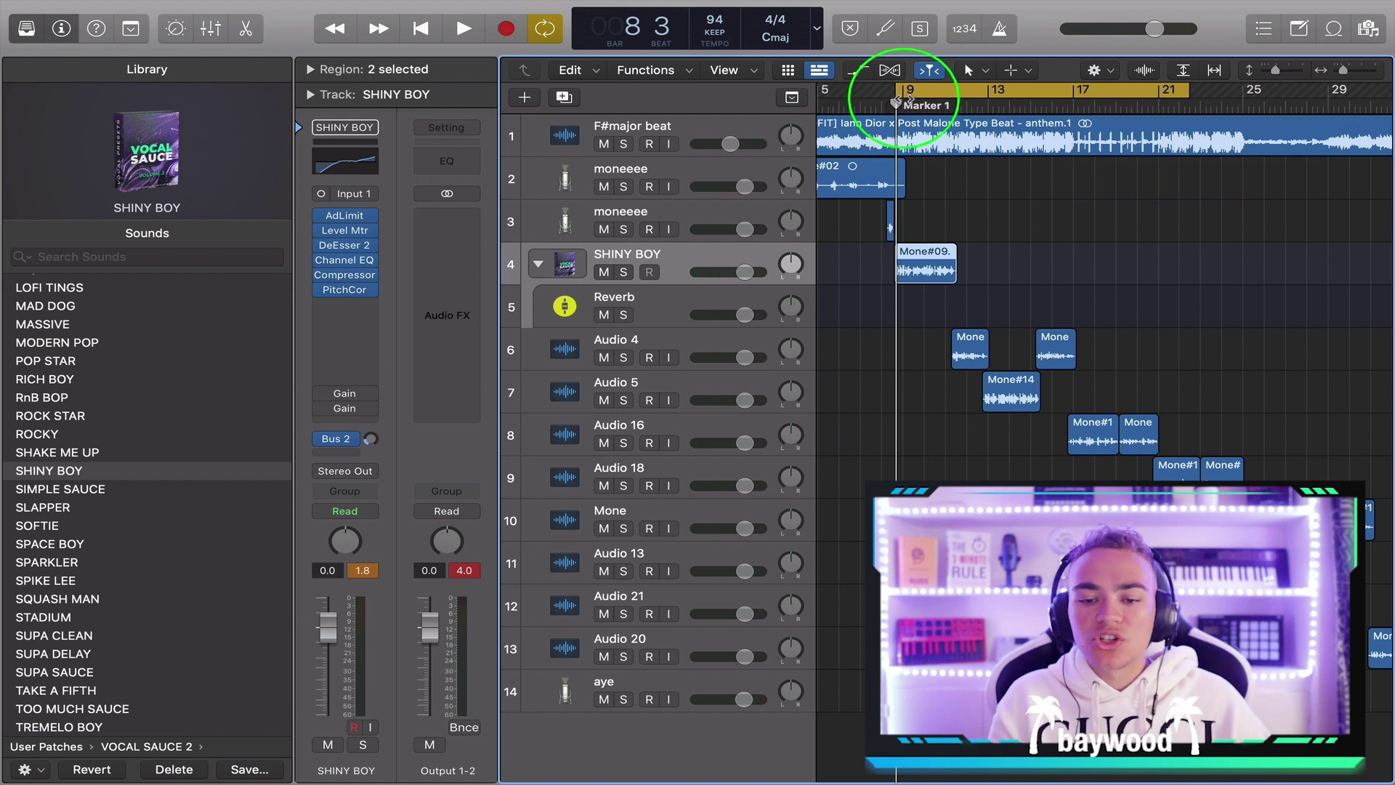
{"action": "left_click_drag", "start_coordinate": [899, 92], "coordinate": [949, 94]}
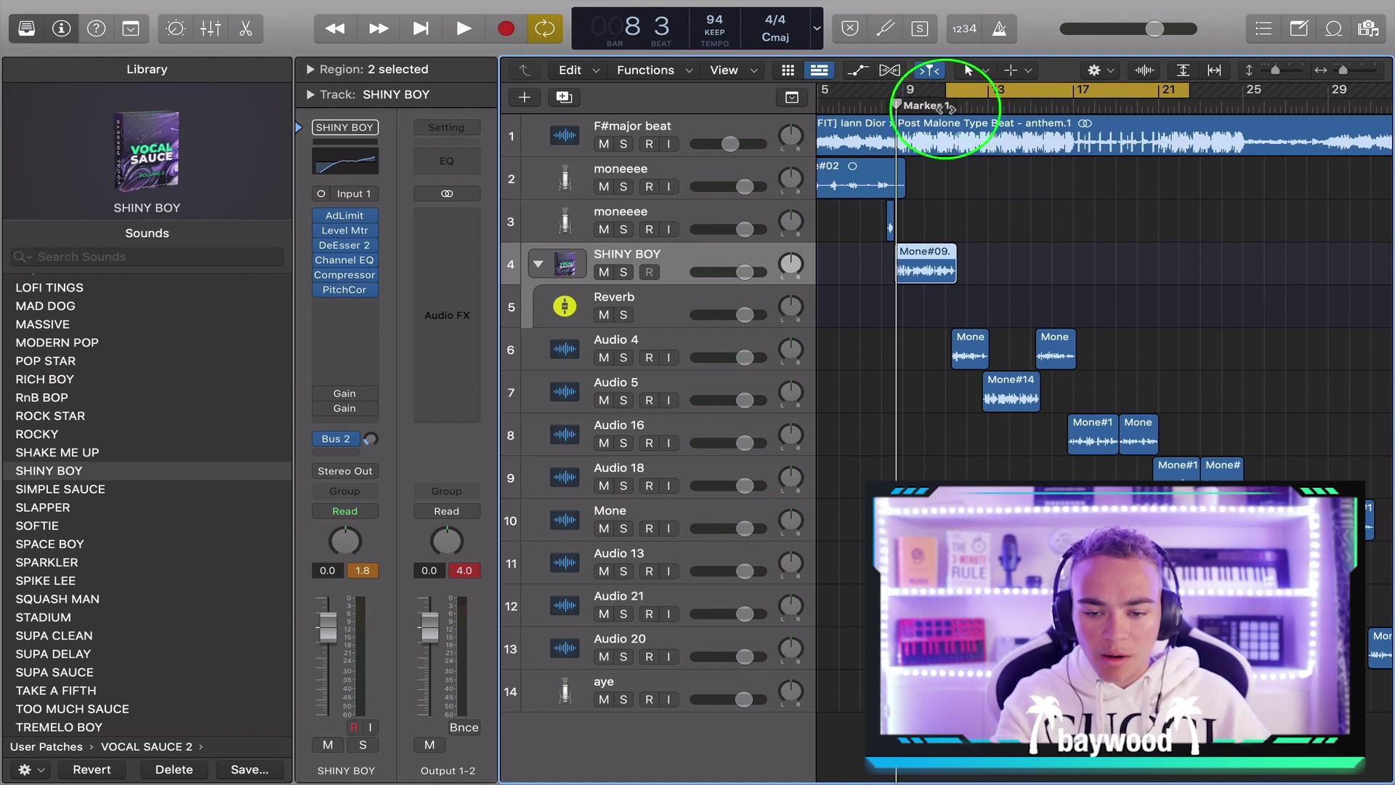
{"action": "key", "text": "space"}
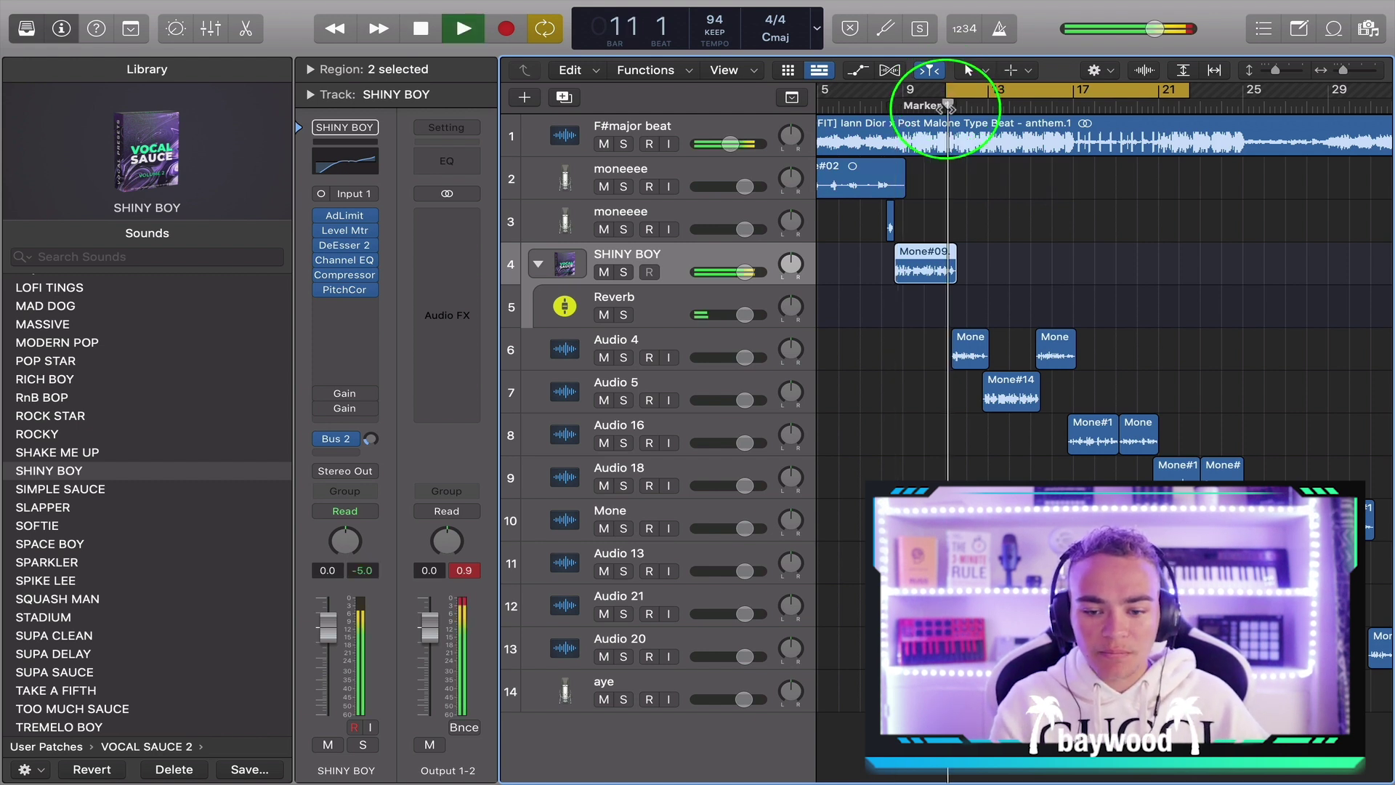
{"action": "left_click_drag", "start_coordinate": [946, 93], "coordinate": [953, 92]}
{"action": "key", "text": "space"}
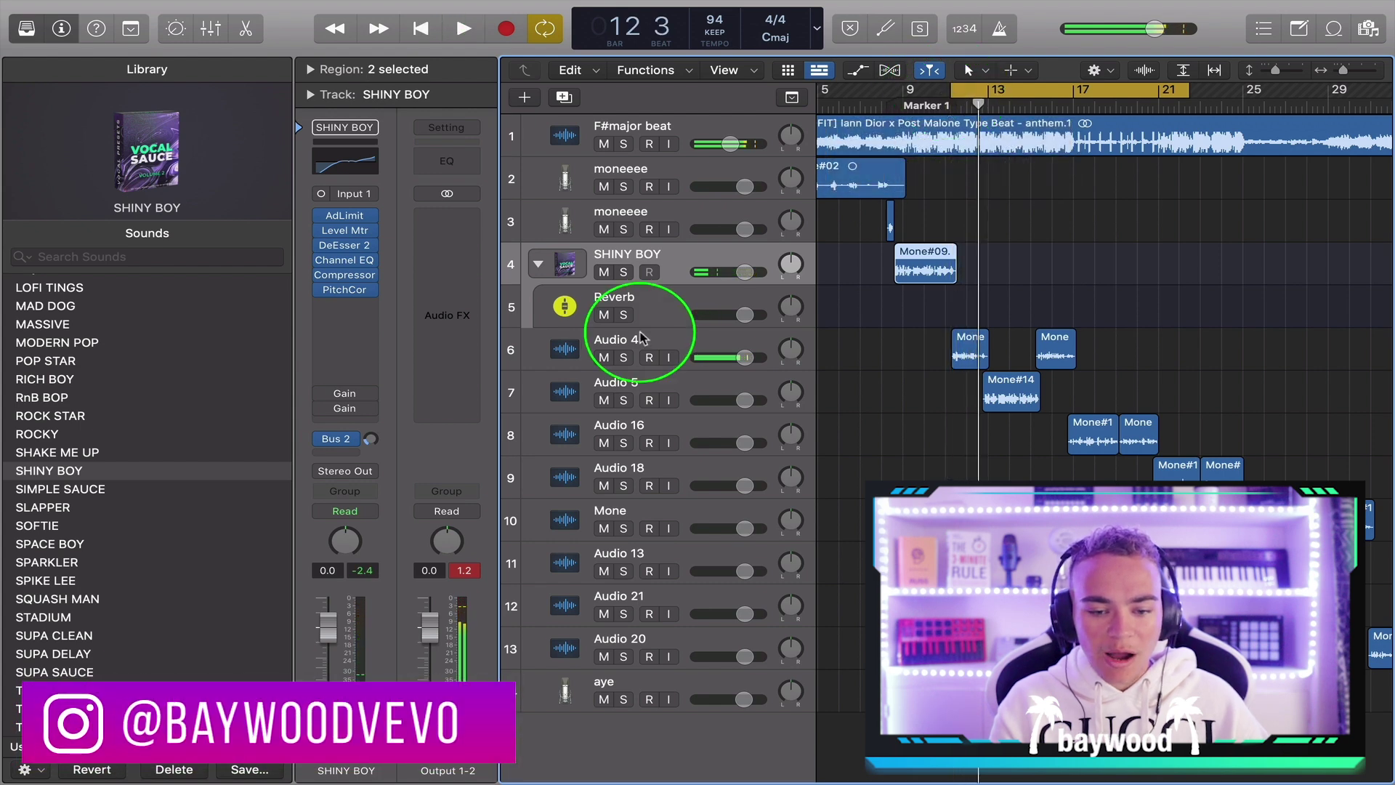
Load the ROCKY preset on the Audio 4 track and play from about bar 11
{"action": "left_click", "coordinate": [691, 342]}
{"action": "left_click", "coordinate": [127, 276]}
{"action": "left_click", "coordinate": [131, 278]}
{"action": "scroll", "coordinate": [102, 447], "scroll_direction": "down", "scroll_amount": 5}
{"action": "left_click", "coordinate": [70, 522]}
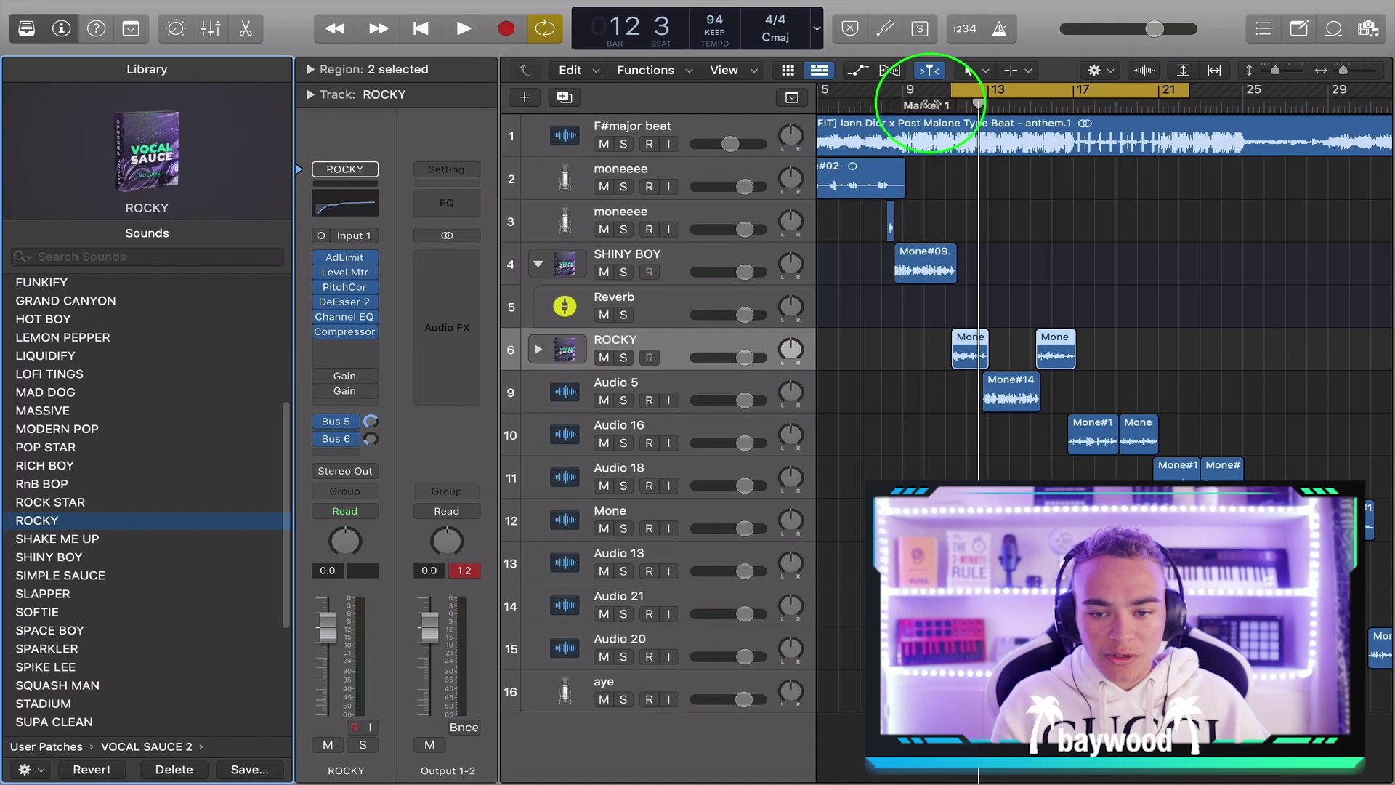
{"action": "double_click", "coordinate": [940, 107]}
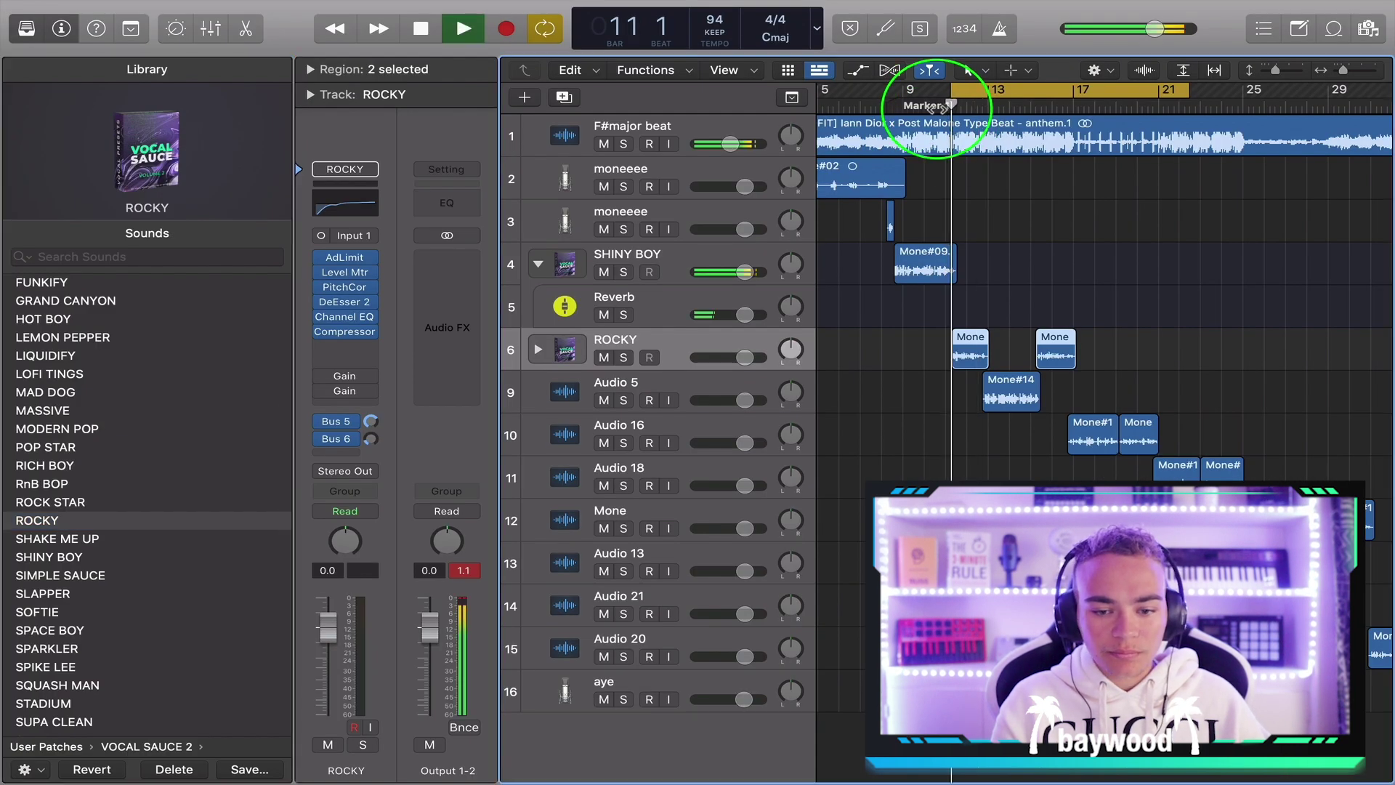
Open Pitch Correction on the SHINY BOY track and set its scale to major scale with root F#
{"action": "left_click", "coordinate": [685, 274]}
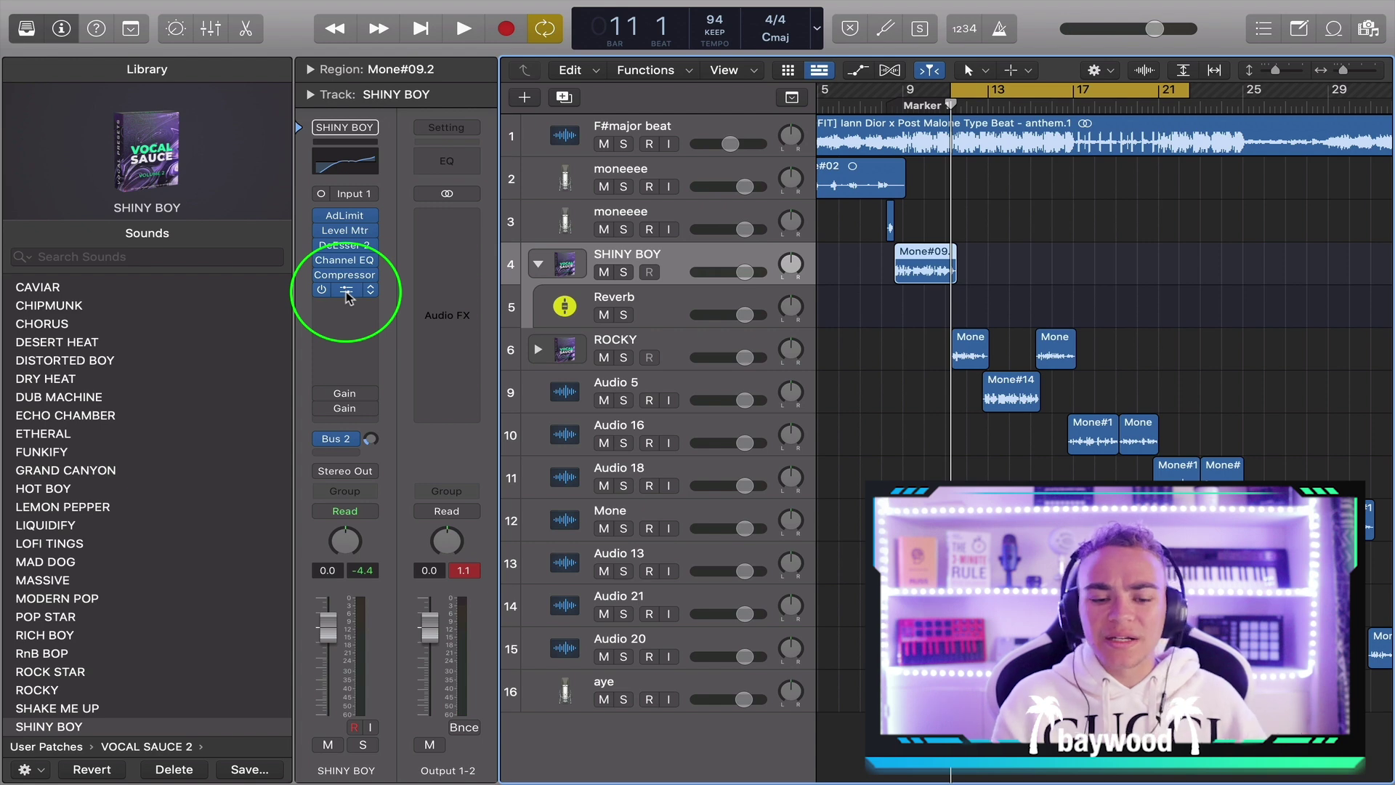
{"action": "left_click", "coordinate": [347, 291]}
{"action": "left_click_drag", "start_coordinate": [816, 274], "coordinate": [658, 322]}
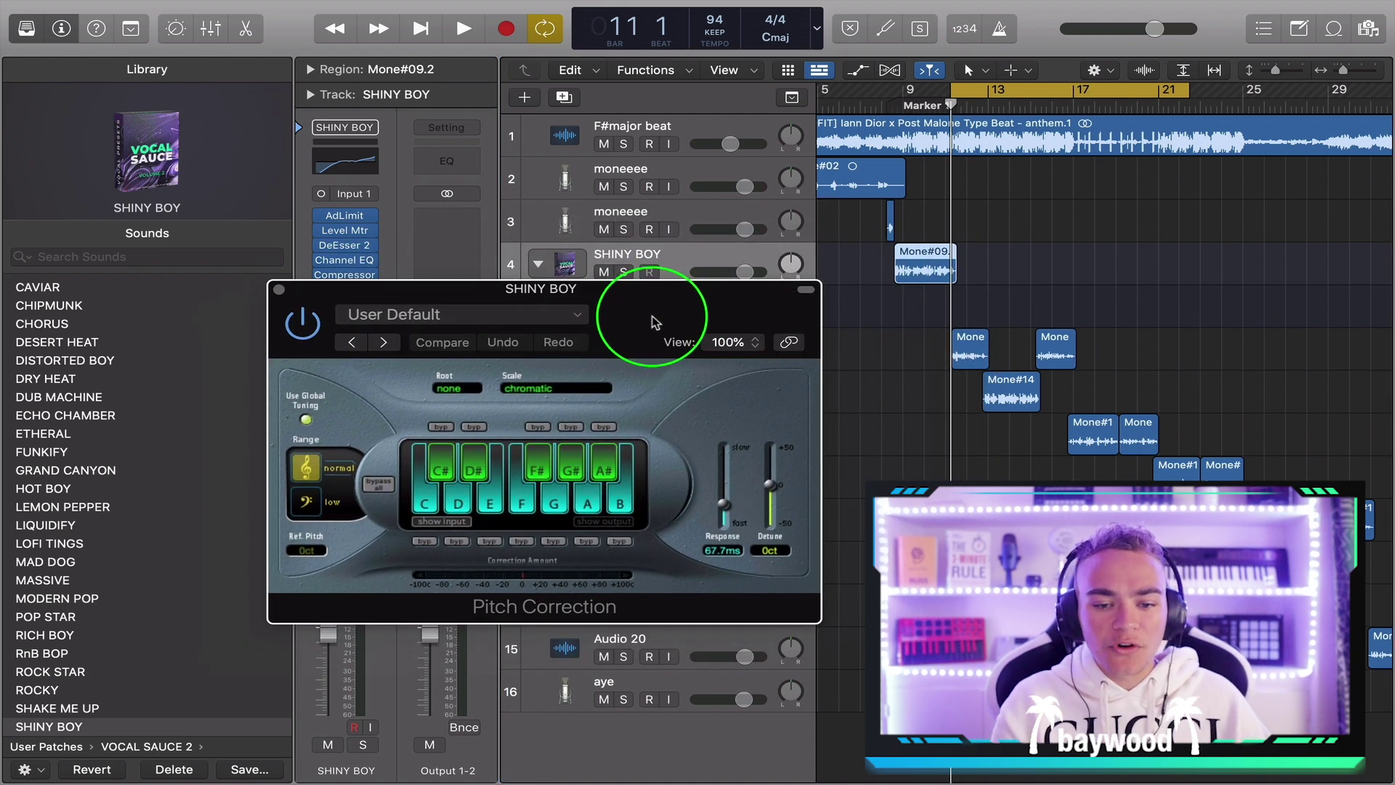
{"action": "left_click", "coordinate": [563, 388]}
{"action": "left_click", "coordinate": [570, 401]}
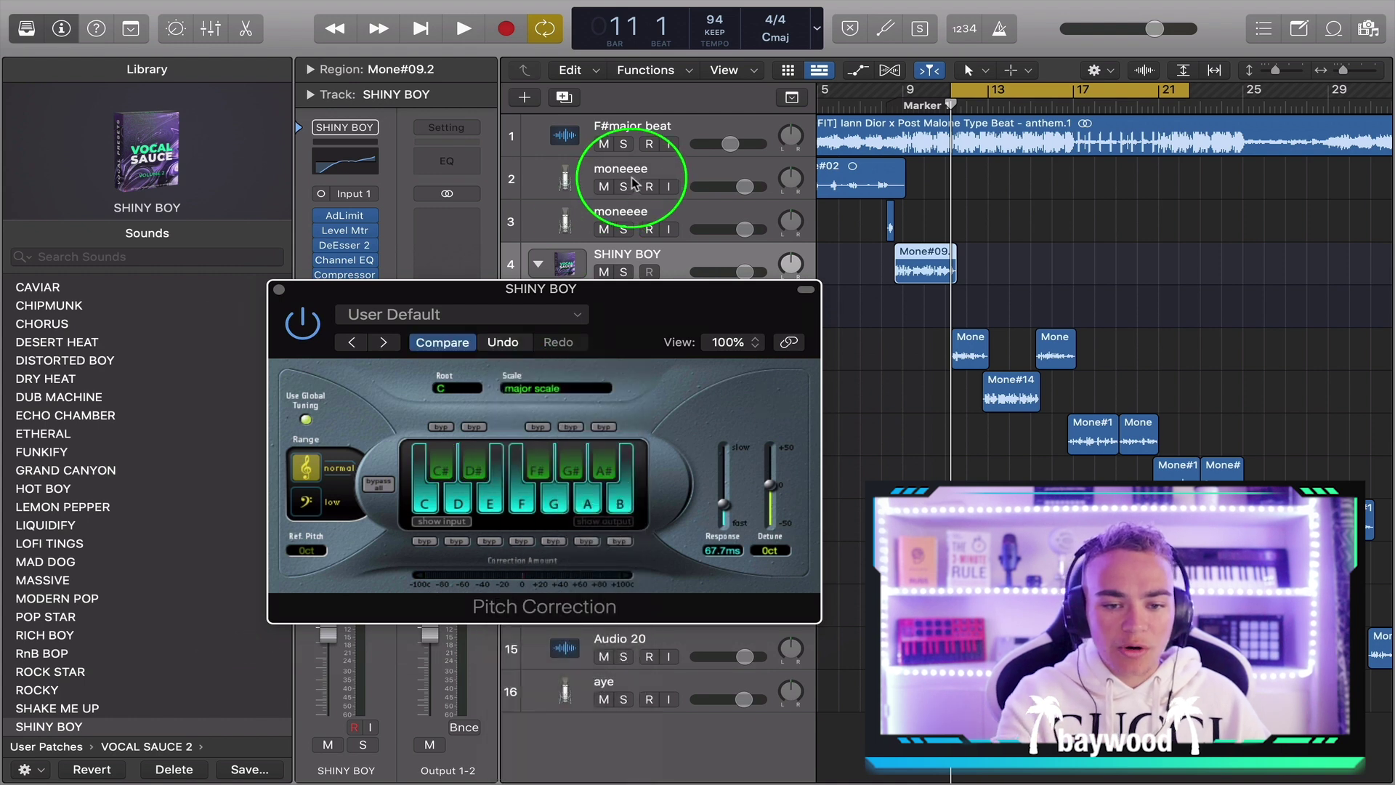
{"action": "left_click", "coordinate": [456, 388]}
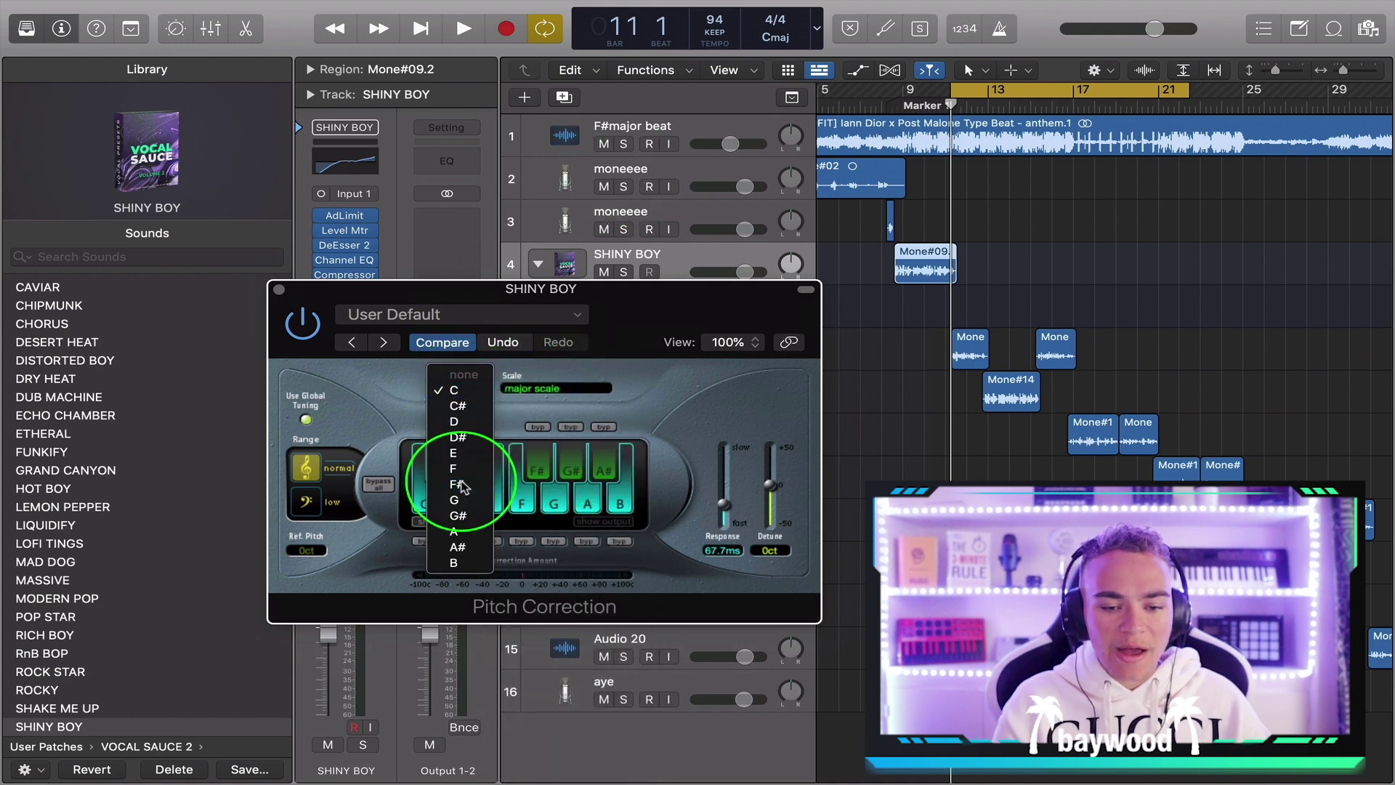
{"action": "left_click", "coordinate": [458, 484]}
Play the SHINY BOY vocal from about bar 9 to hear the pitch correction, and close the Pitch Correction window
{"action": "left_click_drag", "start_coordinate": [622, 321], "coordinate": [770, 282]}
{"action": "left_click", "coordinate": [904, 93]}
{"action": "key", "text": "space"}
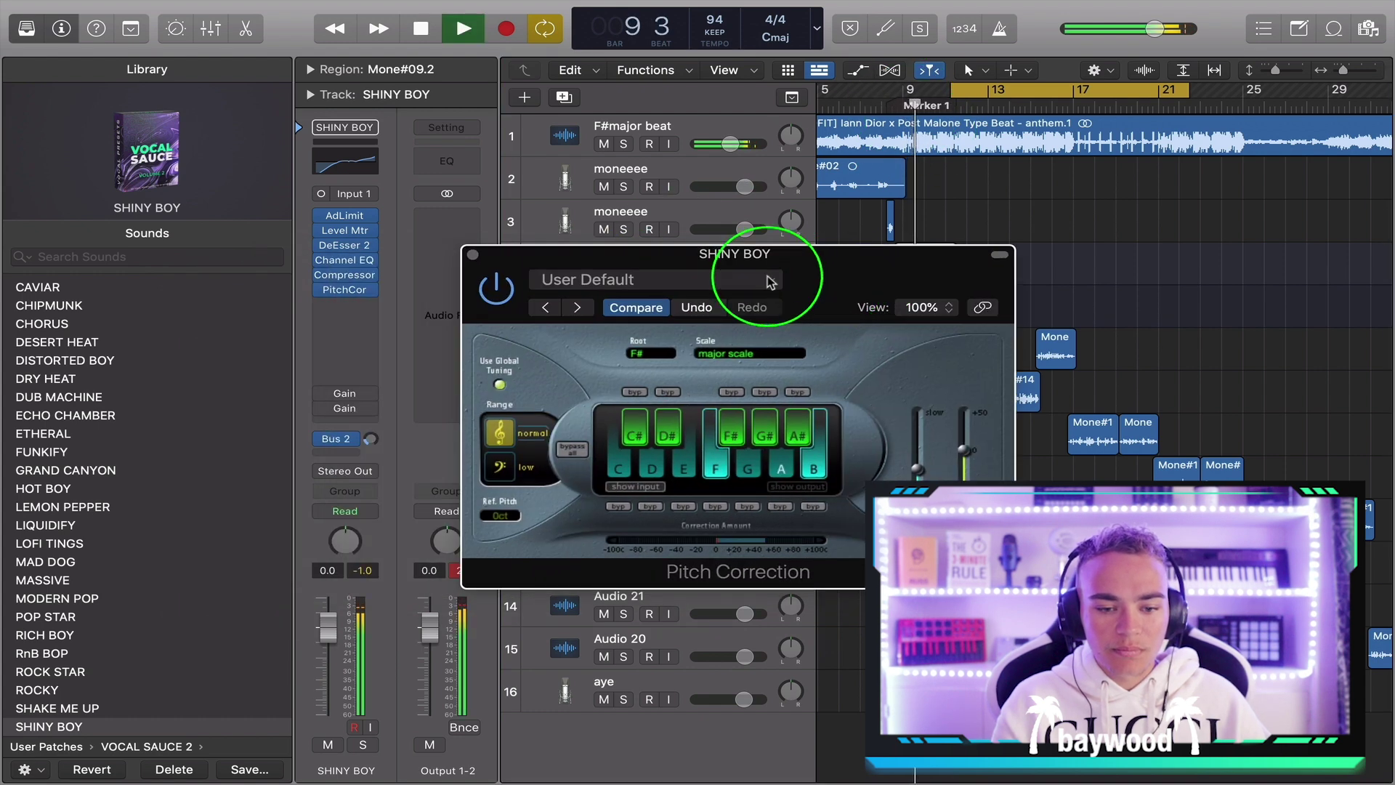
{"action": "left_click", "coordinate": [475, 256]}
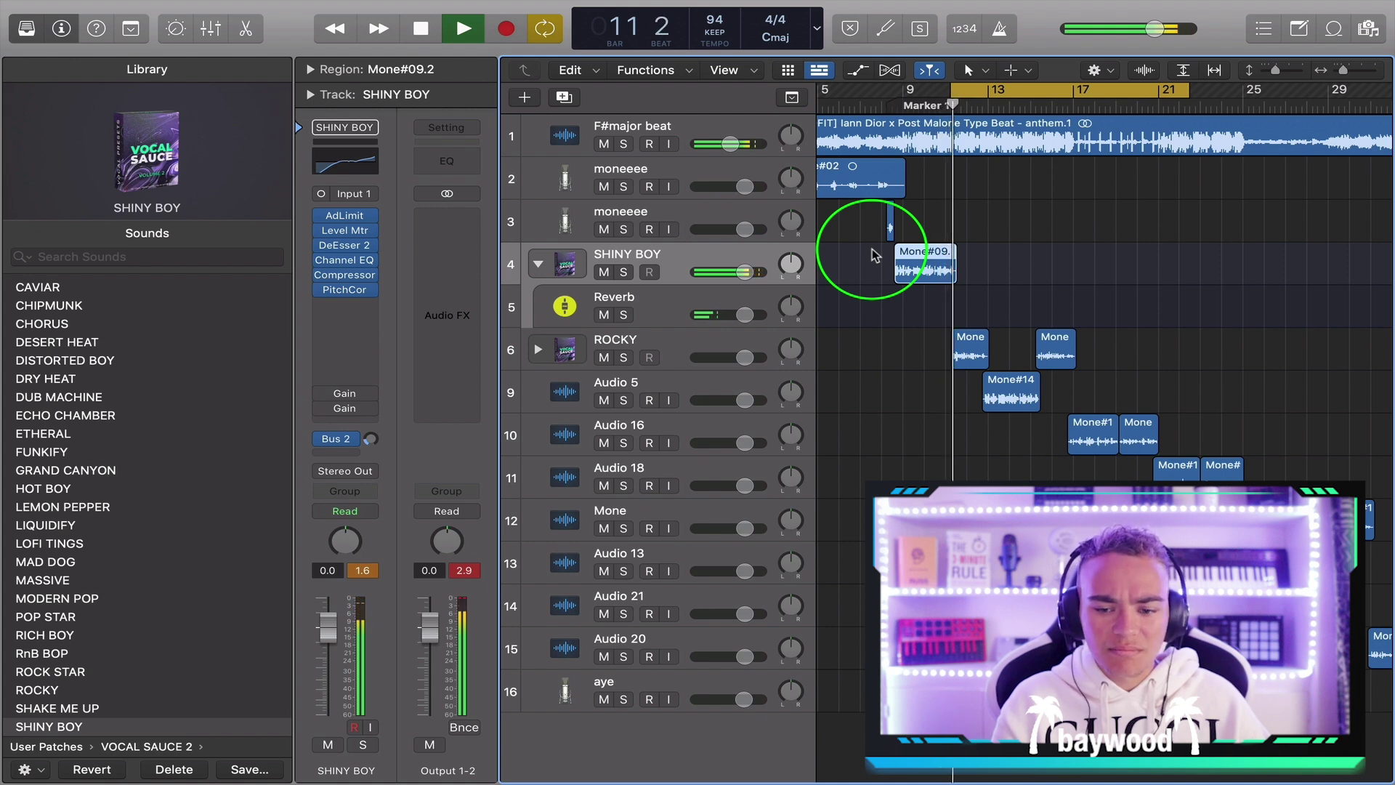
Replace the ROCKY preset with CAVIAR and play its track from about bar 11
{"action": "left_click", "coordinate": [710, 340]}
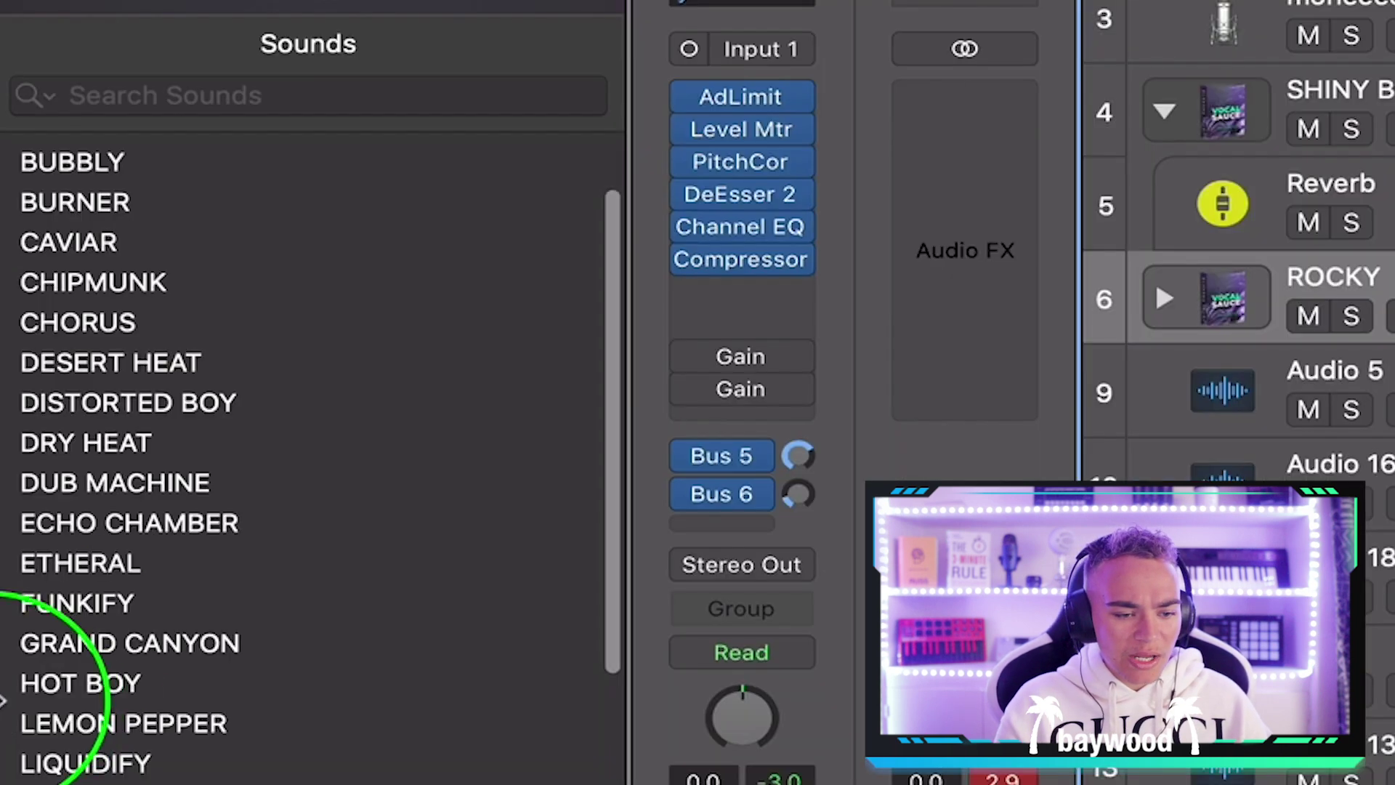
{"action": "scroll", "coordinate": [80, 351], "scroll_direction": "up", "scroll_amount": 3}
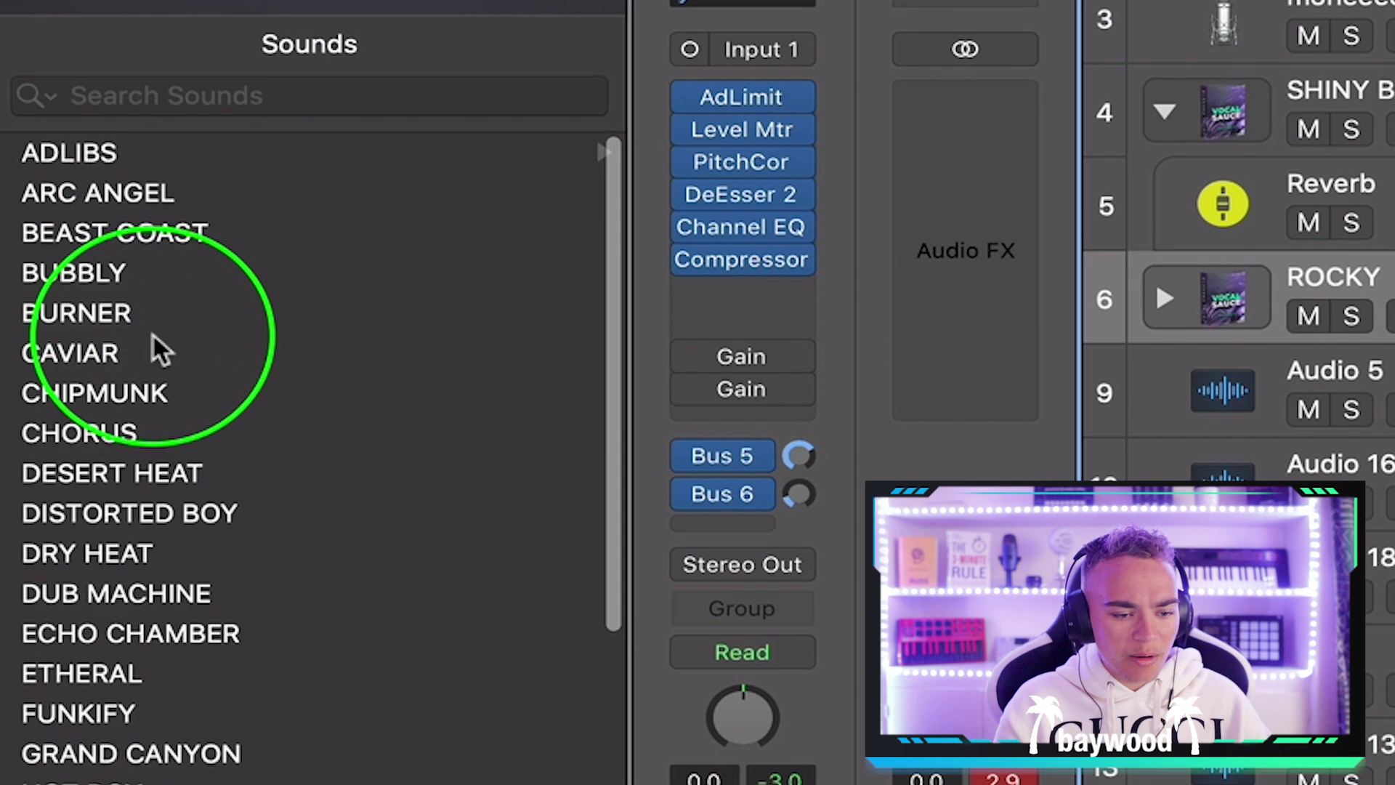
{"action": "left_click", "coordinate": [168, 356]}
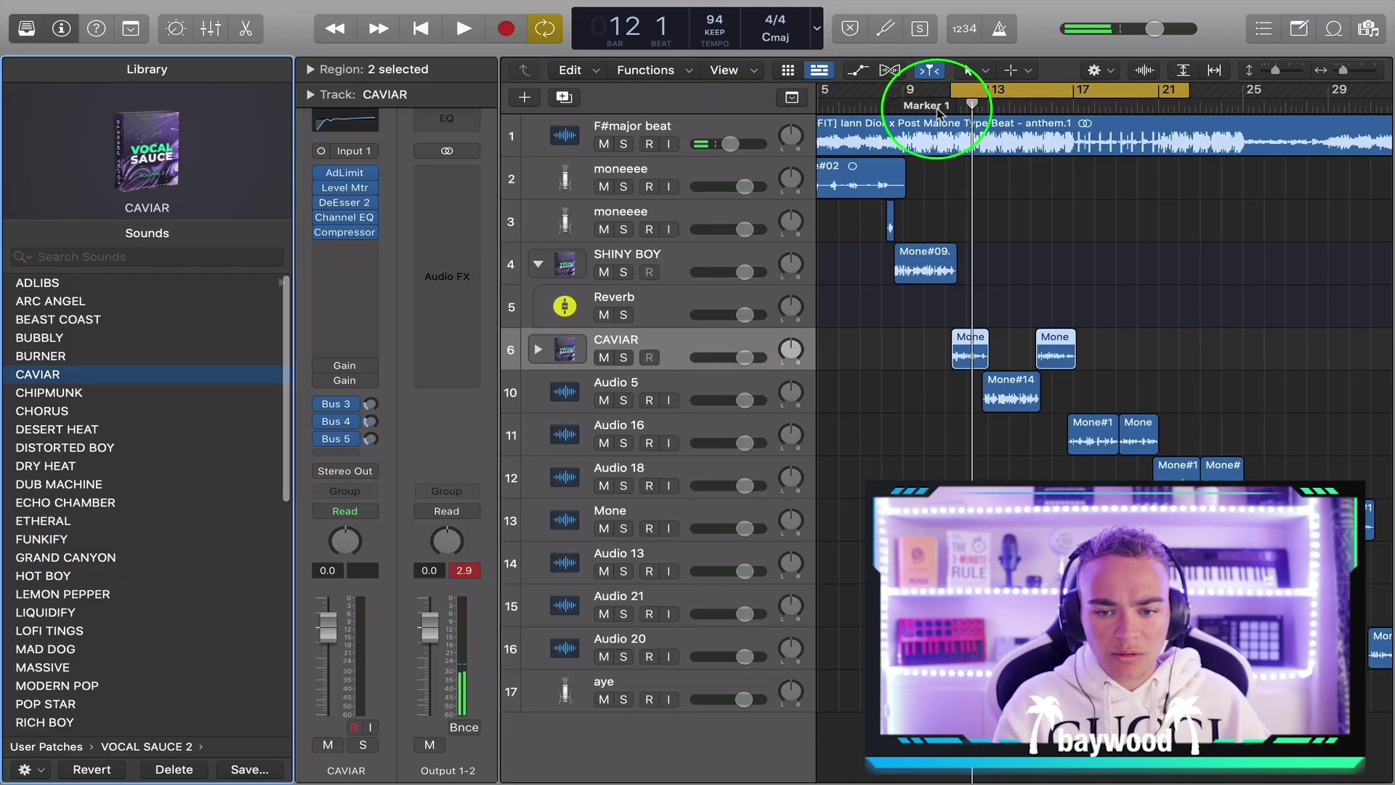
{"action": "left_click", "coordinate": [945, 107]}
{"action": "key", "text": "space"}
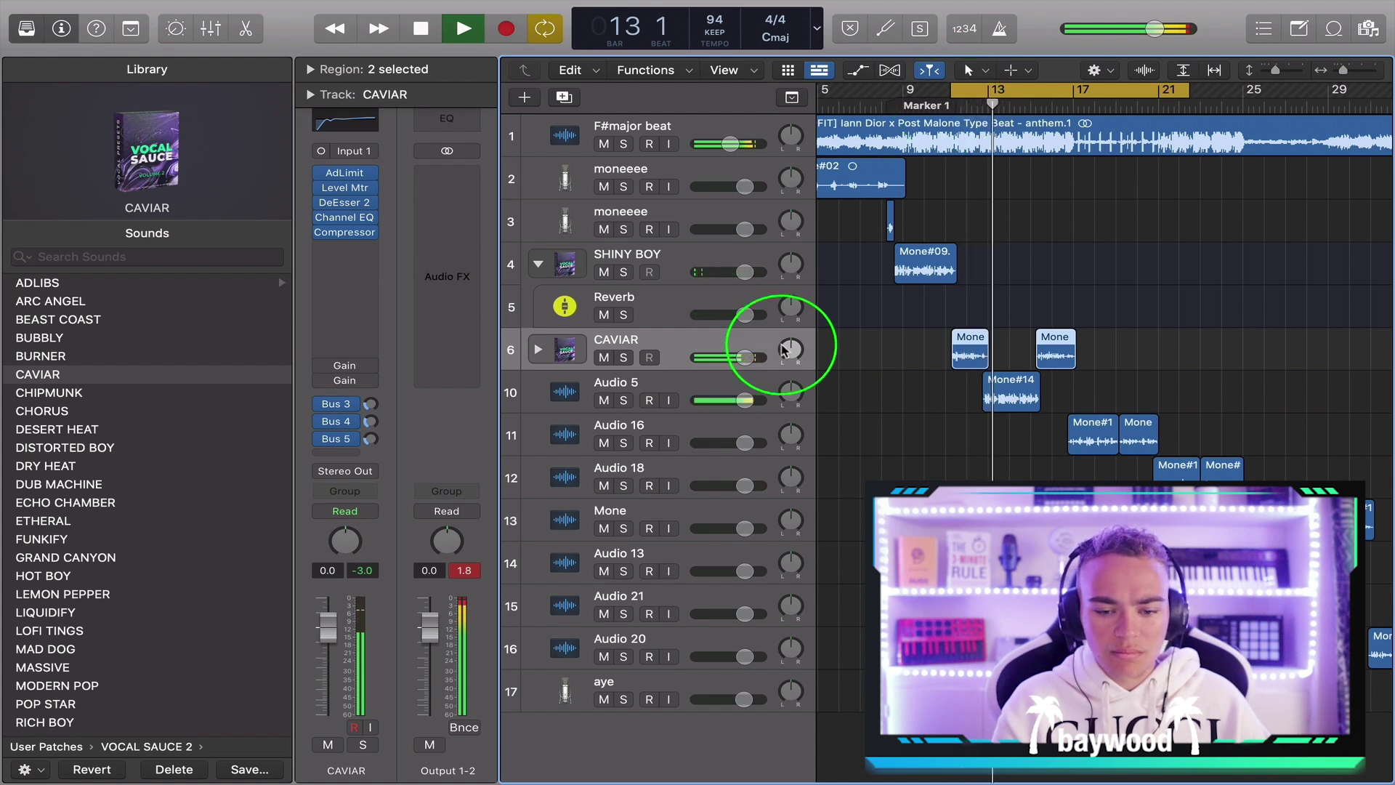
Move the Mone#14 region from the Audio 5 track up to the SHINY BOY track and play the vocals there
{"action": "key", "text": "space"}
{"action": "left_click", "coordinate": [1011, 393]}
{"action": "left_click_drag", "start_coordinate": [1011, 387], "coordinate": [965, 189]}
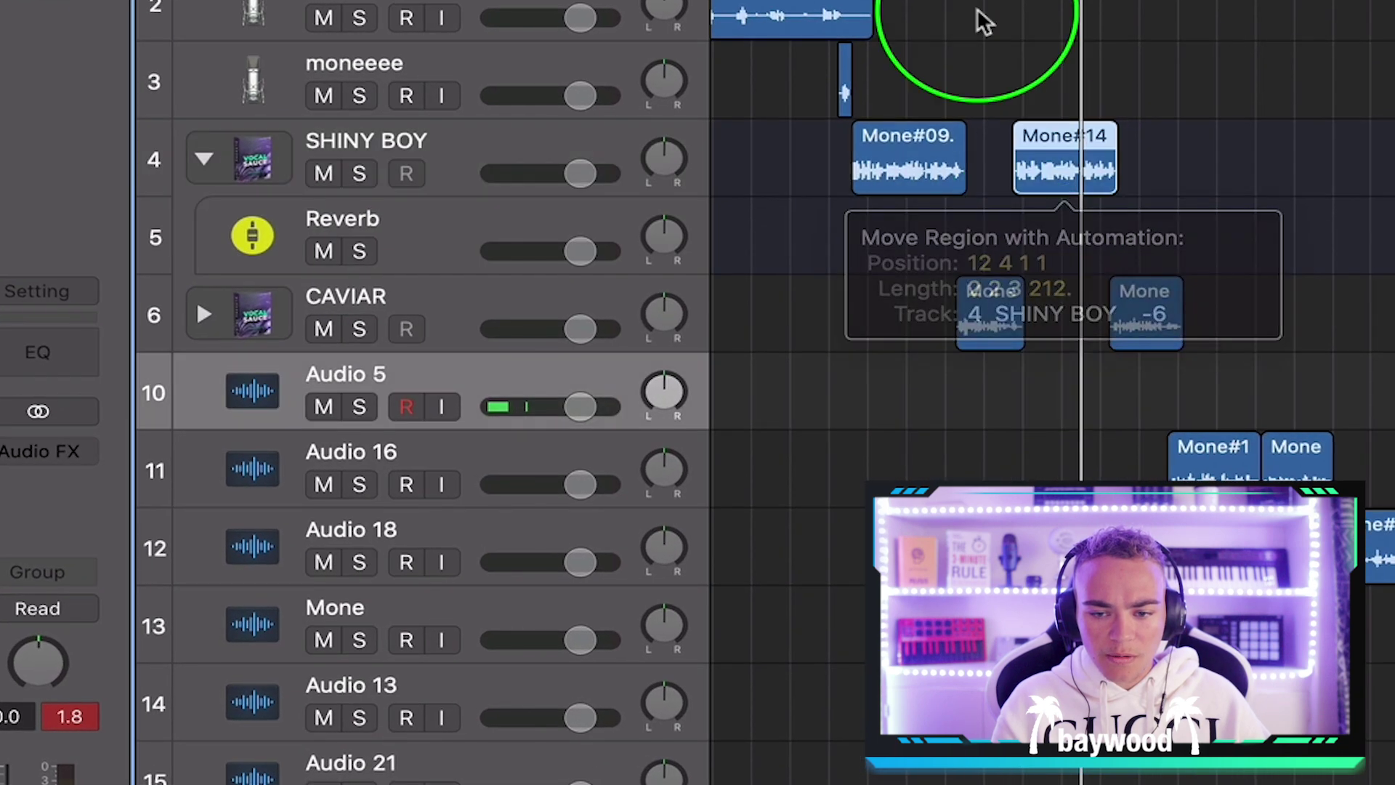
{"action": "left_click_drag", "start_coordinate": [984, 22], "coordinate": [985, 22]}
{"action": "key", "text": "space"}
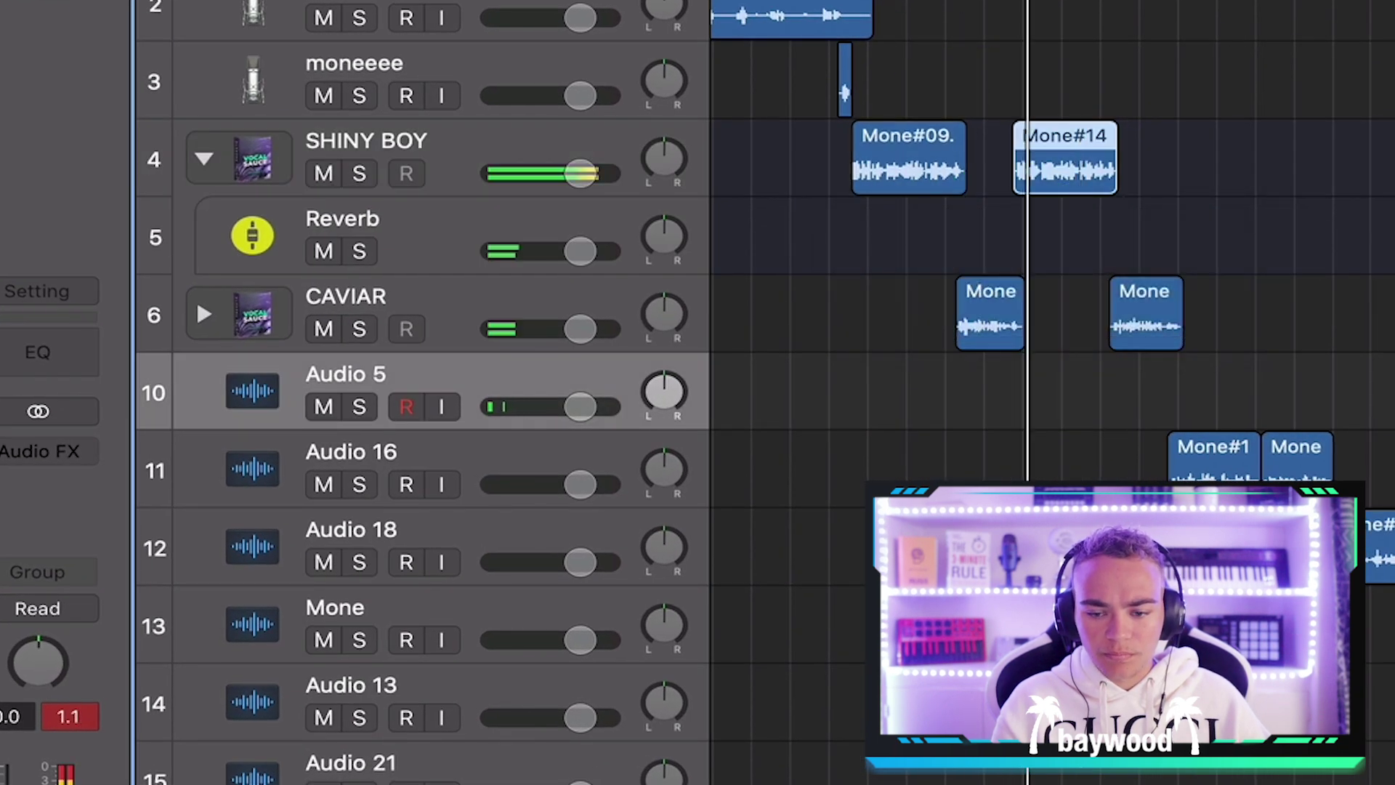
{"action": "scroll", "coordinate": [997, 147], "scroll_direction": "right", "scroll_amount": 3}
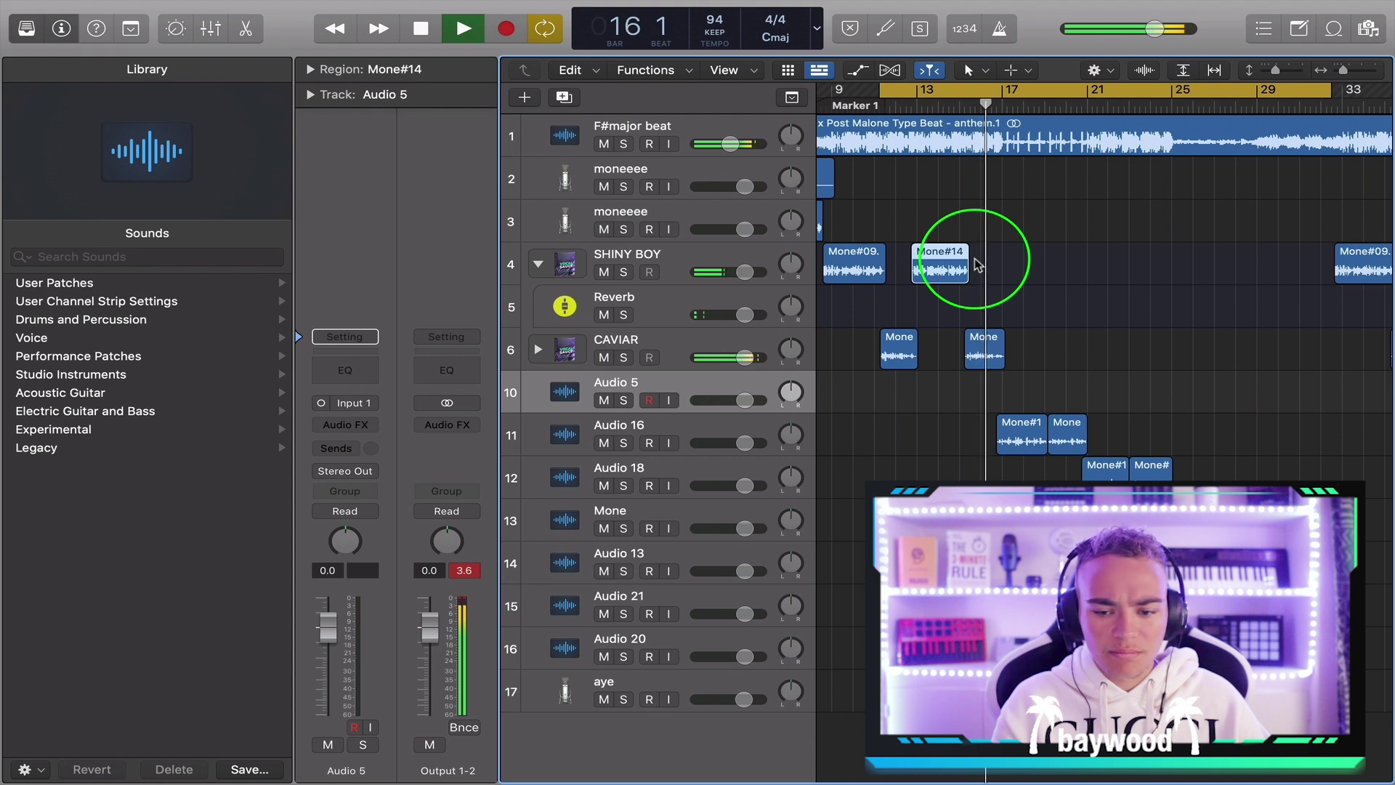
{"action": "scroll", "coordinate": [978, 264], "scroll_direction": "right", "scroll_amount": 2}
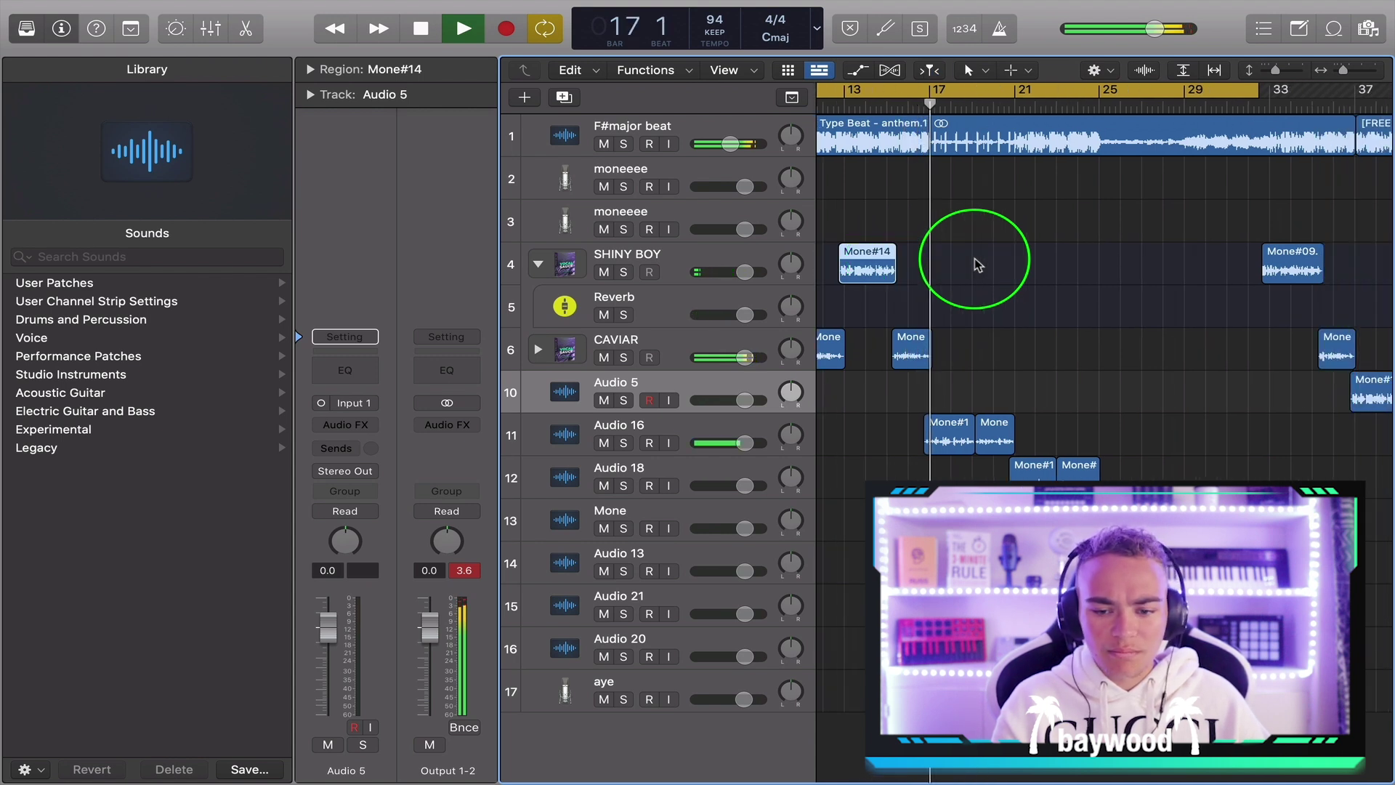
Stop playback and set the cycle range to bars 17 to 21, around the Audio 16 vocal
{"action": "left_click_drag", "start_coordinate": [1232, 95], "coordinate": [1355, 91]}
{"action": "key", "text": "space"}
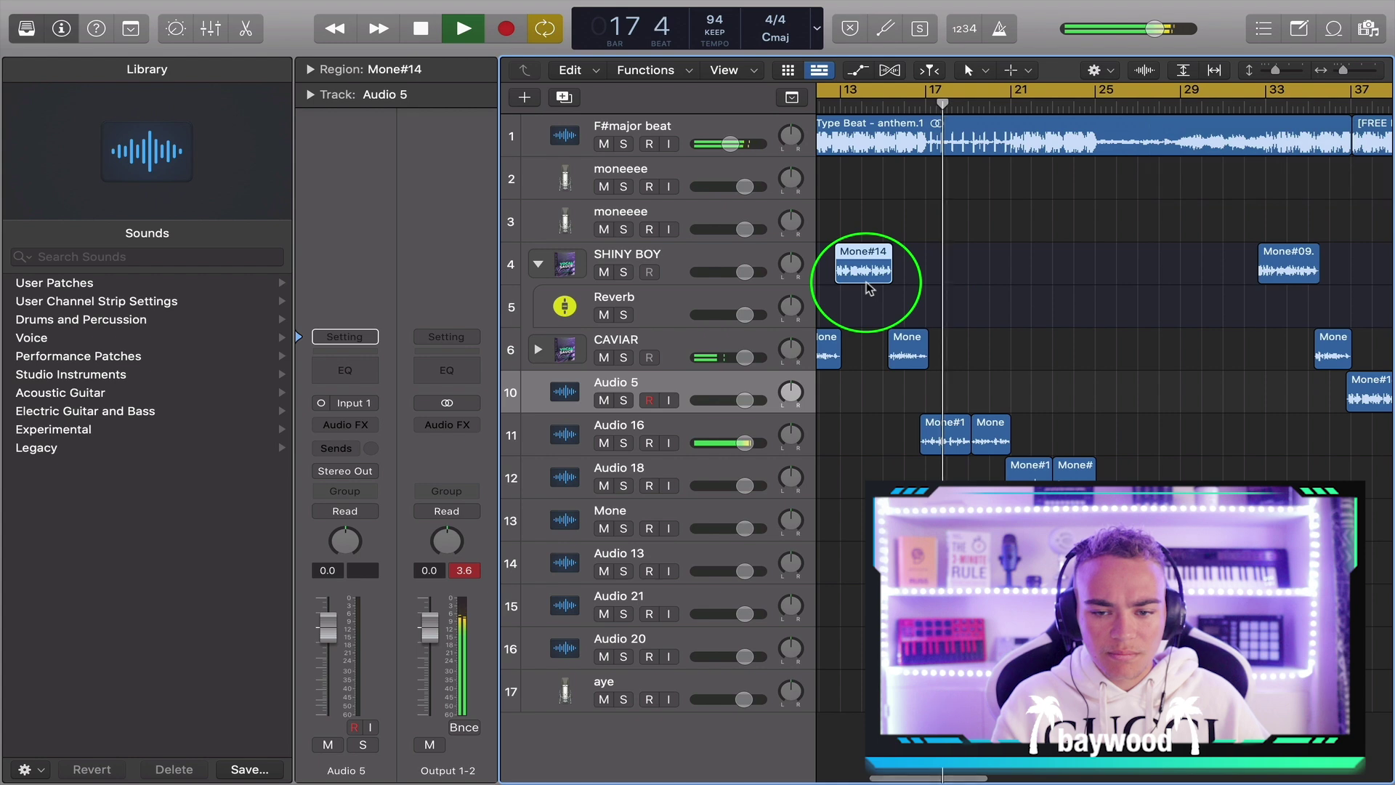
{"action": "scroll", "coordinate": [868, 283], "scroll_direction": "down", "scroll_amount": 5}
{"action": "left_click_drag", "start_coordinate": [828, 91], "coordinate": [871, 90]}
{"action": "left_click_drag", "start_coordinate": [1010, 90], "coordinate": [892, 90]}
Load the STADIUM preset from VOCAL SAUCE 2 on the Audio 16 track and play its regions
{"action": "left_click", "coordinate": [690, 430]}
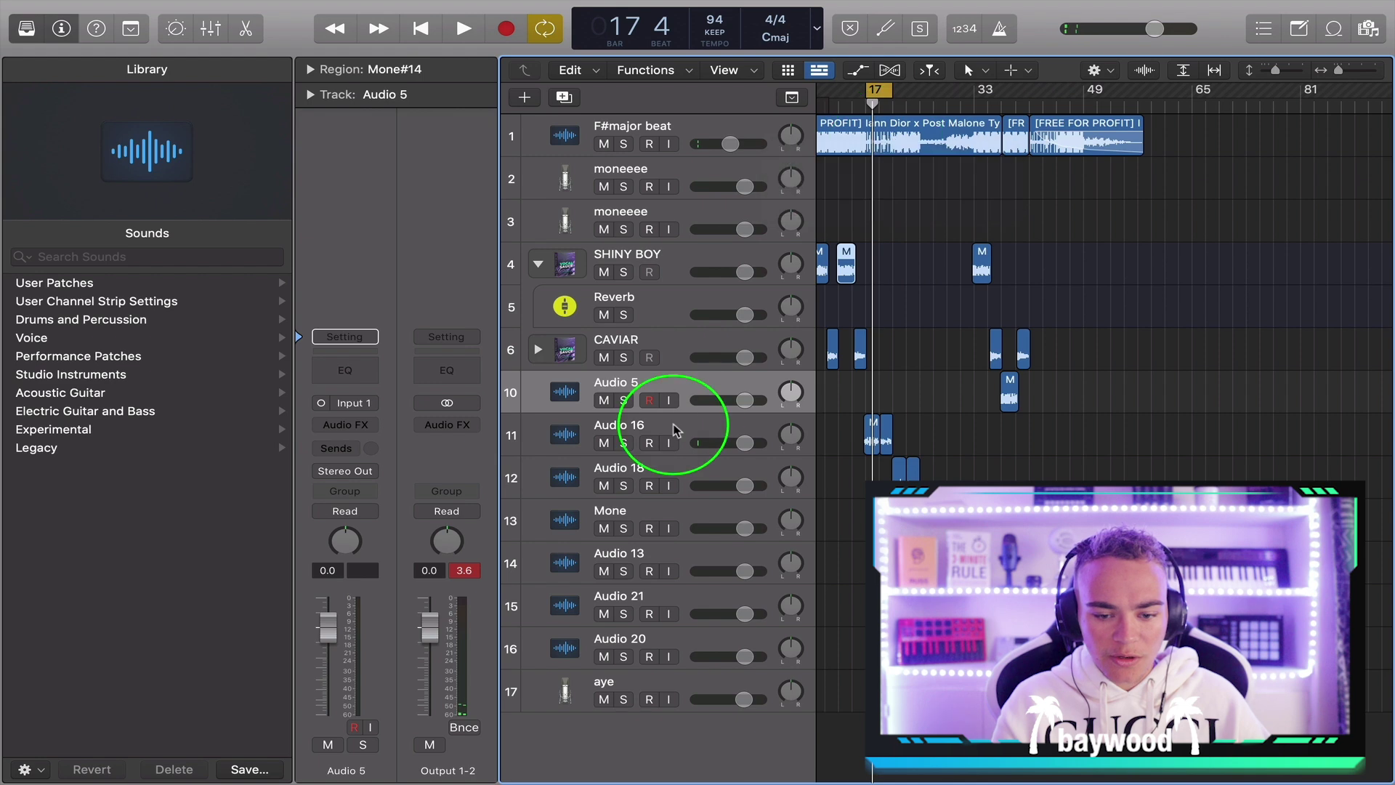
{"action": "left_click", "coordinate": [120, 284]}
{"action": "left_click", "coordinate": [120, 285]}
{"action": "scroll", "coordinate": [93, 450], "scroll_direction": "down", "scroll_amount": 10}
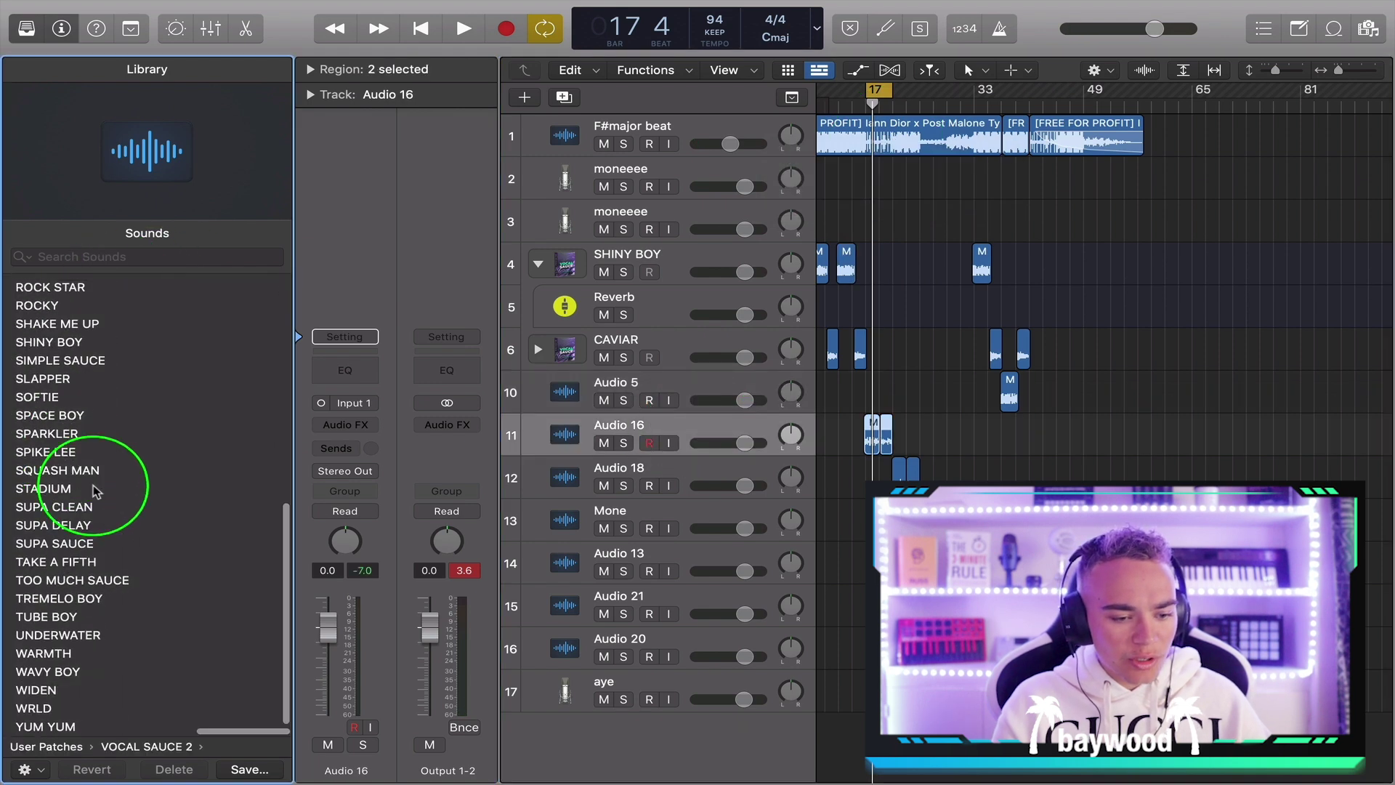
{"action": "left_click", "coordinate": [94, 488]}
{"action": "key", "text": "space"}
{"action": "key", "text": "z"}
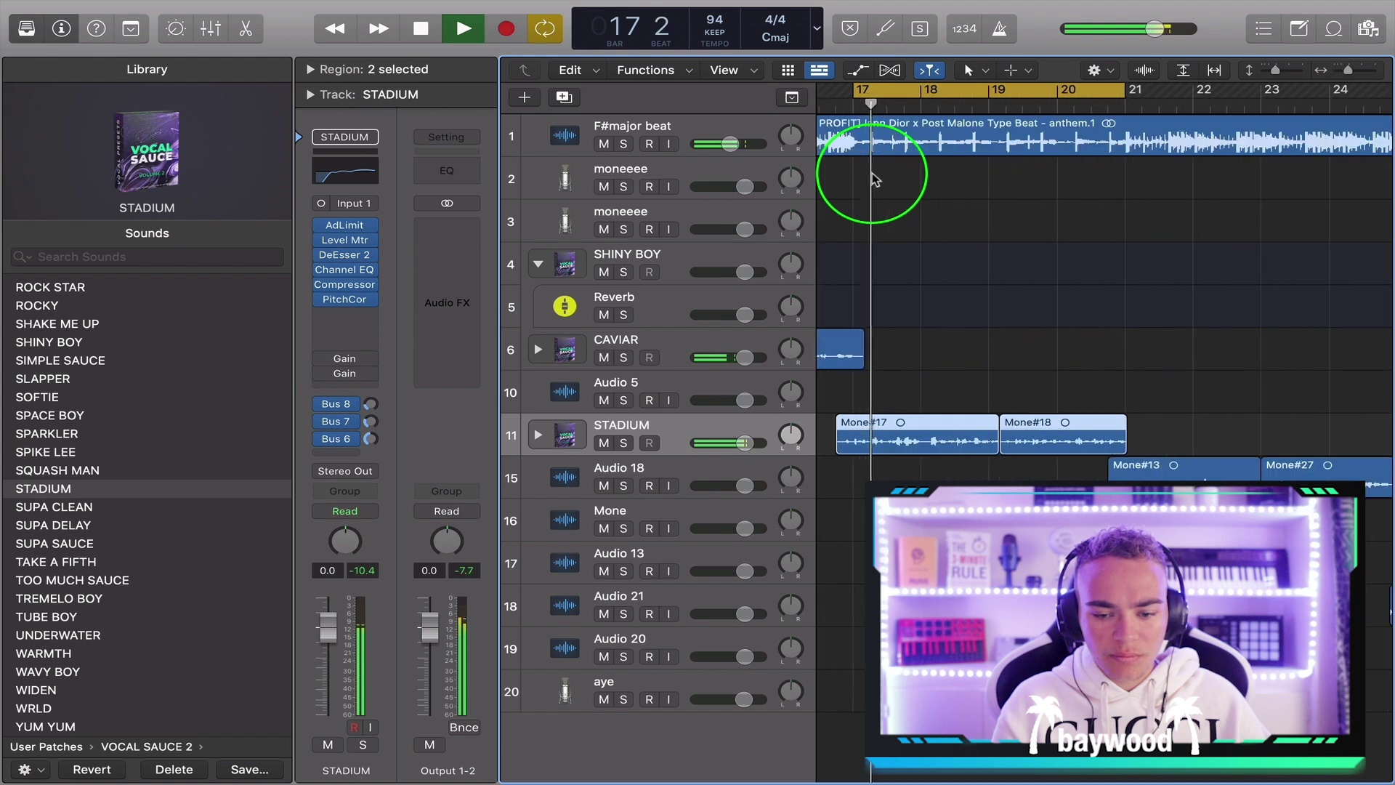
Audition SUPA CLEAN, SUPA SAUCE, TAKE A FIFTH, TOO MUCH SAUCE, TREMELO BOY and TUBE BOY on the vocal at bar 17
{"action": "left_click", "coordinate": [72, 507]}
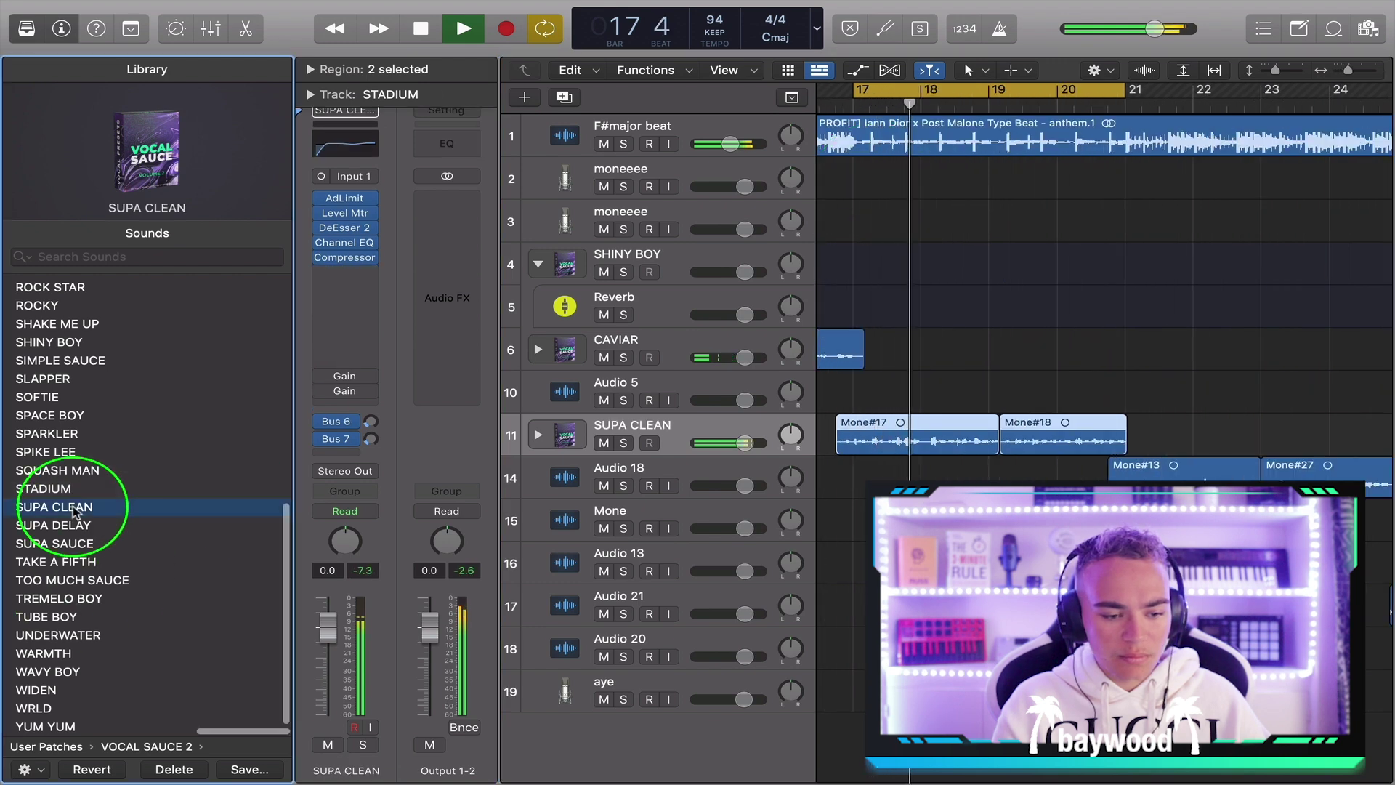
{"action": "left_click", "coordinate": [78, 545]}
{"action": "left_click", "coordinate": [78, 562]}
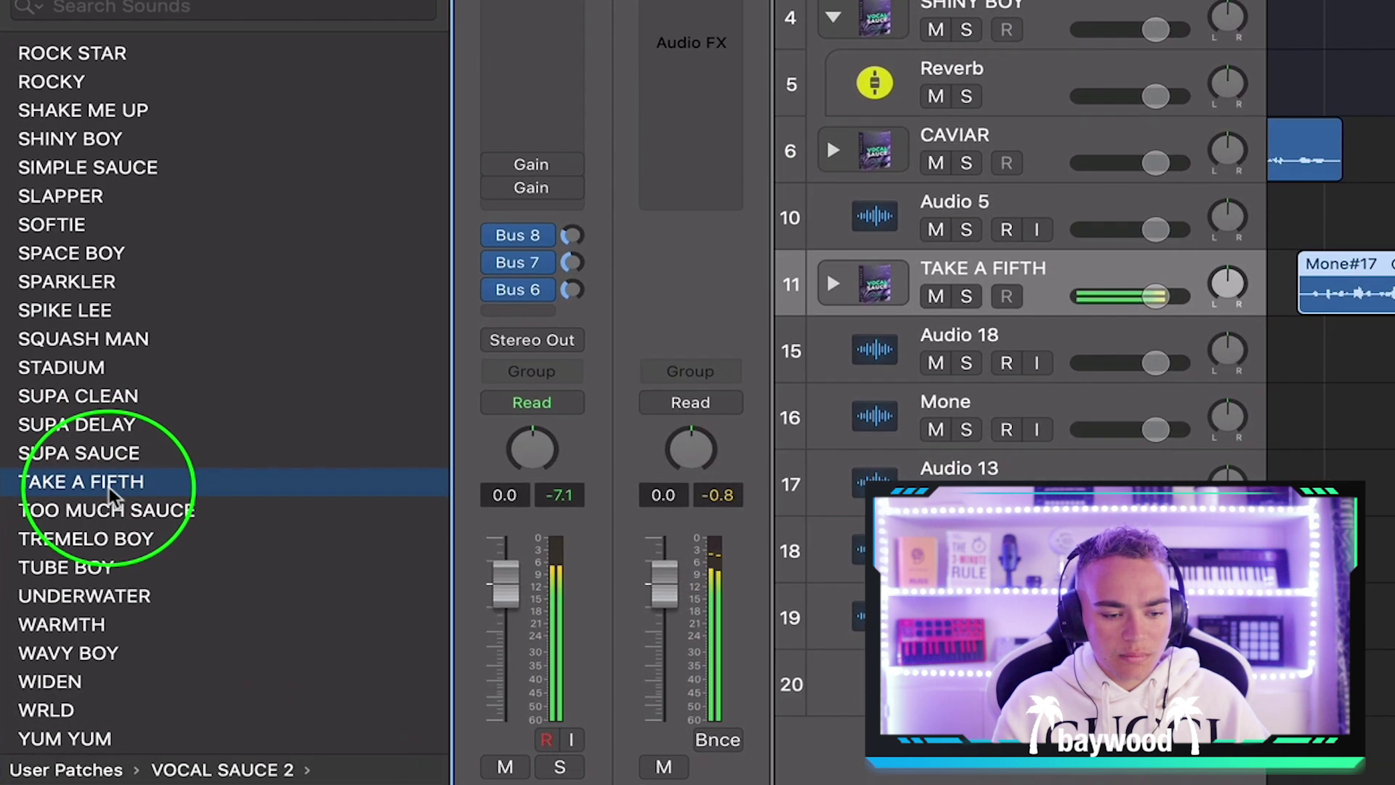
{"action": "left_click", "coordinate": [102, 528]}
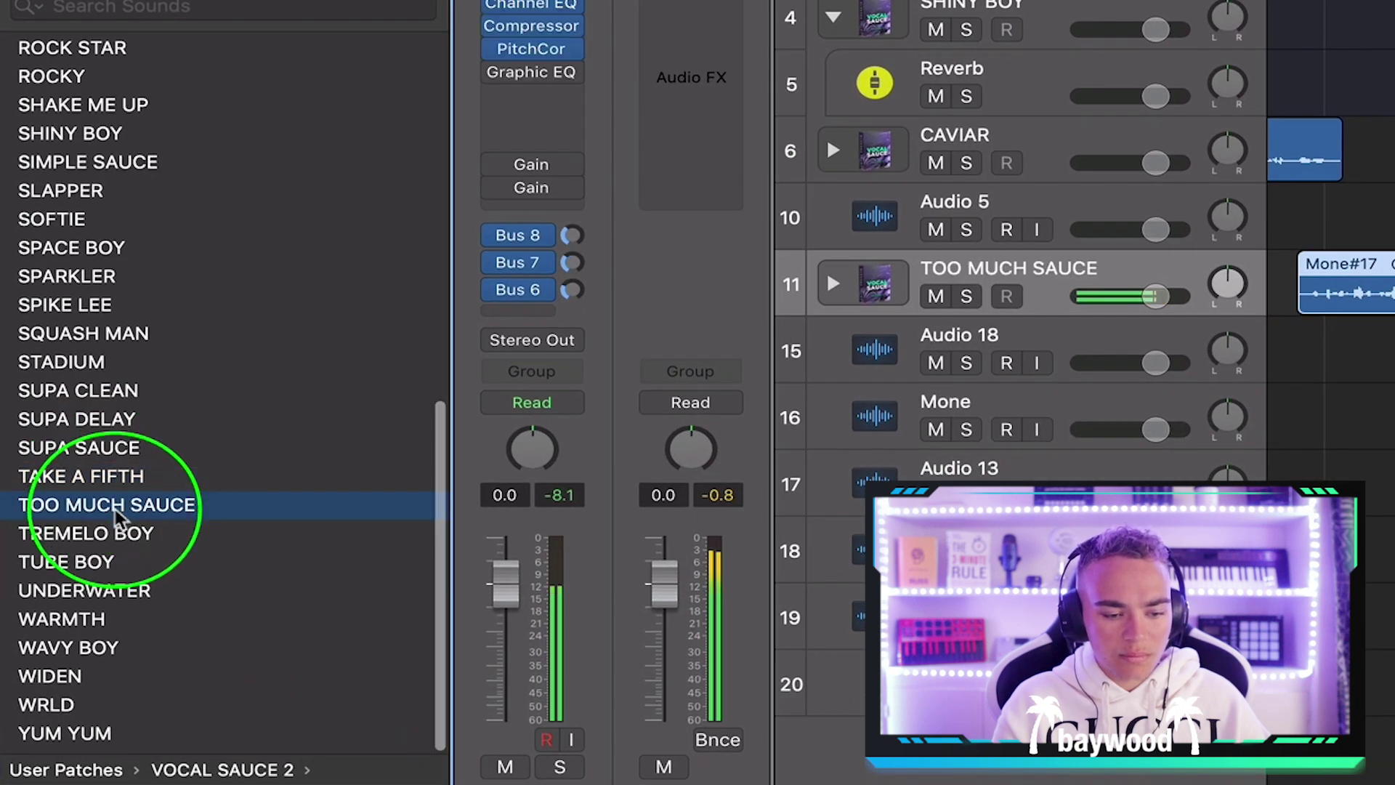
{"action": "left_click", "coordinate": [117, 542]}
{"action": "left_click", "coordinate": [116, 568]}
Audition the WARMTH, WAVY BOY, WIDEN, WRLD and YUM YUM presets on the same vocal
{"action": "left_click", "coordinate": [112, 621]}
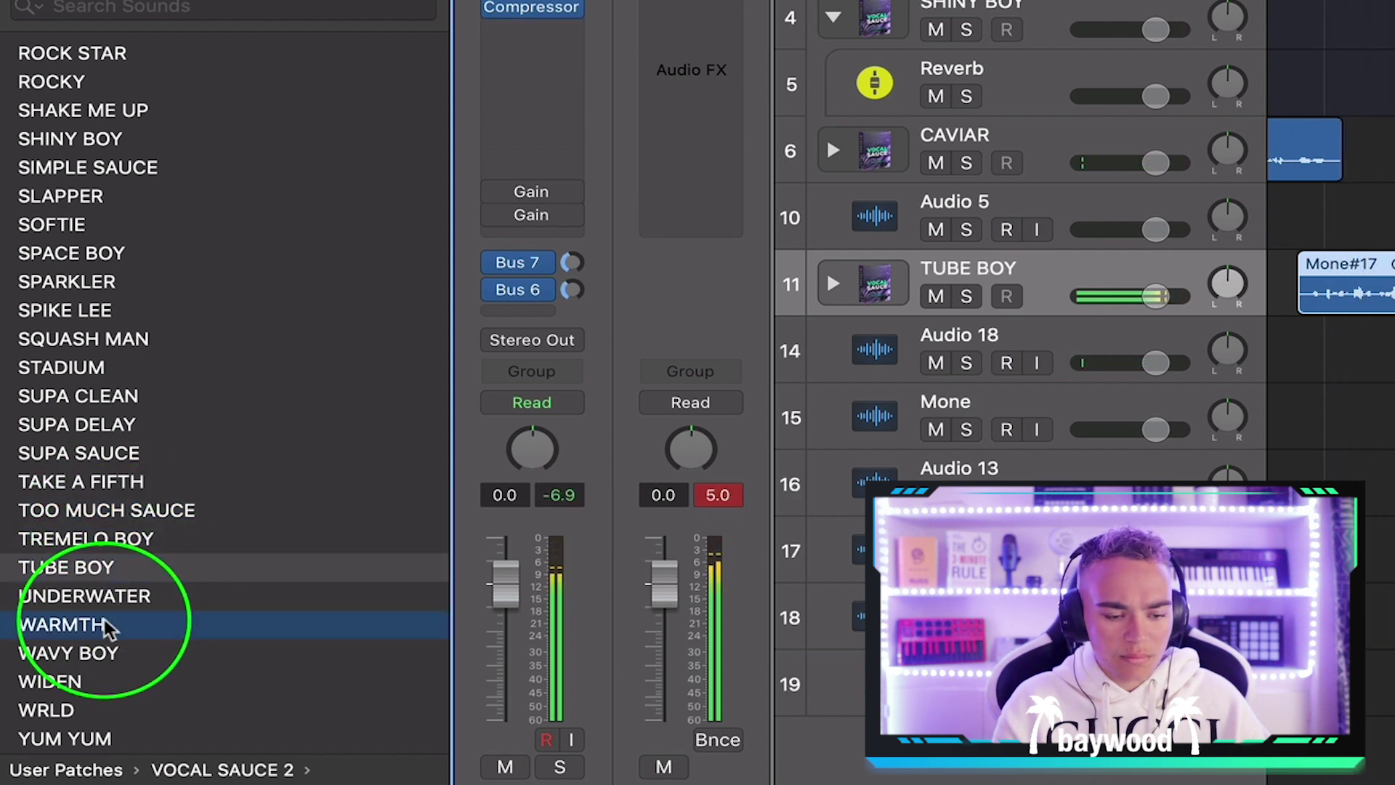
{"action": "left_click", "coordinate": [107, 656]}
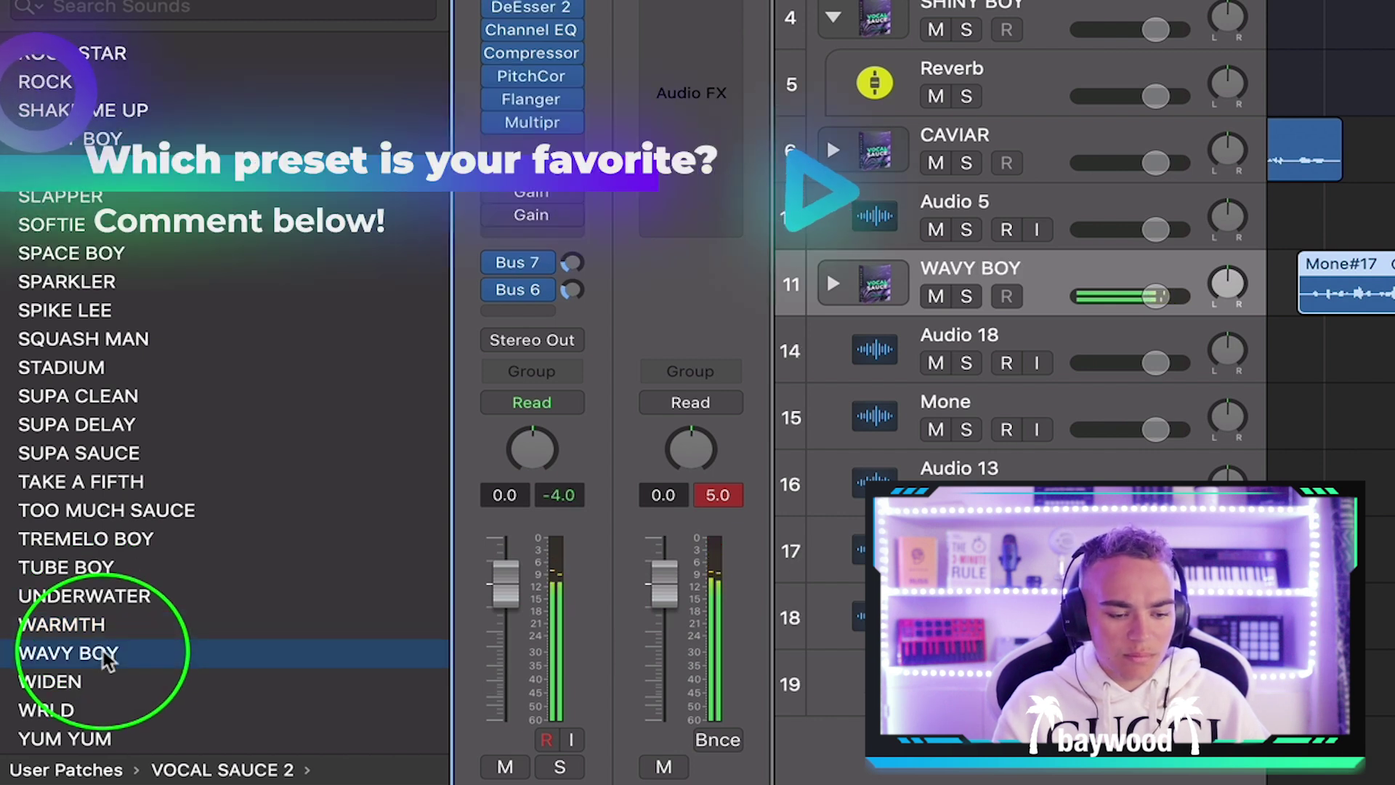
{"action": "left_click", "coordinate": [102, 680]}
{"action": "left_click", "coordinate": [98, 711]}
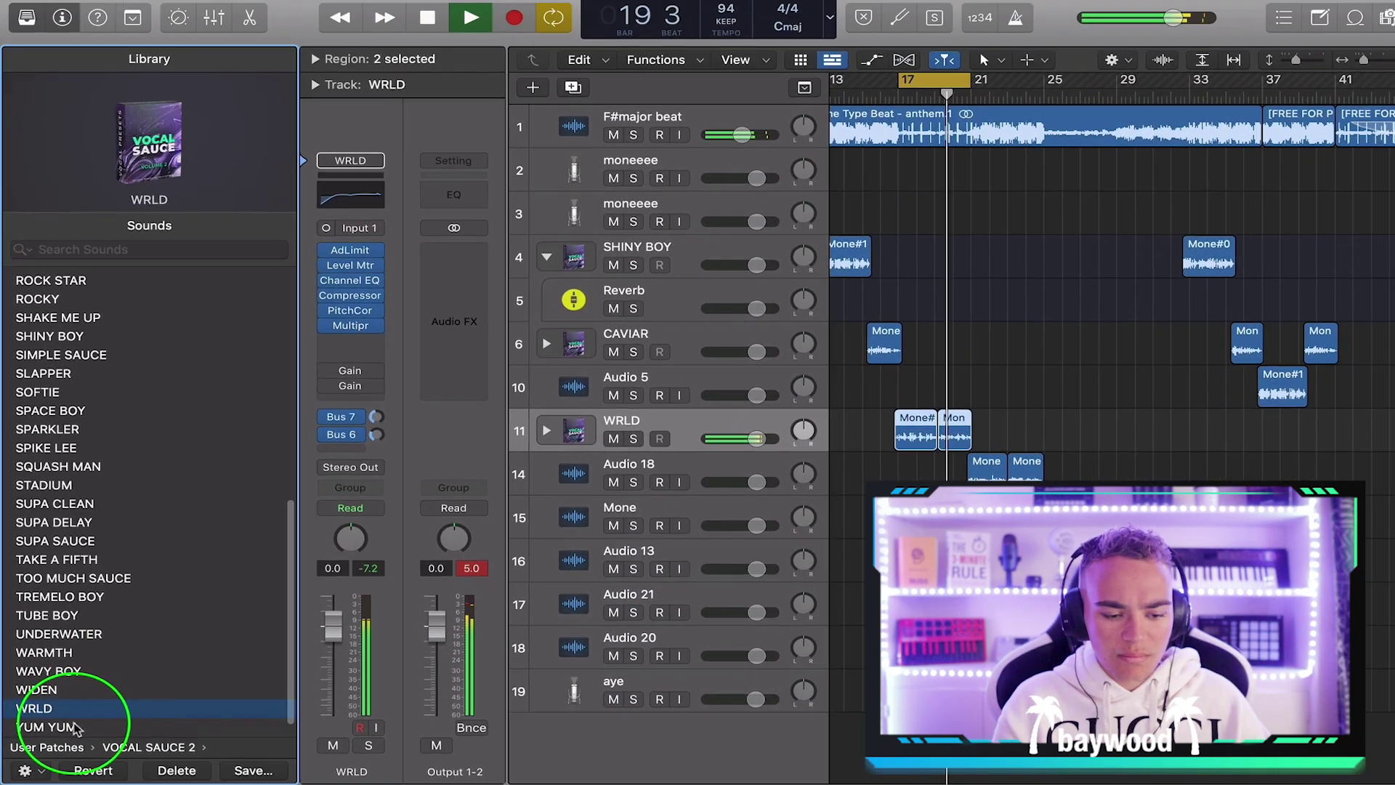
{"action": "left_click", "coordinate": [113, 735]}
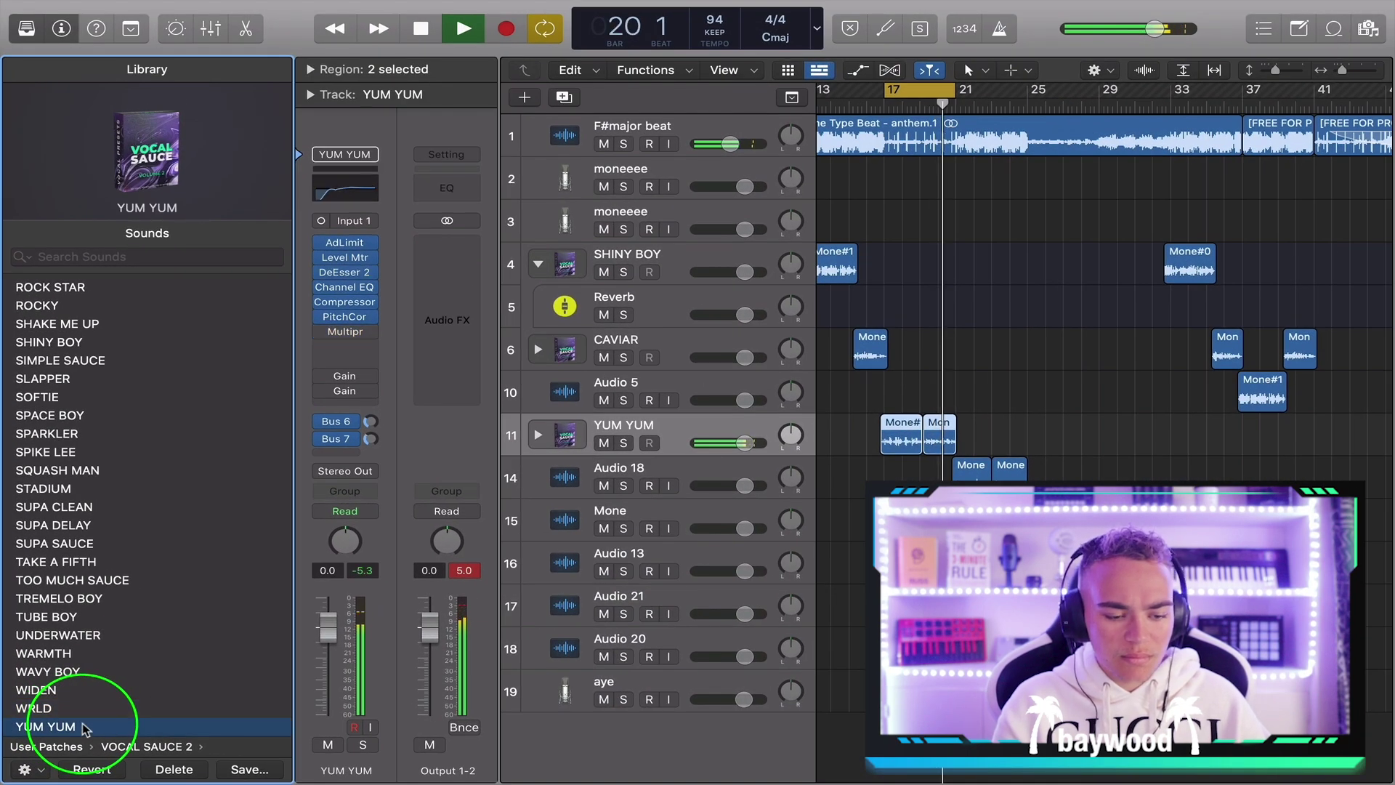
Audition the POP STAR, MASSIVE and ETHERAL presets on the looping vocal at bar 17
{"action": "scroll", "coordinate": [114, 462], "scroll_direction": "up", "scroll_amount": 5}
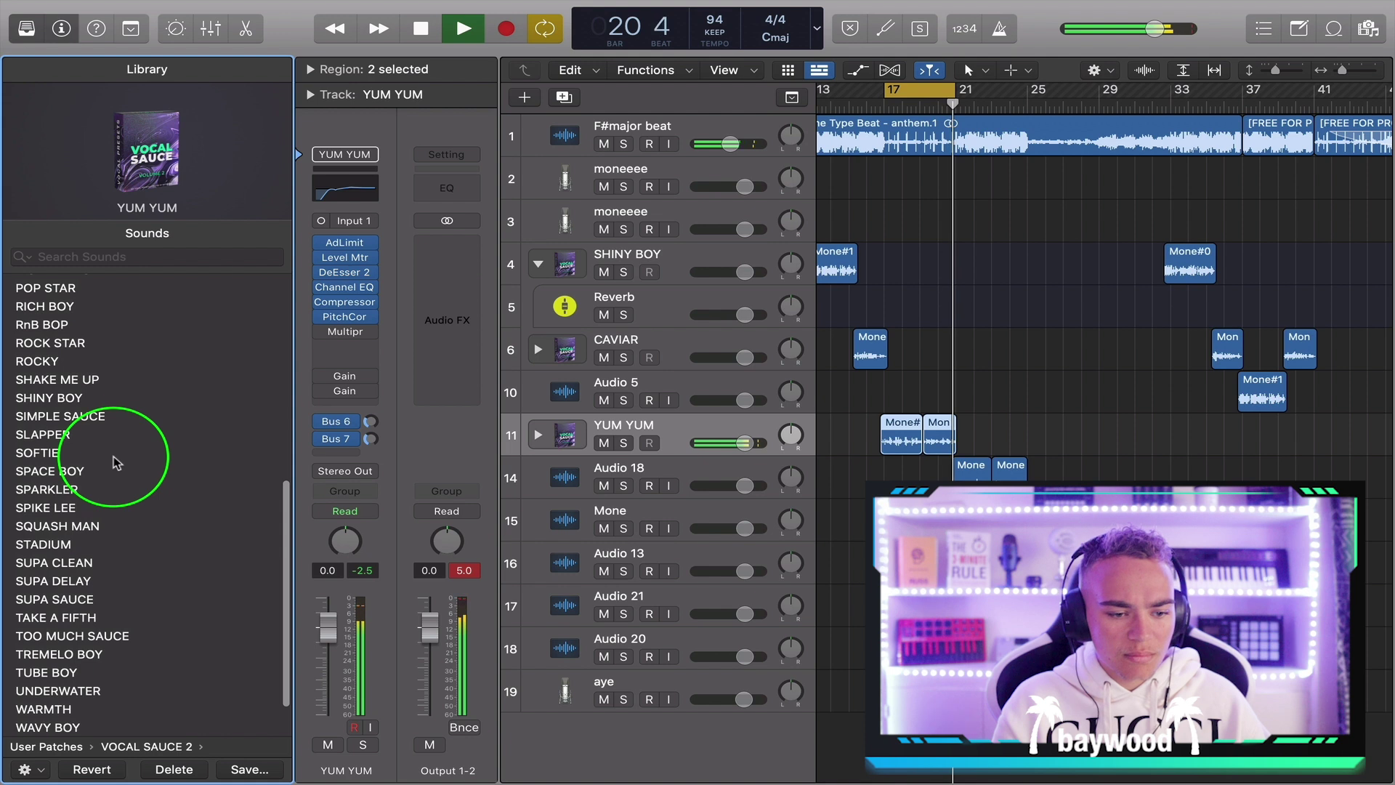
{"action": "left_click", "coordinate": [76, 331]}
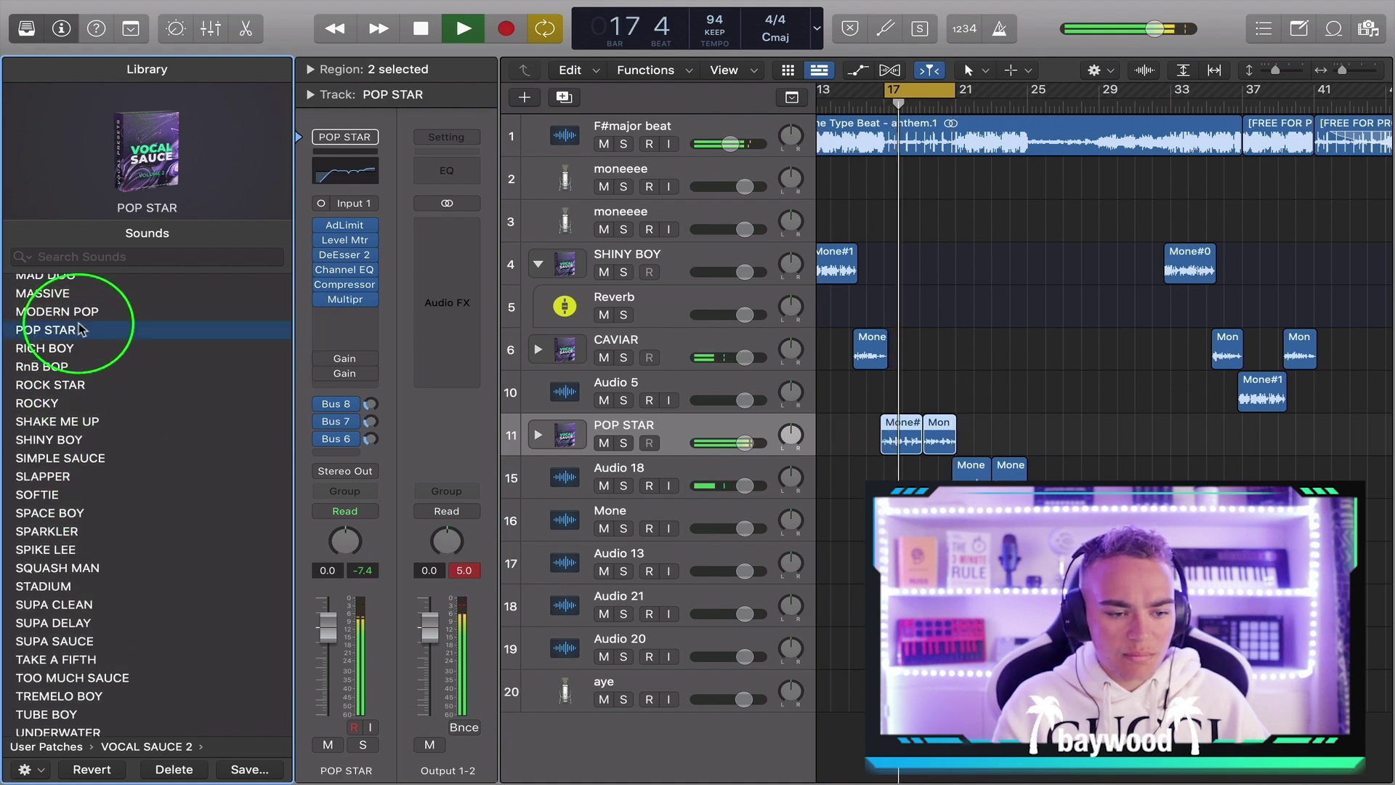
{"action": "left_click", "coordinate": [72, 293]}
{"action": "scroll", "coordinate": [85, 298], "scroll_direction": "up", "scroll_amount": 5}
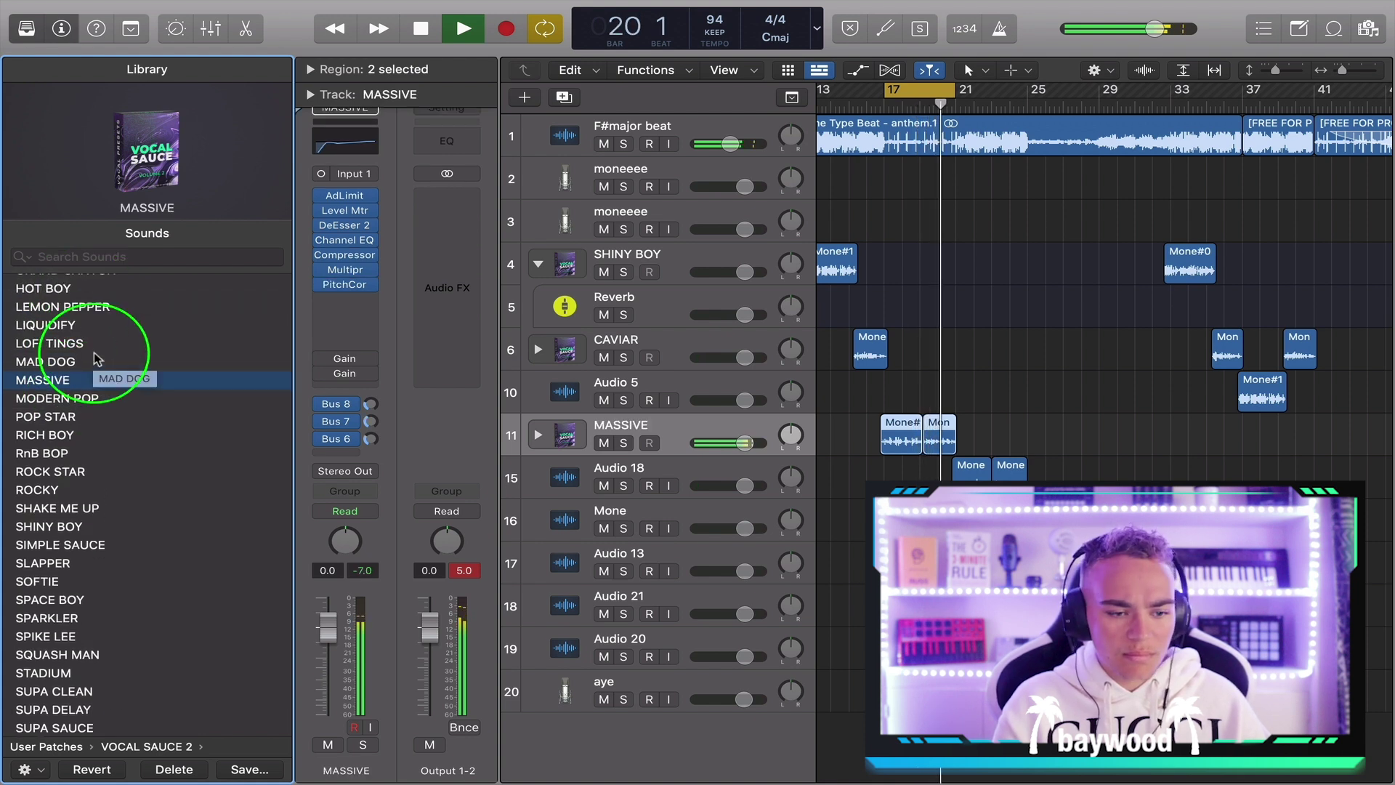
{"action": "scroll", "coordinate": [76, 341], "scroll_direction": "up", "scroll_amount": 7}
{"action": "left_click", "coordinate": [75, 354]}
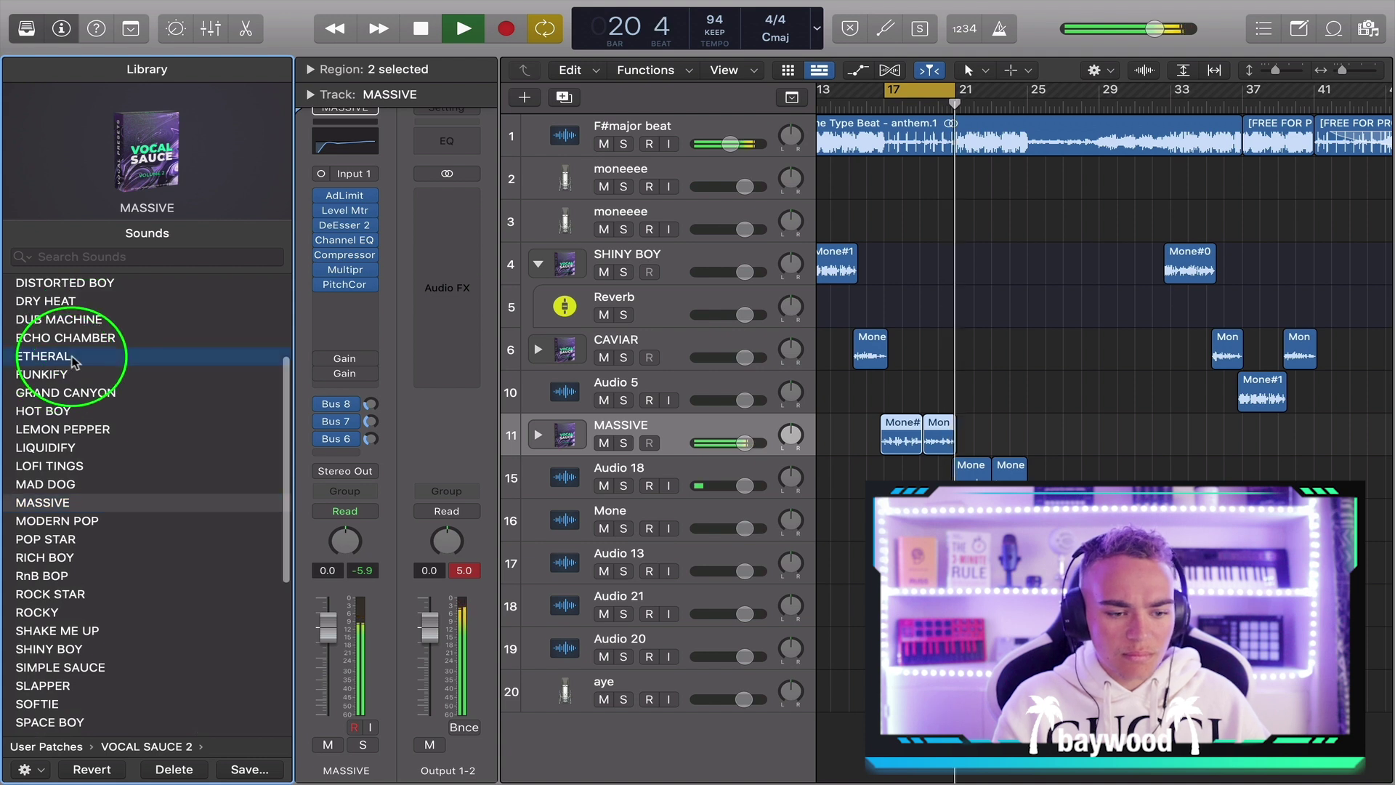
Load the ARC ANGEL preset on the bar 17 vocal track and lower the volume of its DELAY subtrack
{"action": "scroll", "coordinate": [73, 361], "scroll_direction": "up", "scroll_amount": 9}
{"action": "left_click", "coordinate": [53, 302]}
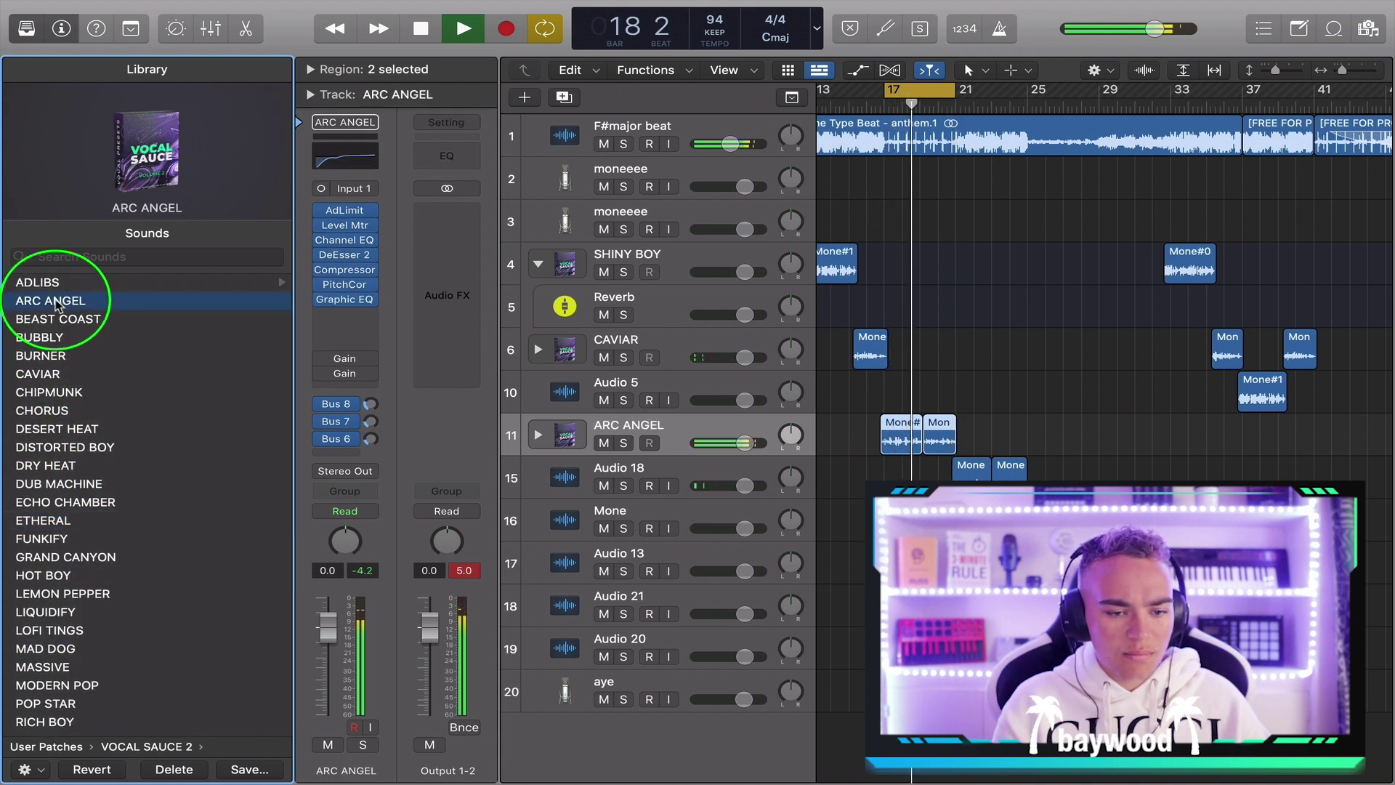
{"action": "left_click", "coordinate": [538, 435]}
{"action": "left_click_drag", "start_coordinate": [745, 487], "coordinate": [721, 486]}
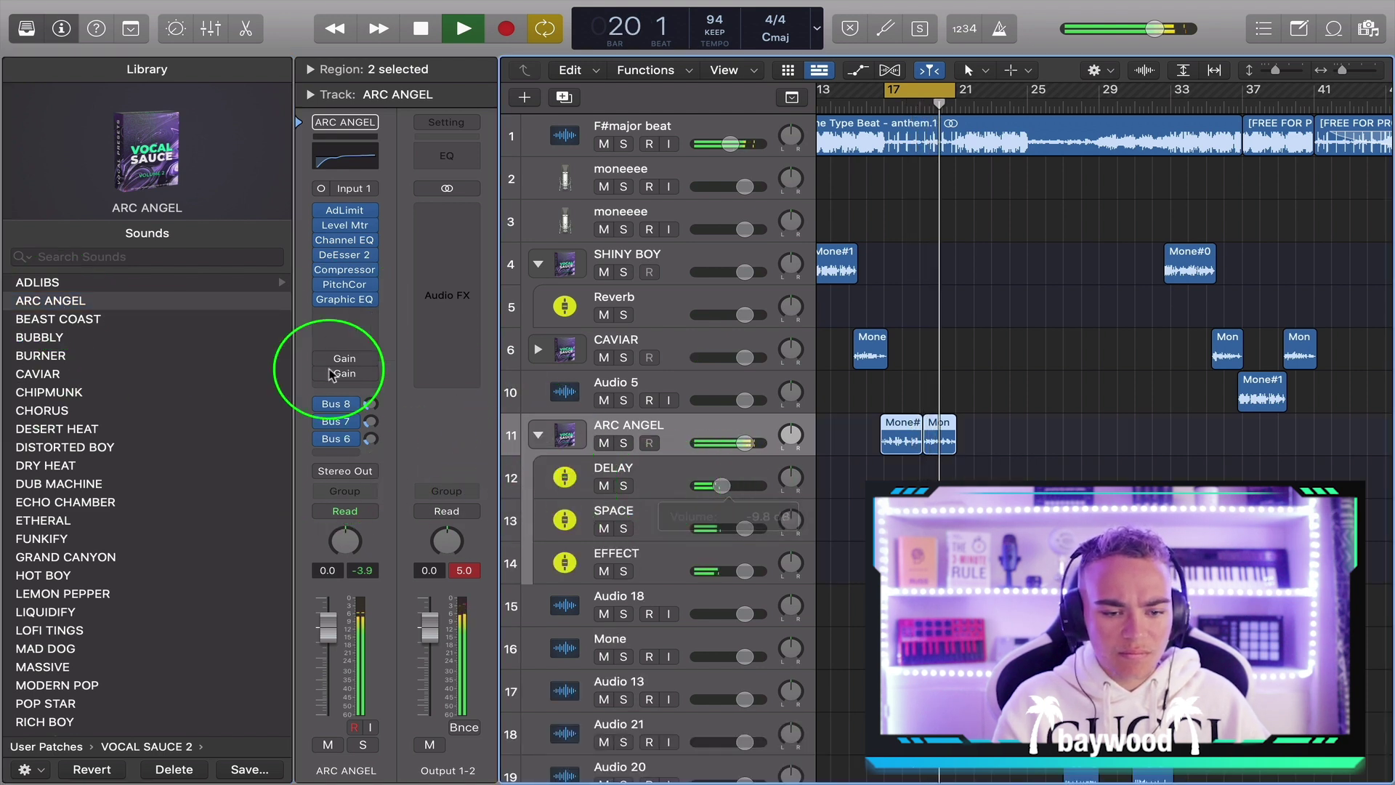
Set Pitch Correction on the ARC ANGEL track to major scale with root F#, check the settings during playback, and close the plug-in window
{"action": "left_click", "coordinate": [344, 284]}
{"action": "left_click", "coordinate": [708, 324]}
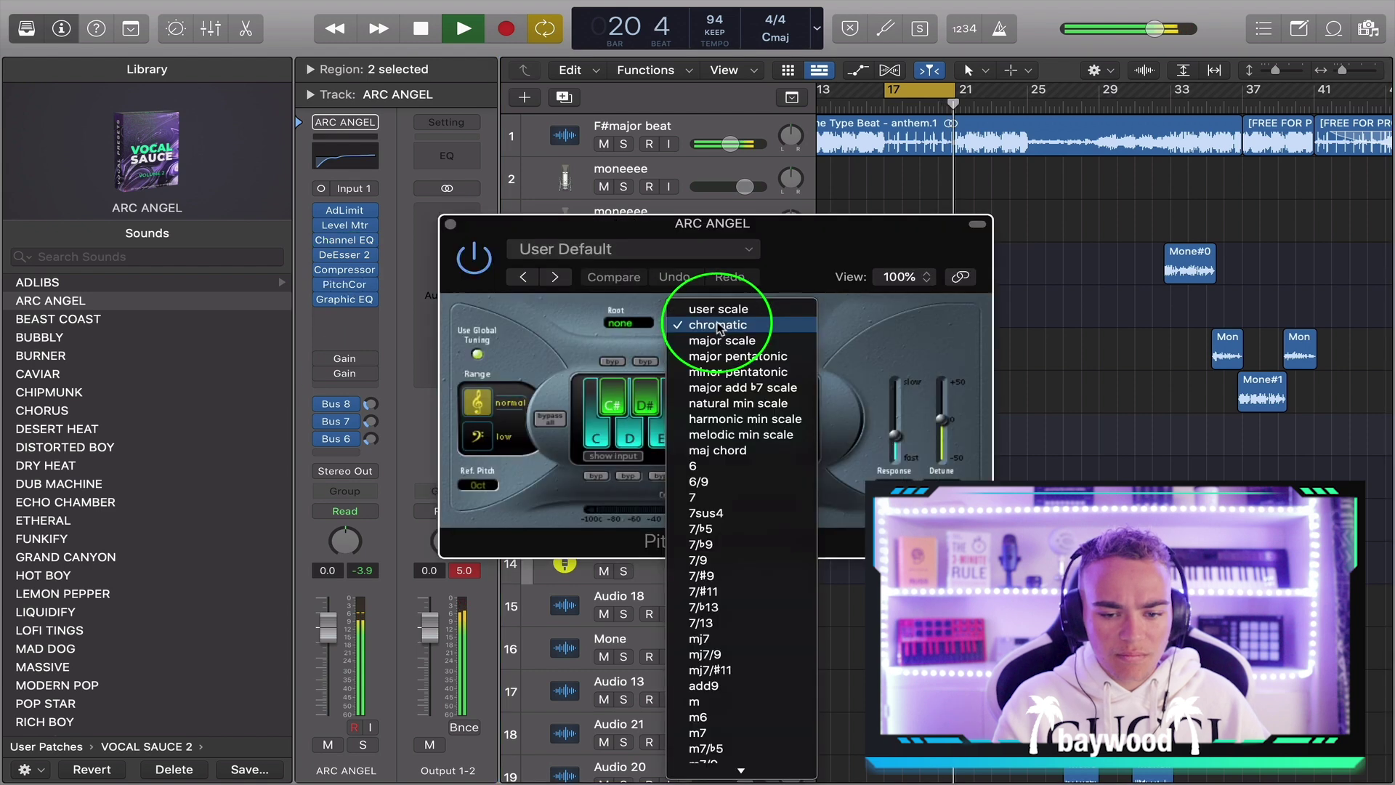
{"action": "left_click", "coordinate": [703, 340]}
{"action": "left_click", "coordinate": [620, 323]}
{"action": "left_click", "coordinate": [625, 432]}
{"action": "left_click", "coordinate": [450, 225]}
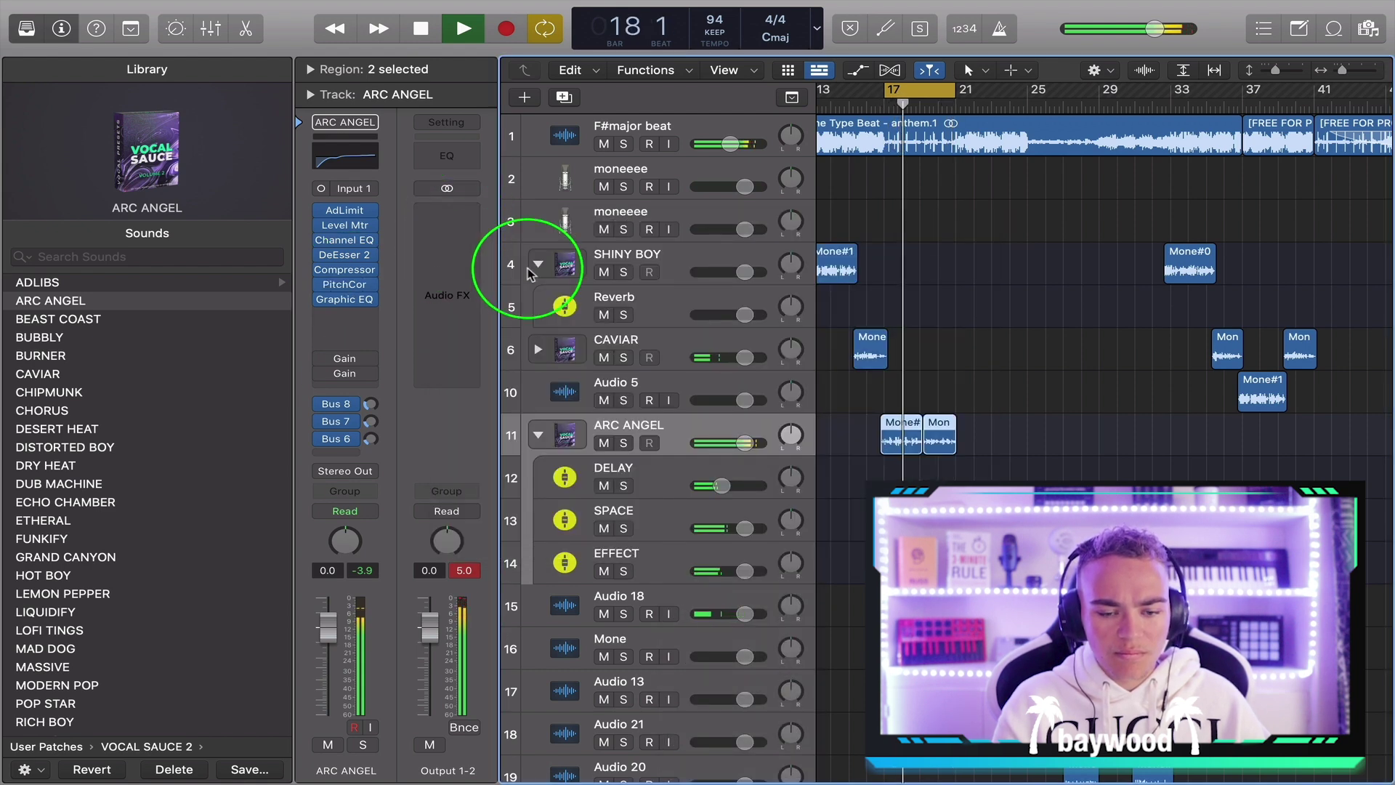
{"action": "left_click", "coordinate": [344, 284]}
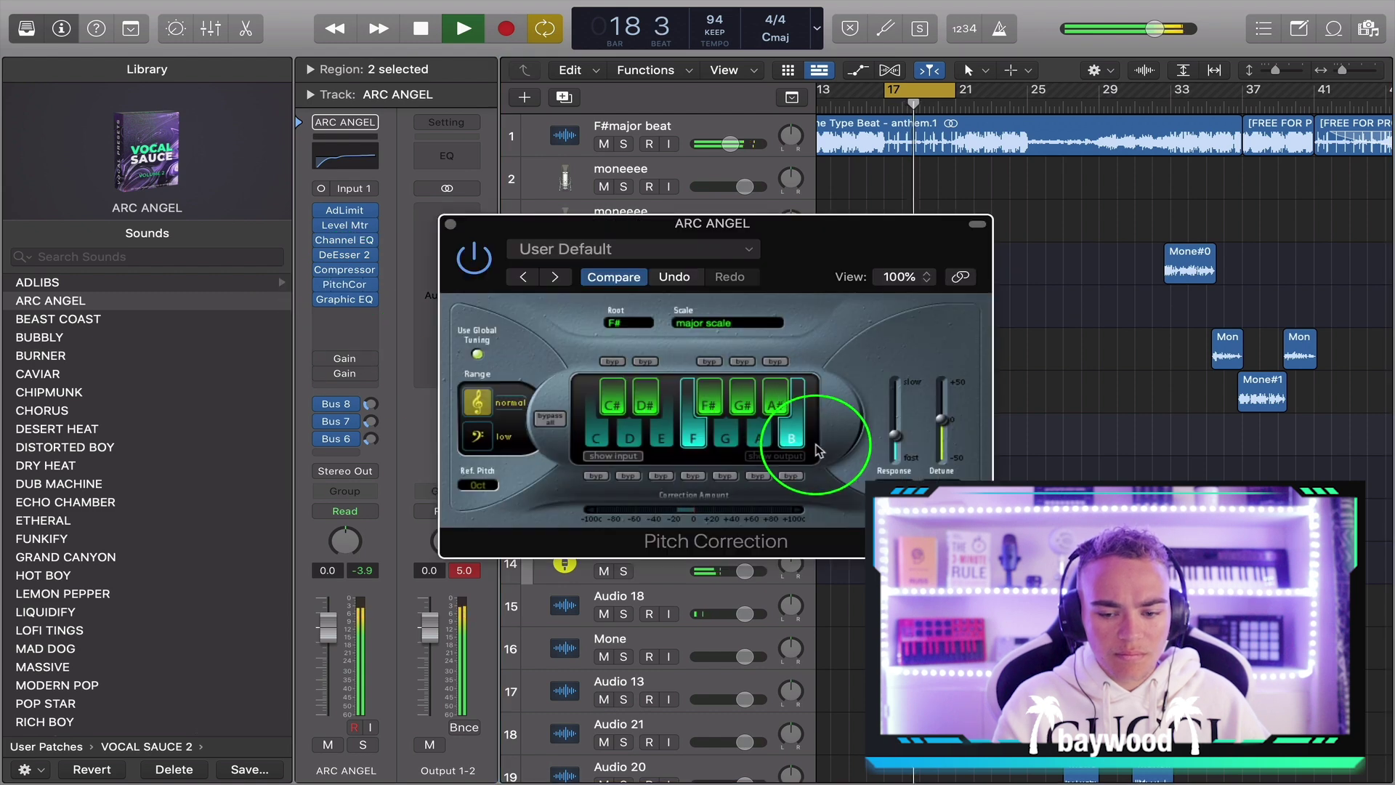
{"action": "left_click", "coordinate": [450, 226]}
Move the cycle range to bars 21 to 25, over the Audio 18 vocal
{"action": "left_click_drag", "start_coordinate": [951, 91], "coordinate": [1133, 91]}
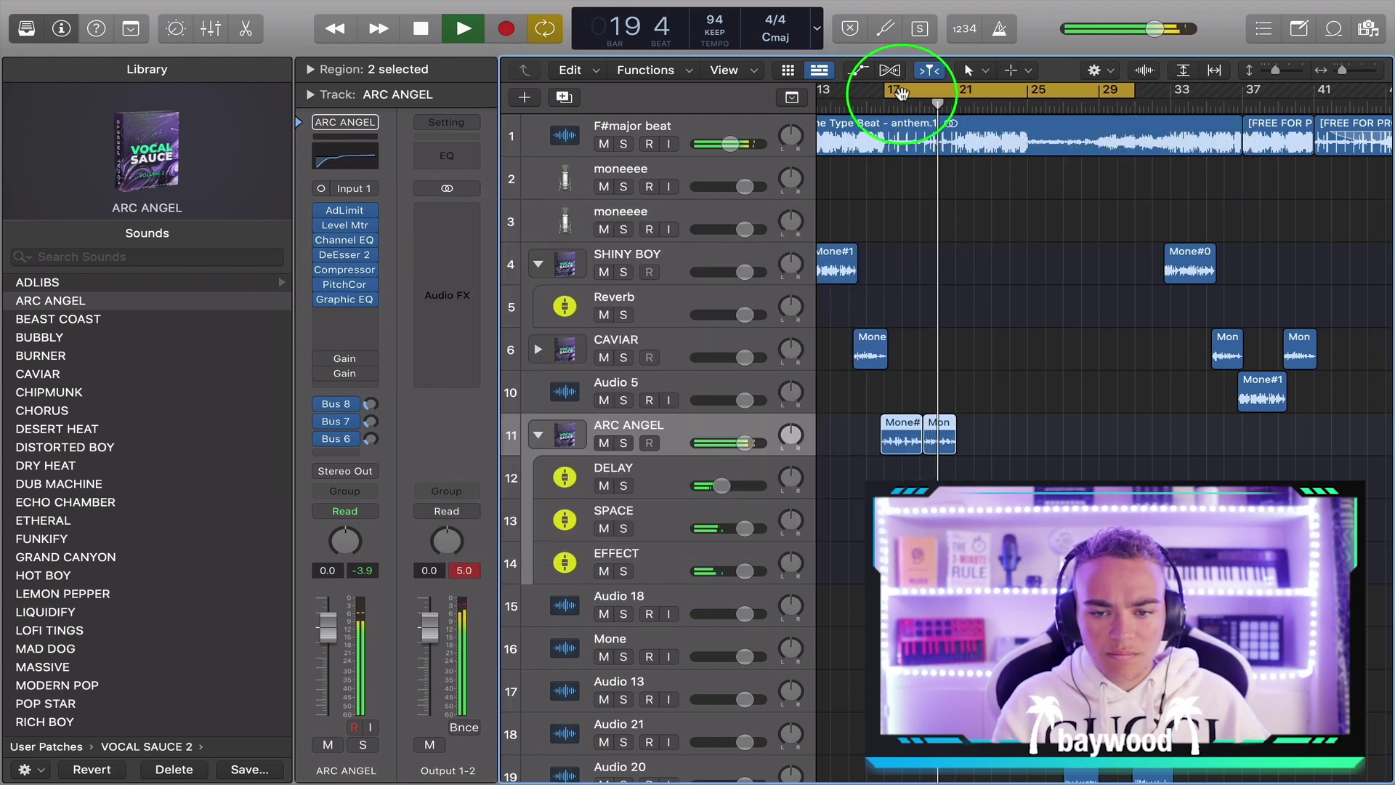
{"action": "left_click_drag", "start_coordinate": [884, 93], "coordinate": [954, 93]}
{"action": "left_click_drag", "start_coordinate": [1133, 88], "coordinate": [1020, 144]}
Load the CHORUS preset from VOCAL SAUCE 2 on the Audio 18 track during playback
{"action": "left_click", "coordinate": [712, 600]}
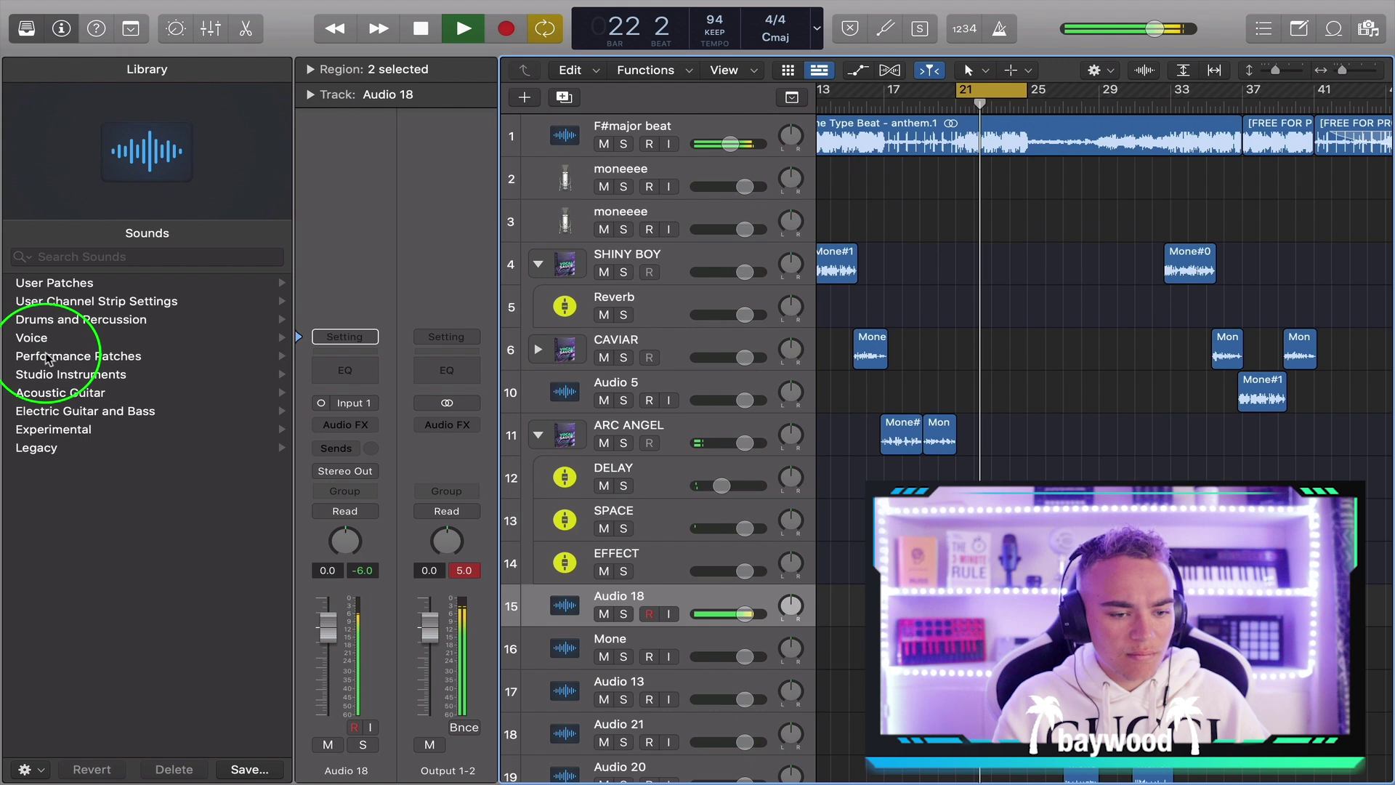
{"action": "left_click", "coordinate": [54, 282]}
{"action": "left_click", "coordinate": [54, 283]}
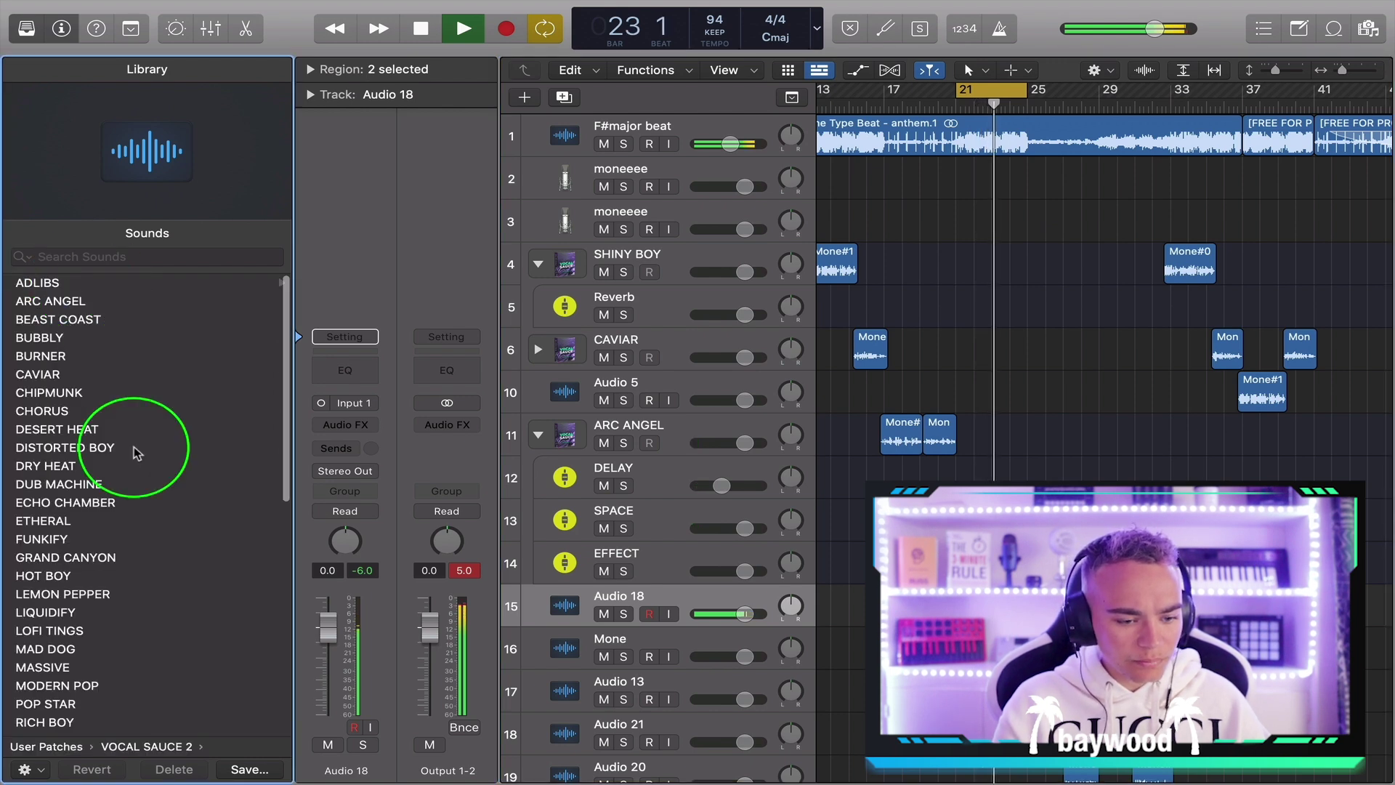
{"action": "left_click", "coordinate": [66, 410]}
{"action": "scroll", "coordinate": [69, 508], "scroll_direction": "down", "scroll_amount": 3}
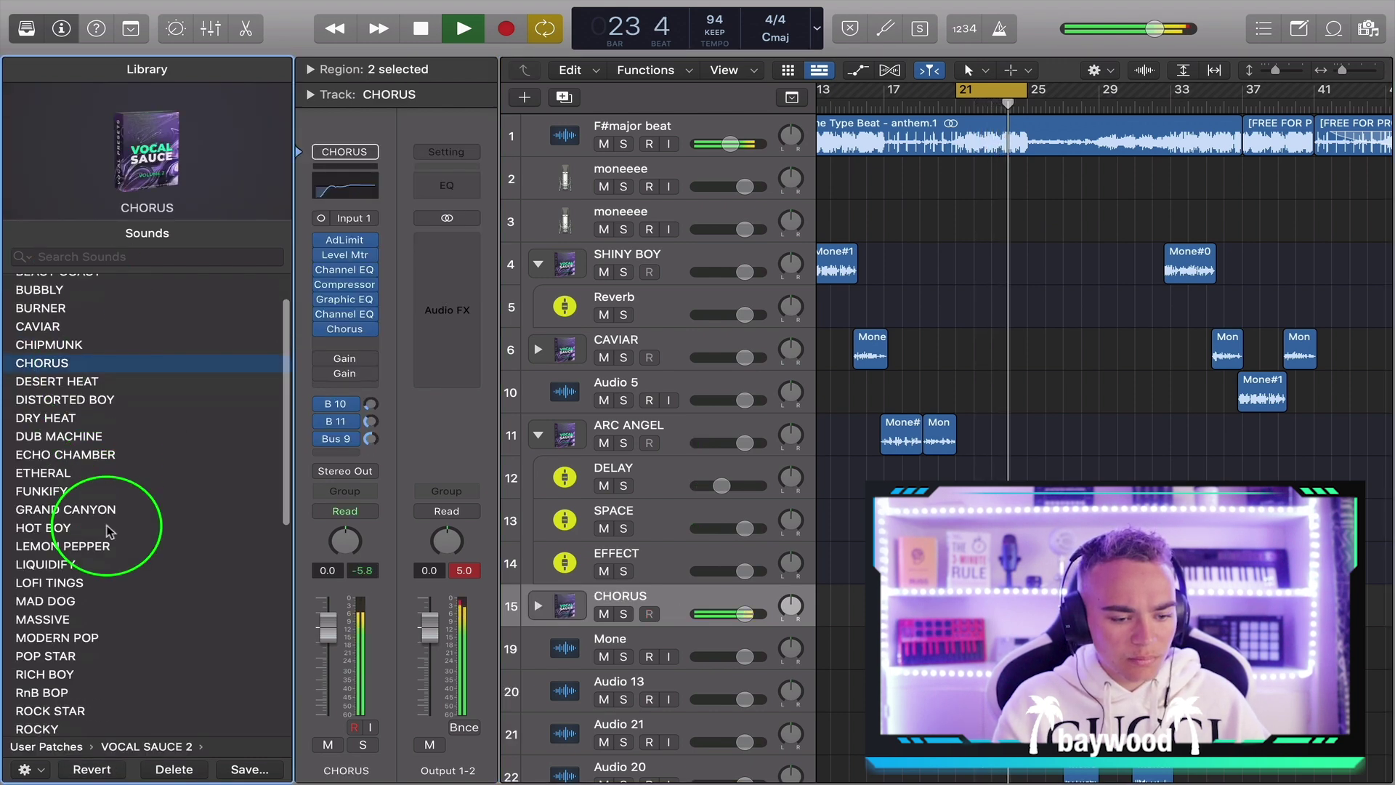
Replace the CHORUS preset with LIQUIDIFY and lower the track's Bus 11 delay send to about -20.6 dB
{"action": "left_click", "coordinate": [80, 523]}
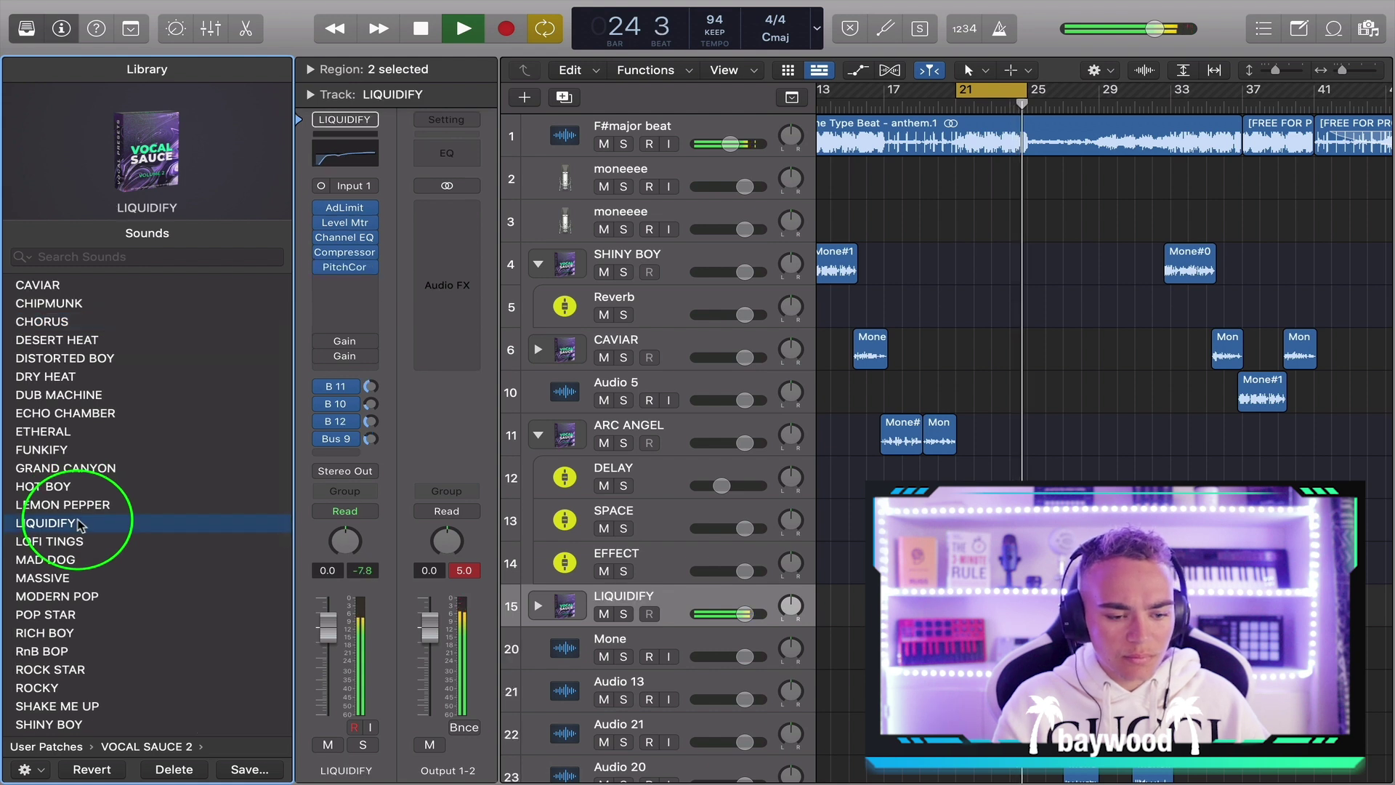
{"action": "scroll", "coordinate": [80, 525], "scroll_direction": "down", "scroll_amount": 2}
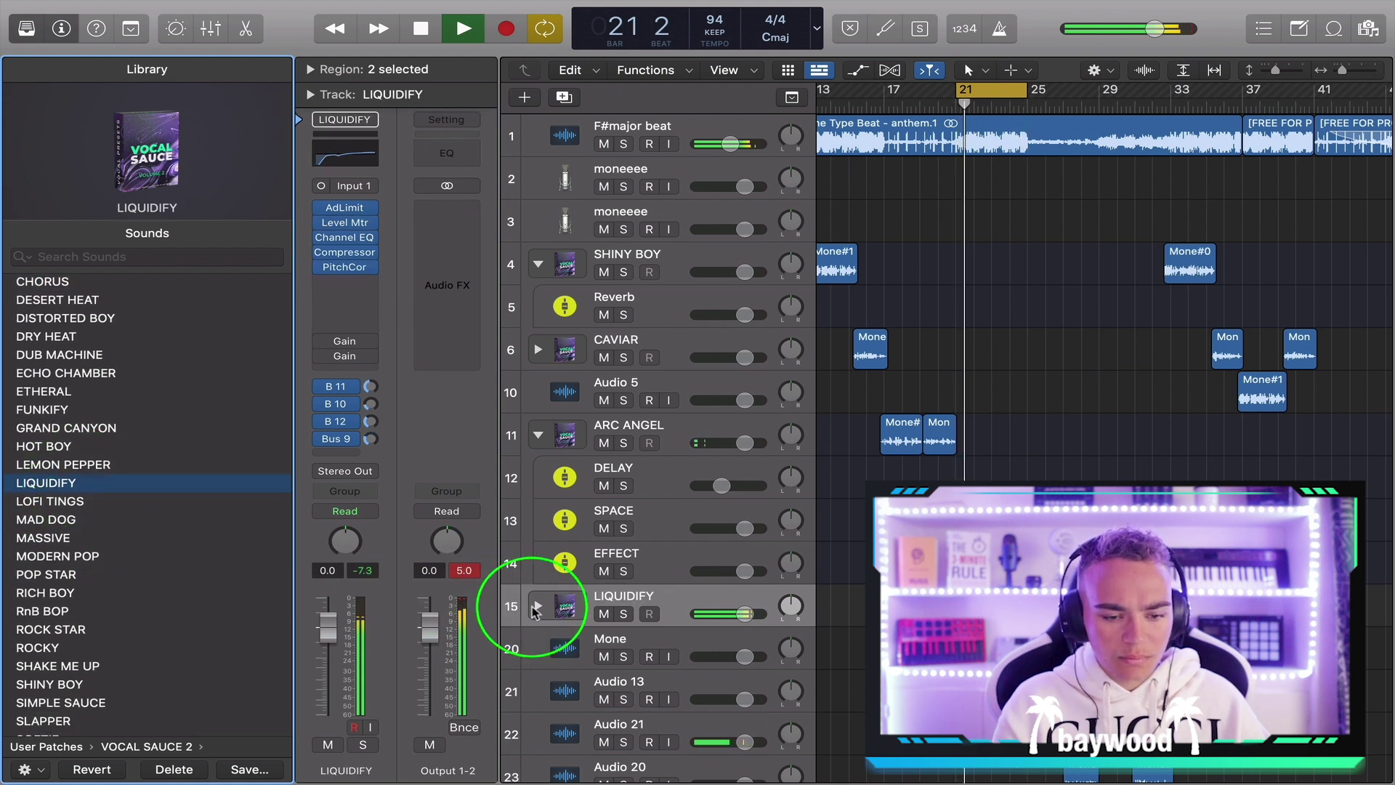
{"action": "left_click_drag", "start_coordinate": [370, 387], "coordinate": [369, 412]}
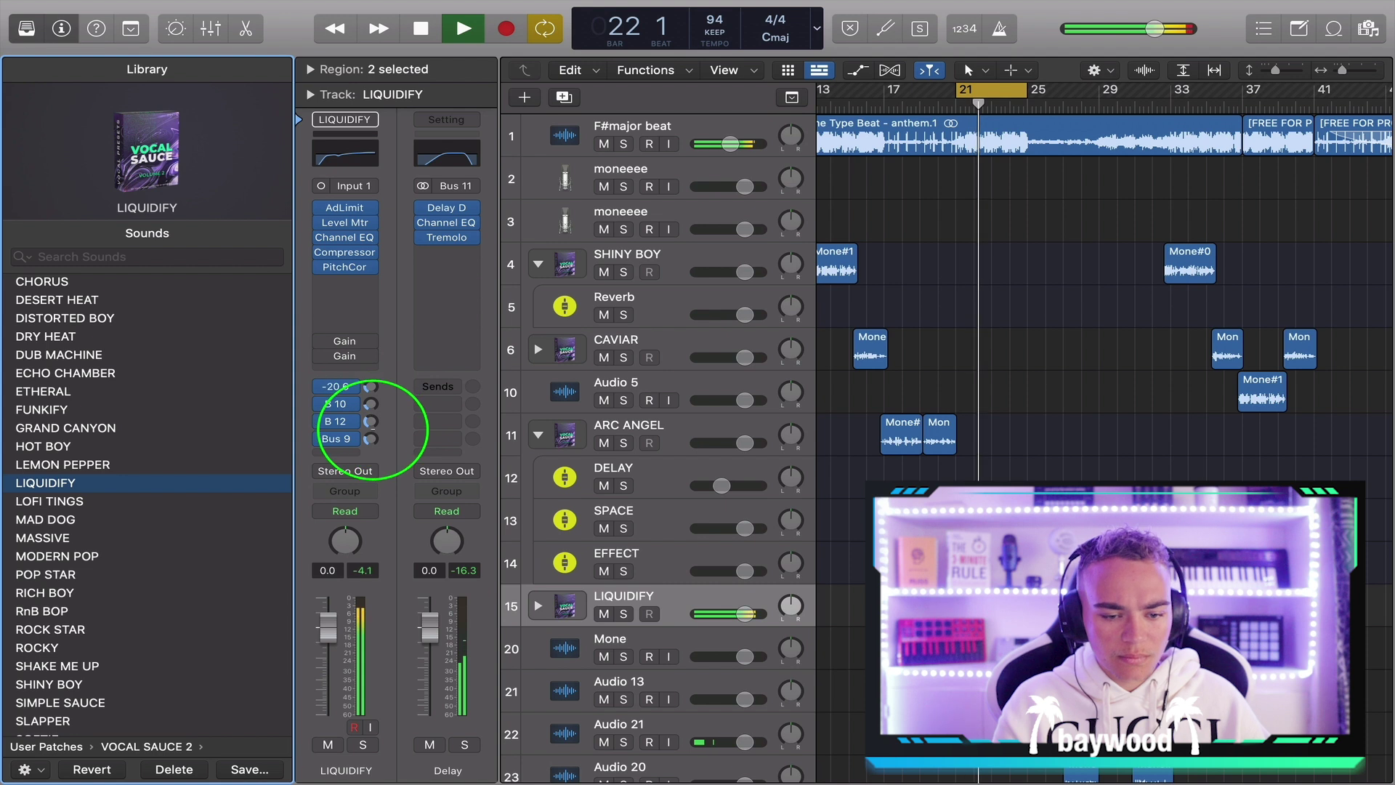
Lower LIQUIDIFY's Bus 9 send to about -23.6 dB and move the cycle range to bars 25 to about 38
{"action": "left_click_drag", "start_coordinate": [370, 423], "coordinate": [372, 462]}
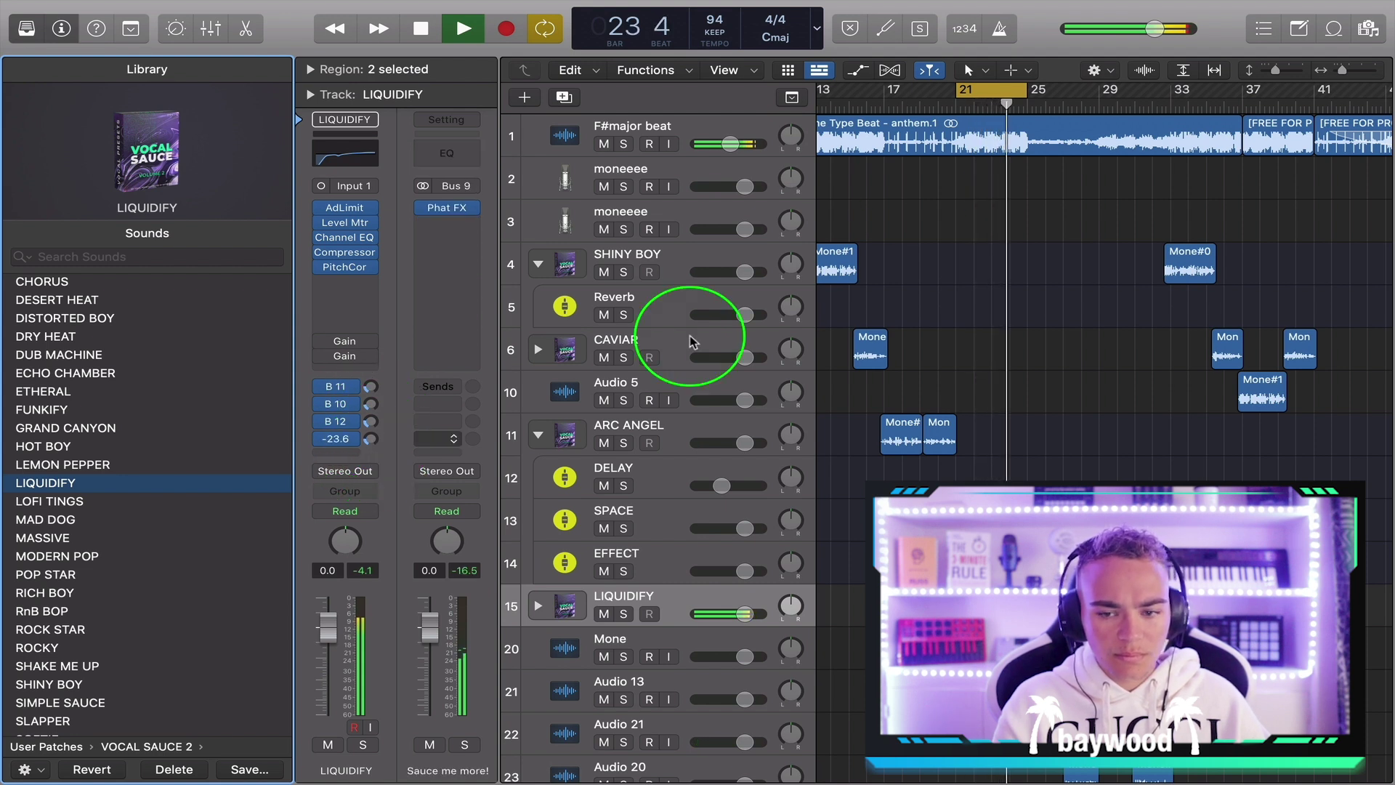
{"action": "left_click_drag", "start_coordinate": [1020, 97], "coordinate": [1261, 99]}
{"action": "scroll", "coordinate": [1105, 320], "scroll_direction": "down", "scroll_amount": 3}
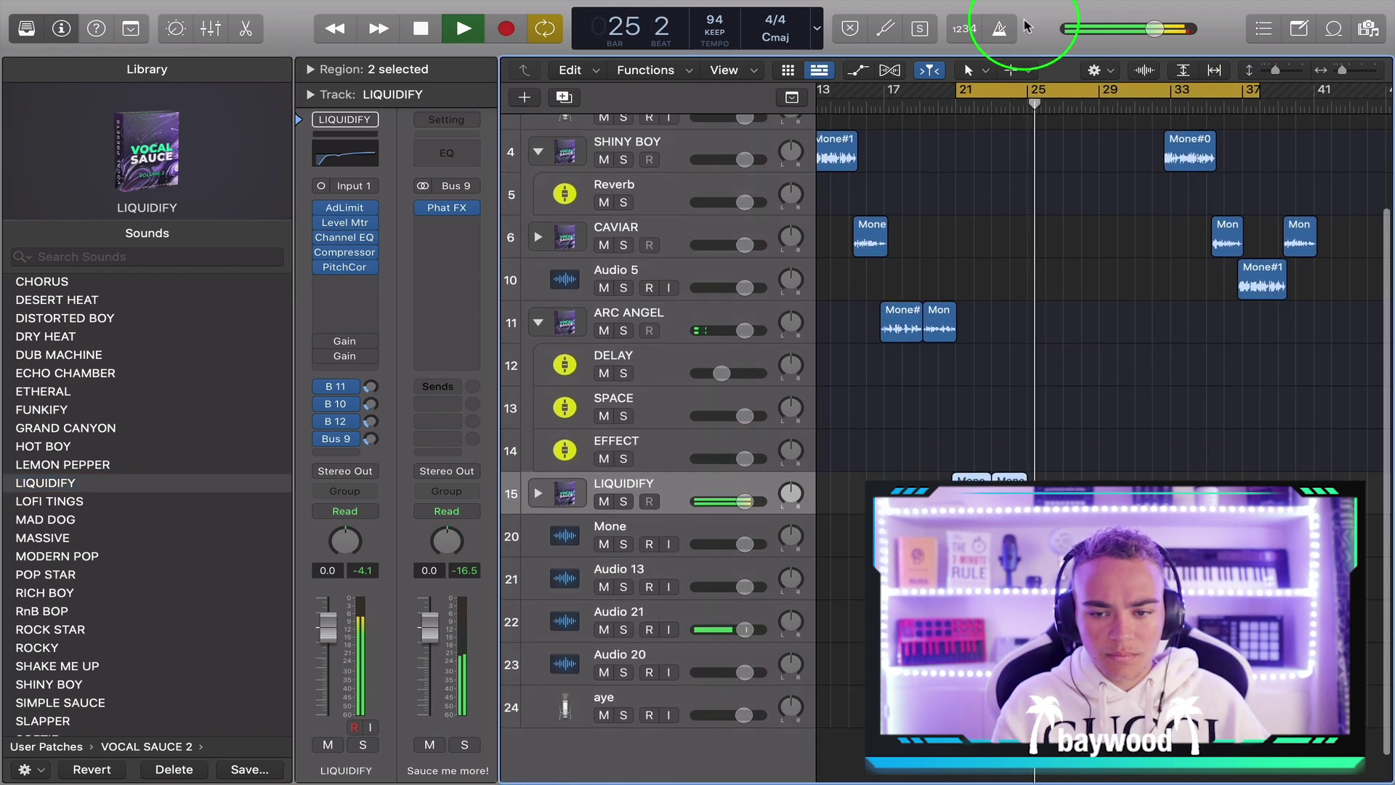
{"action": "left_click_drag", "start_coordinate": [953, 91], "coordinate": [1030, 91]}
{"action": "scroll", "coordinate": [988, 378], "scroll_direction": "down", "scroll_amount": 1}
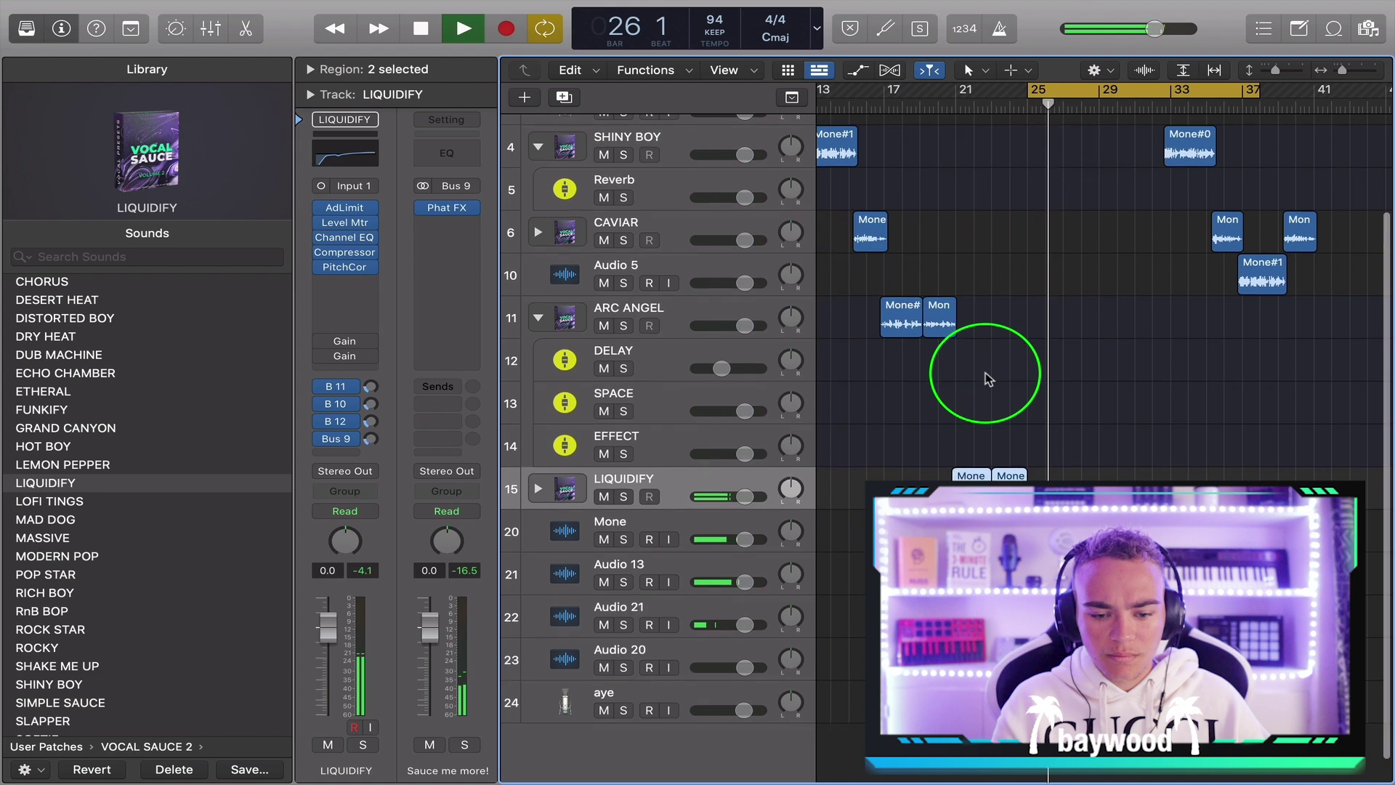
Load the BACK N FORTH preset from VOCAL SAUCE 2 ADLIBS on track 20 and play from bar 25
{"action": "left_click", "coordinate": [716, 500]}
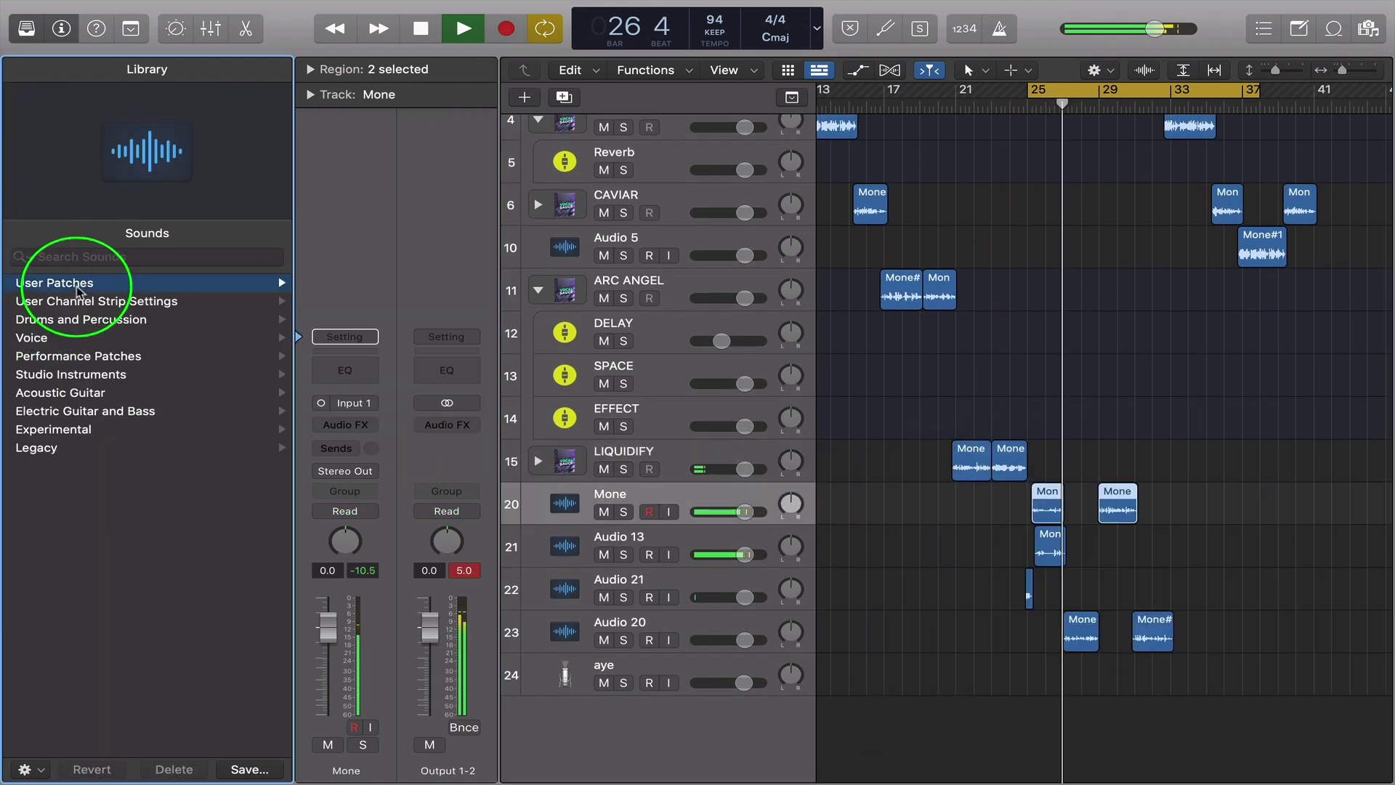
{"action": "left_click", "coordinate": [77, 291]}
{"action": "left_click", "coordinate": [116, 286]}
{"action": "left_click", "coordinate": [118, 285]}
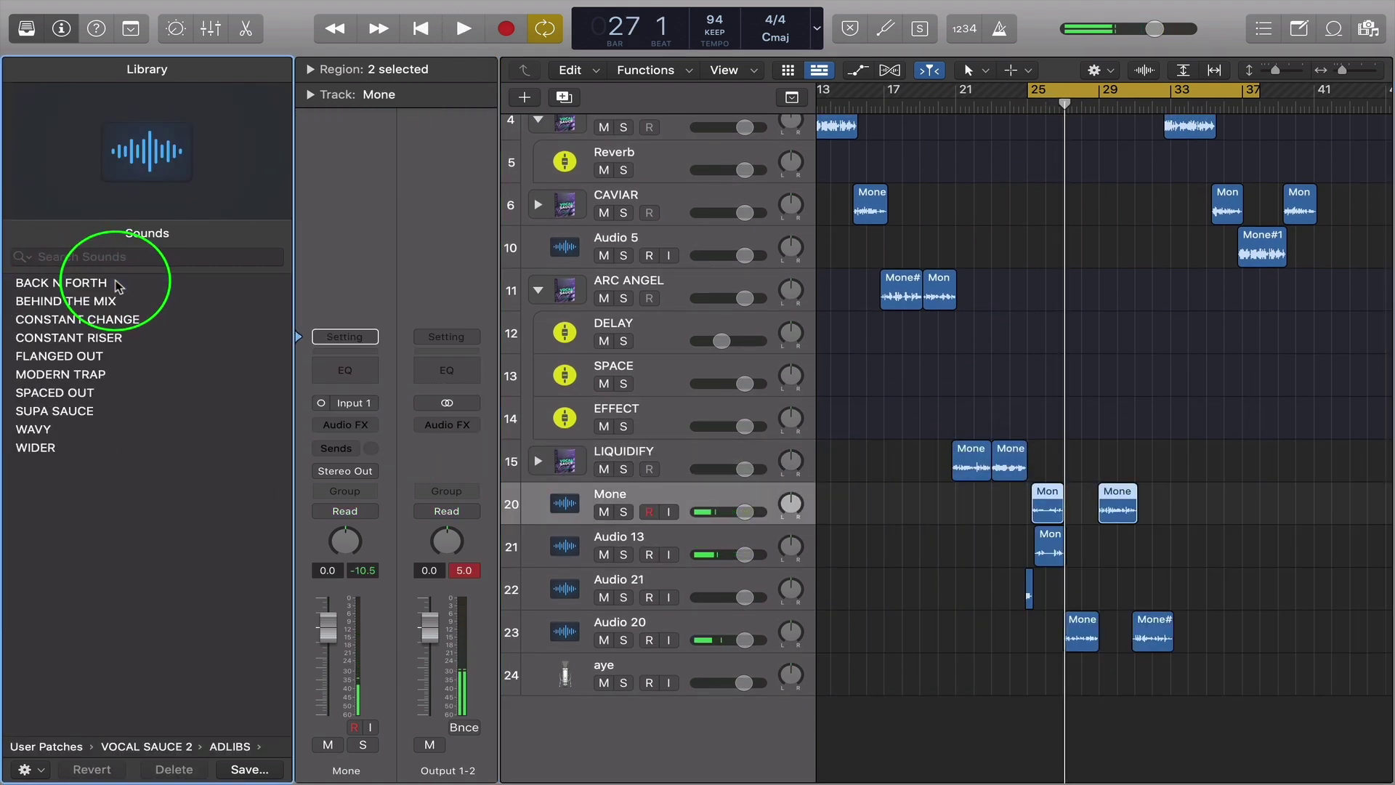
{"action": "scroll", "coordinate": [1005, 258], "scroll_direction": "up", "scroll_amount": 5}
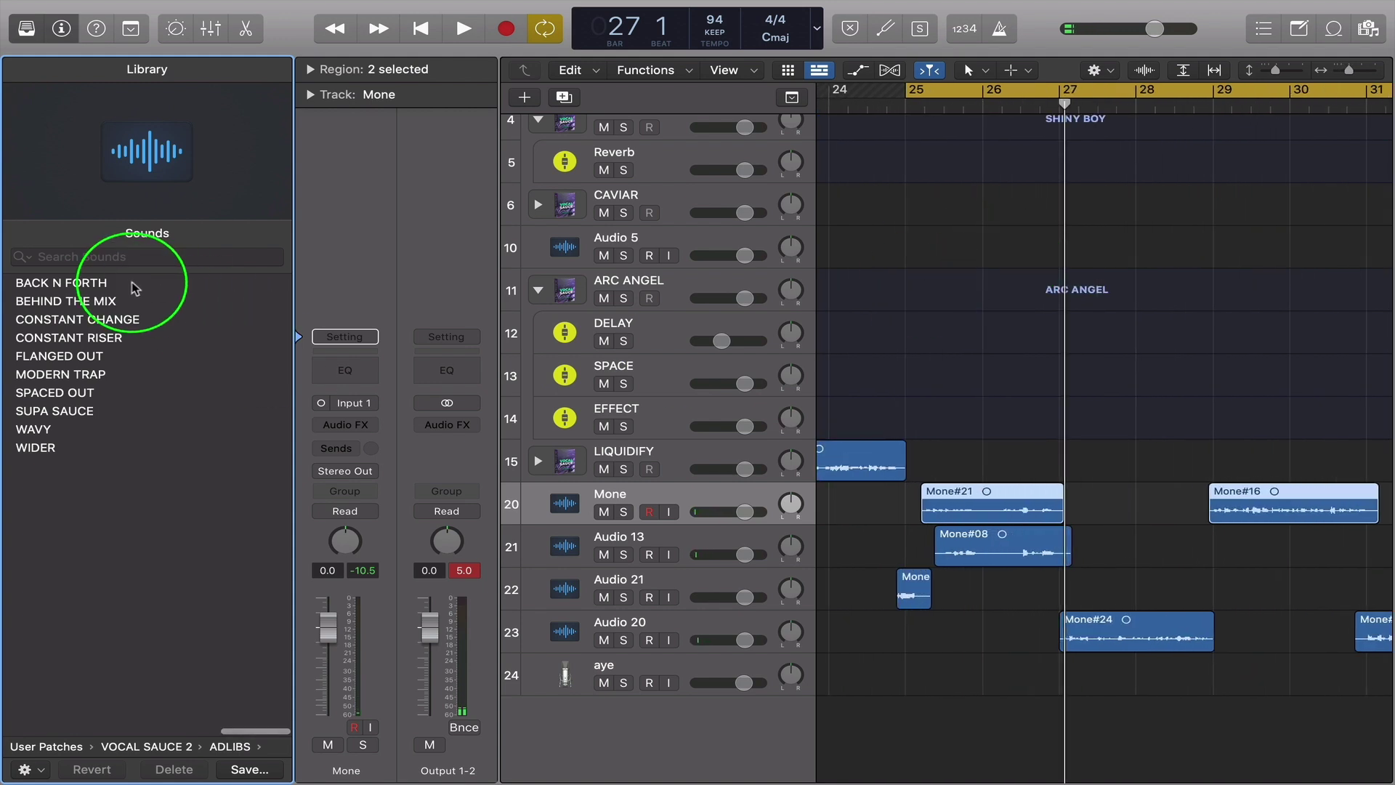
{"action": "left_click", "coordinate": [916, 103]}
{"action": "key", "text": "space"}
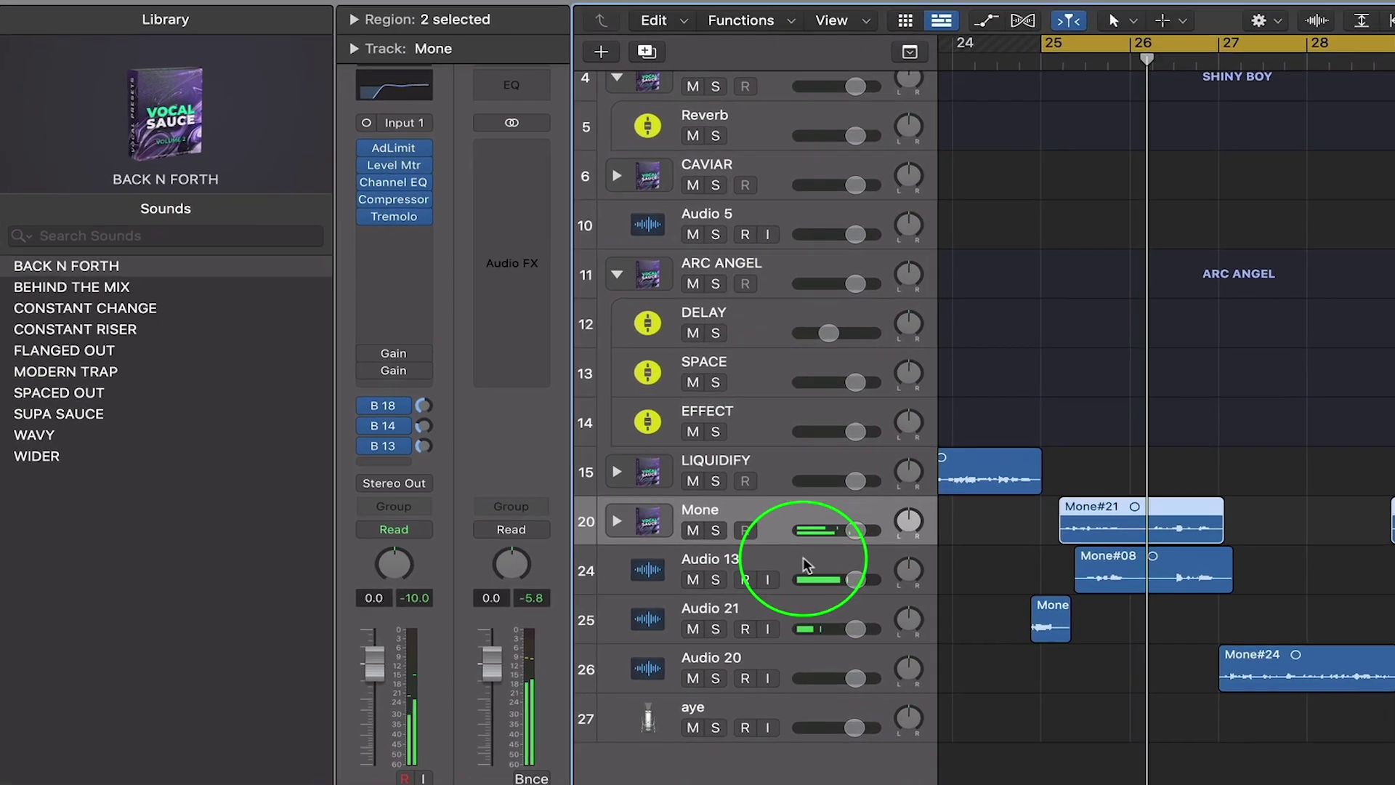
Load the MODERN TRAP preset from VOCAL SAUCE 2 ADLIBS on the Audio 13 track and replay the section
{"action": "left_click", "coordinate": [632, 541]}
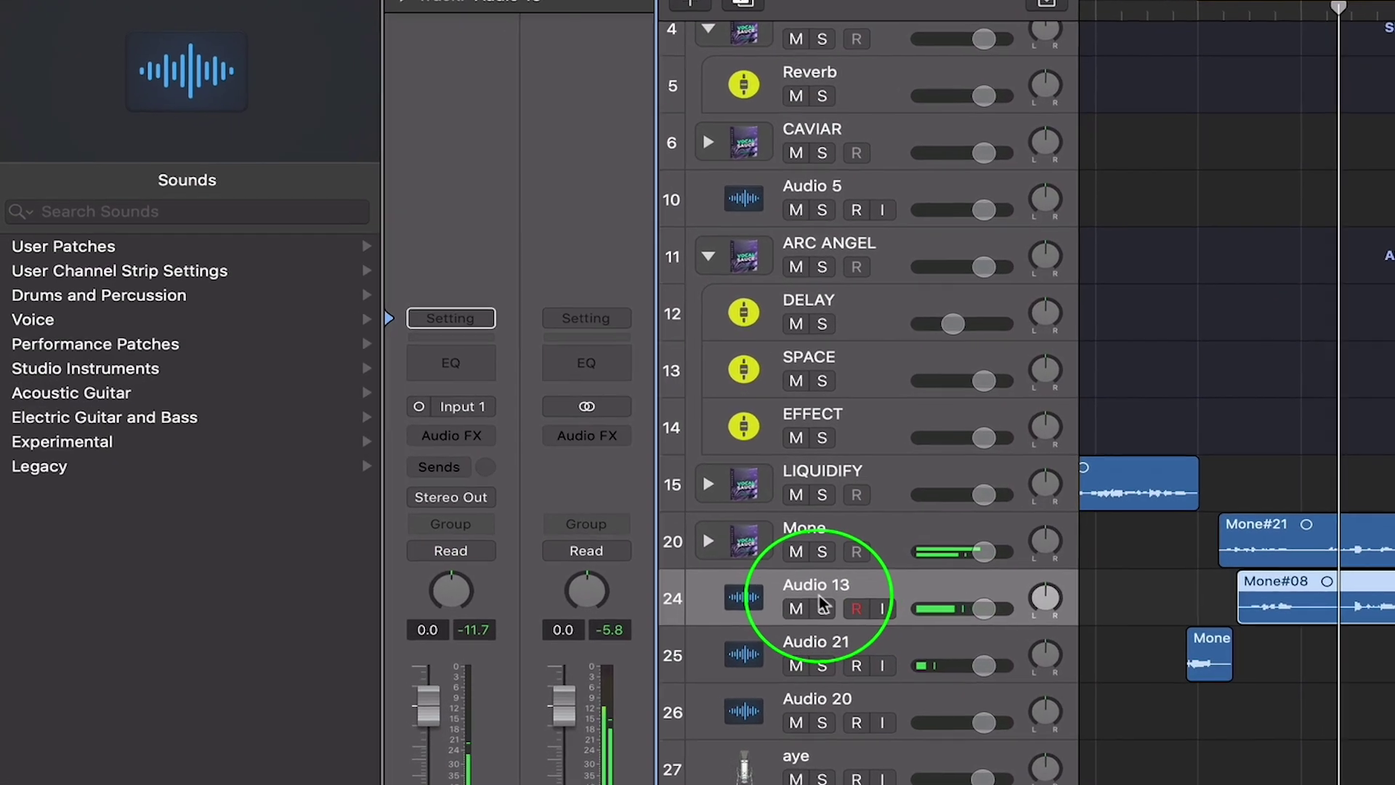
{"action": "left_click", "coordinate": [137, 246]}
{"action": "left_click", "coordinate": [136, 245]}
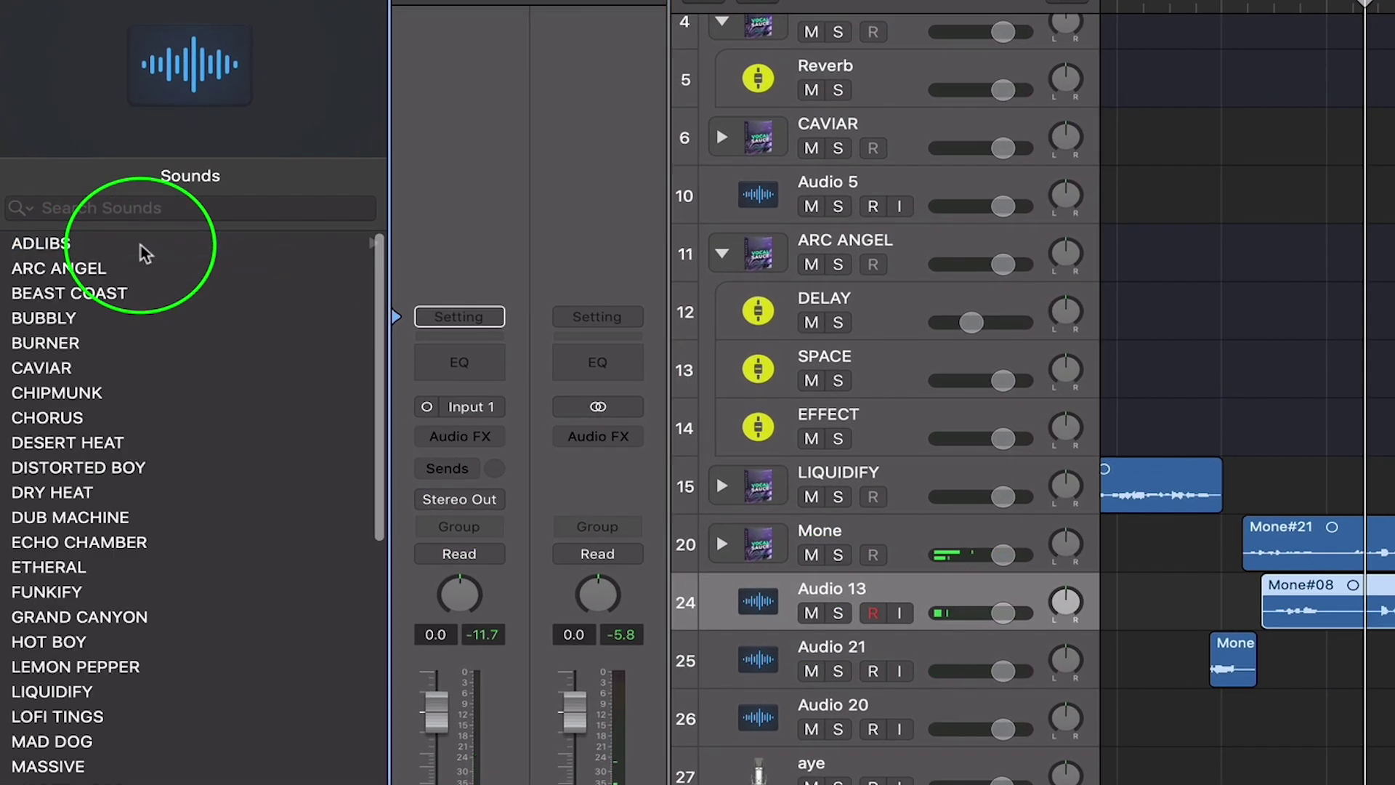
{"action": "left_click", "coordinate": [137, 245]}
{"action": "left_click", "coordinate": [138, 367]}
{"action": "double_click", "coordinate": [1220, 6]}
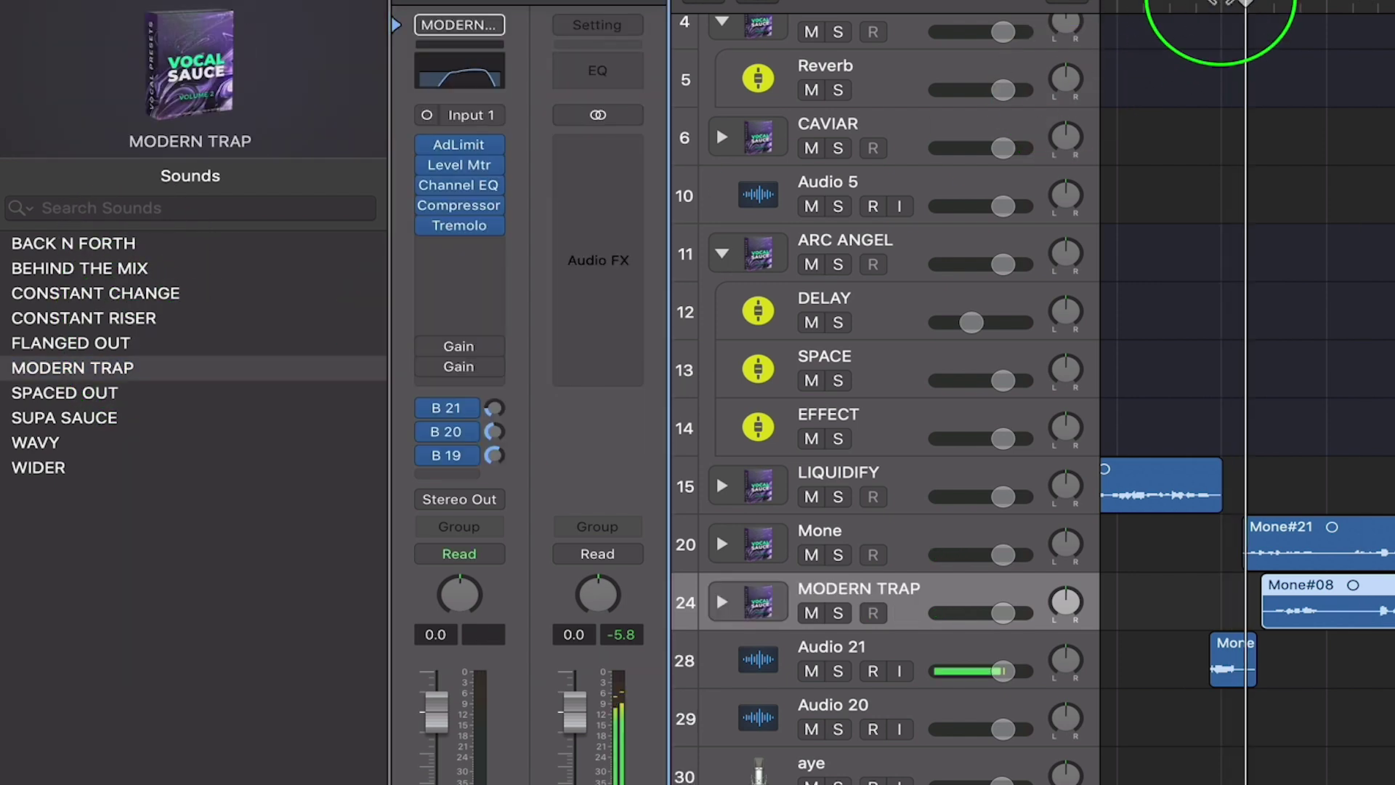
Load the BEHIND THE MIX adlib preset from VOCAL SAUCE 2 on the Audio 21 track and play it back
{"action": "left_click", "coordinate": [947, 645]}
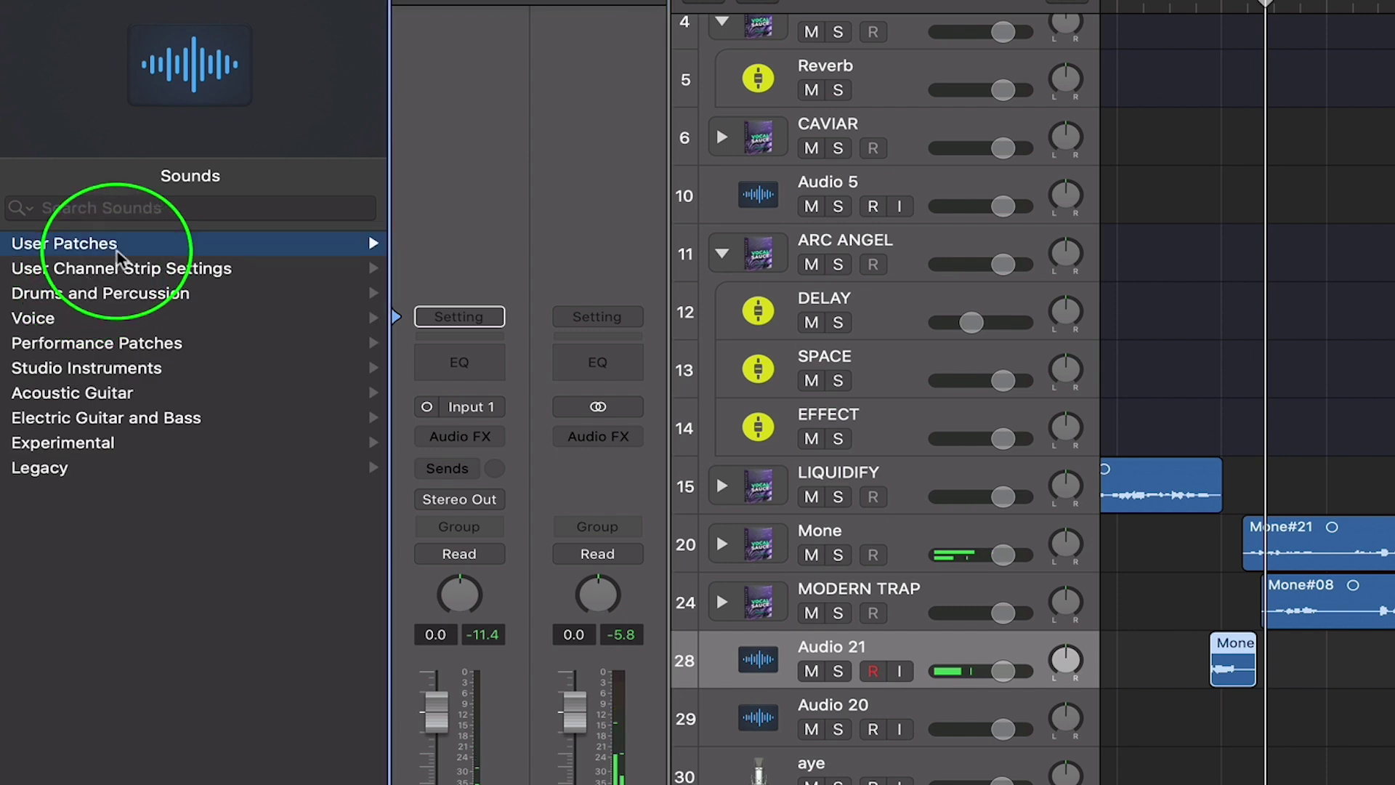
{"action": "left_click", "coordinate": [117, 252]}
{"action": "left_click", "coordinate": [135, 253]}
{"action": "left_click", "coordinate": [94, 247]}
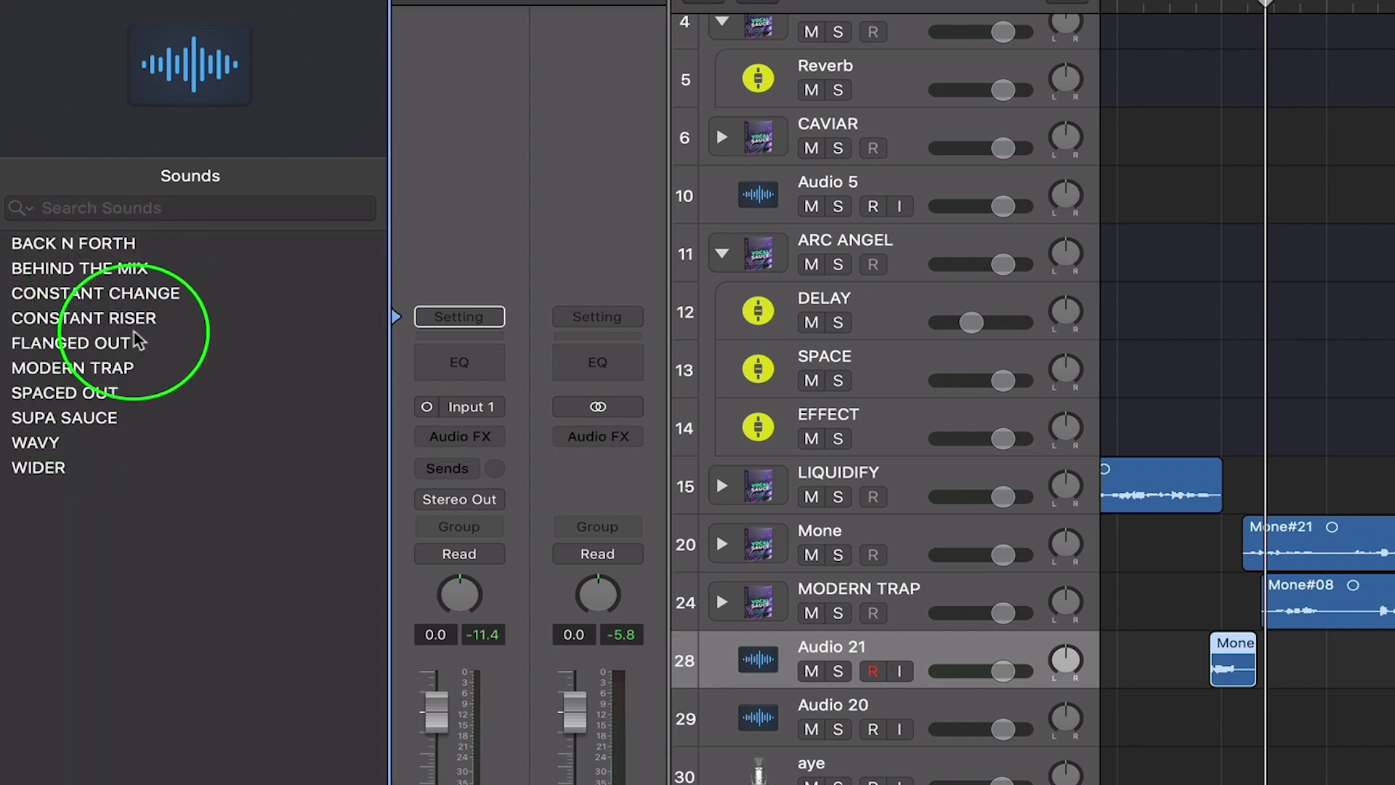
{"action": "left_click", "coordinate": [134, 269]}
{"action": "left_click", "coordinate": [1195, 4]}
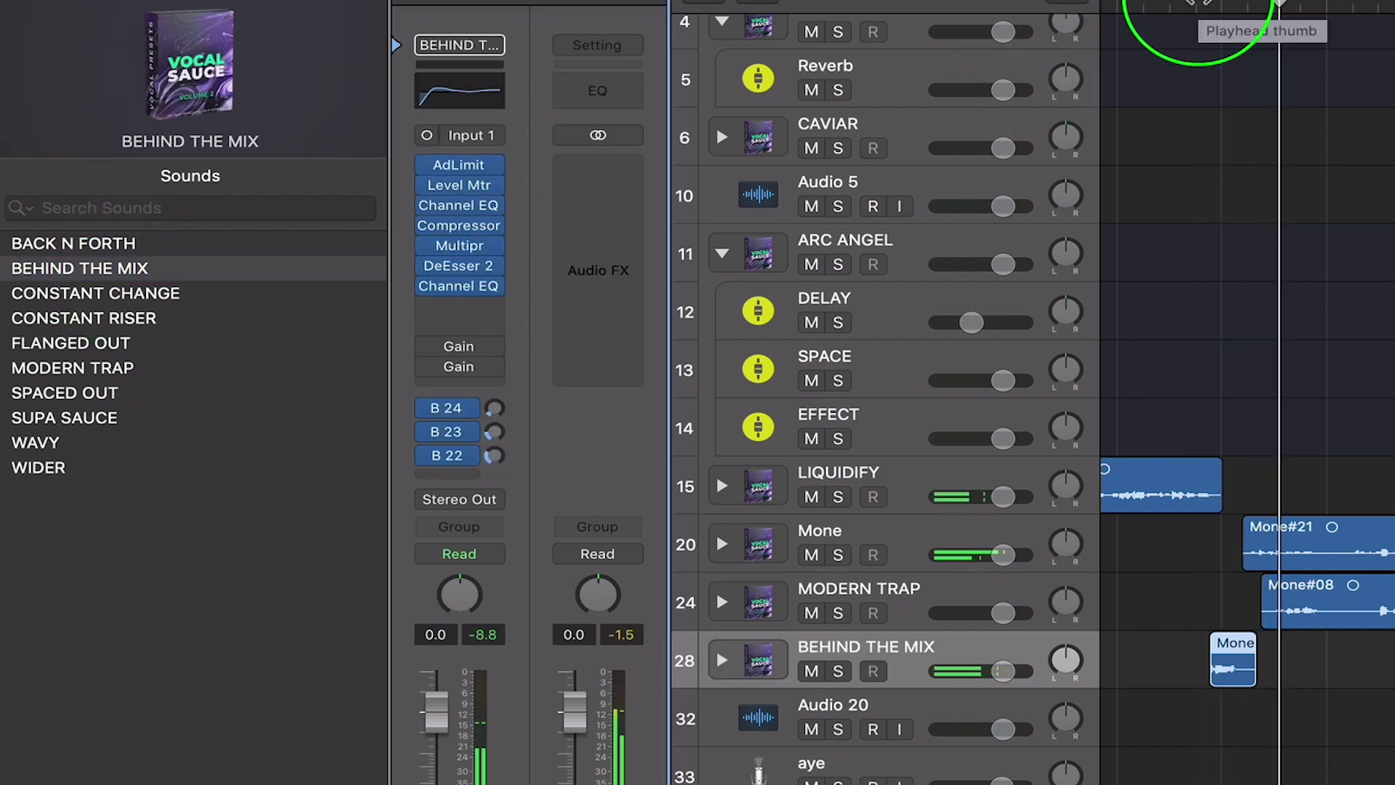
Audition the FLANGED OUT adlib preset on track 20, and replace it with SUPA SAUCE during playback
{"action": "left_click", "coordinate": [927, 575]}
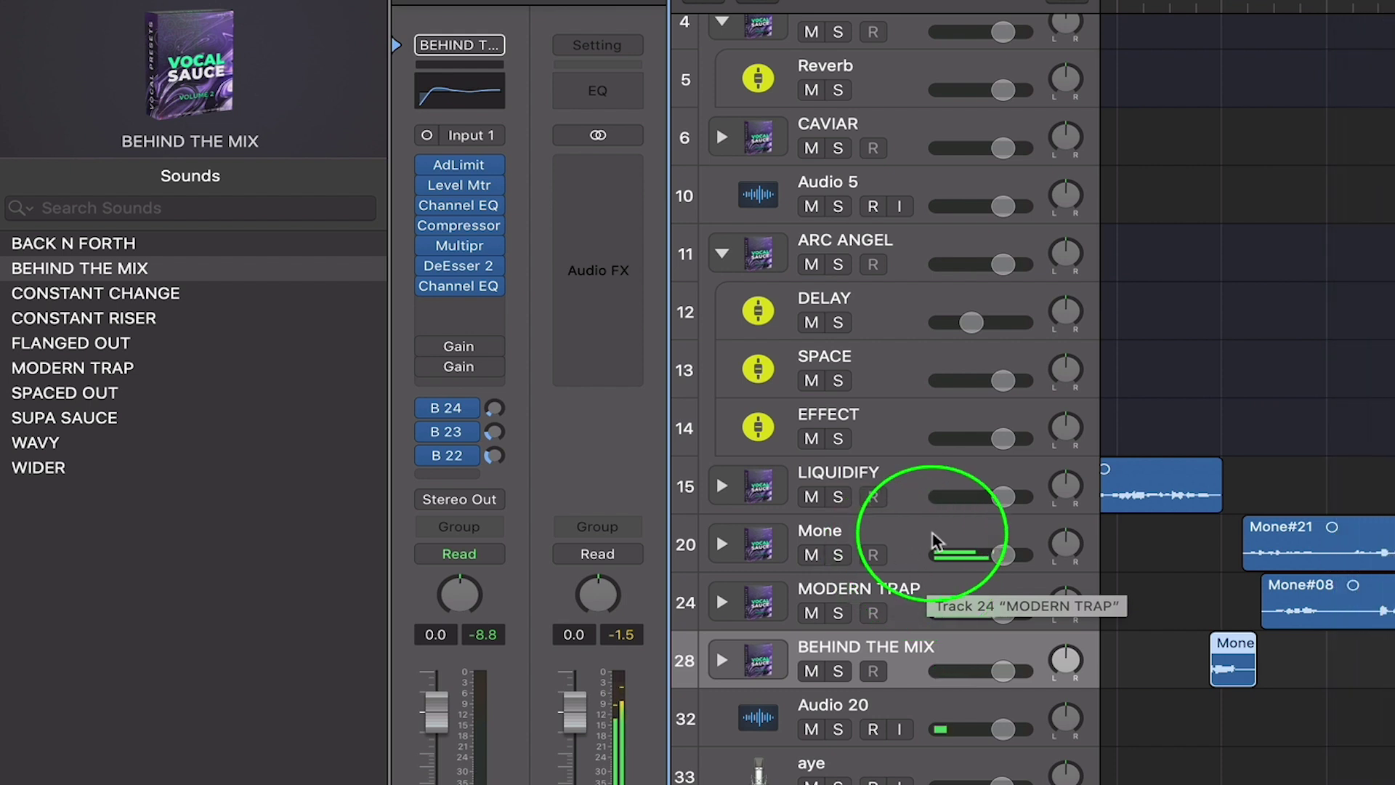
{"action": "left_click", "coordinate": [935, 541]}
{"action": "left_click", "coordinate": [91, 349]}
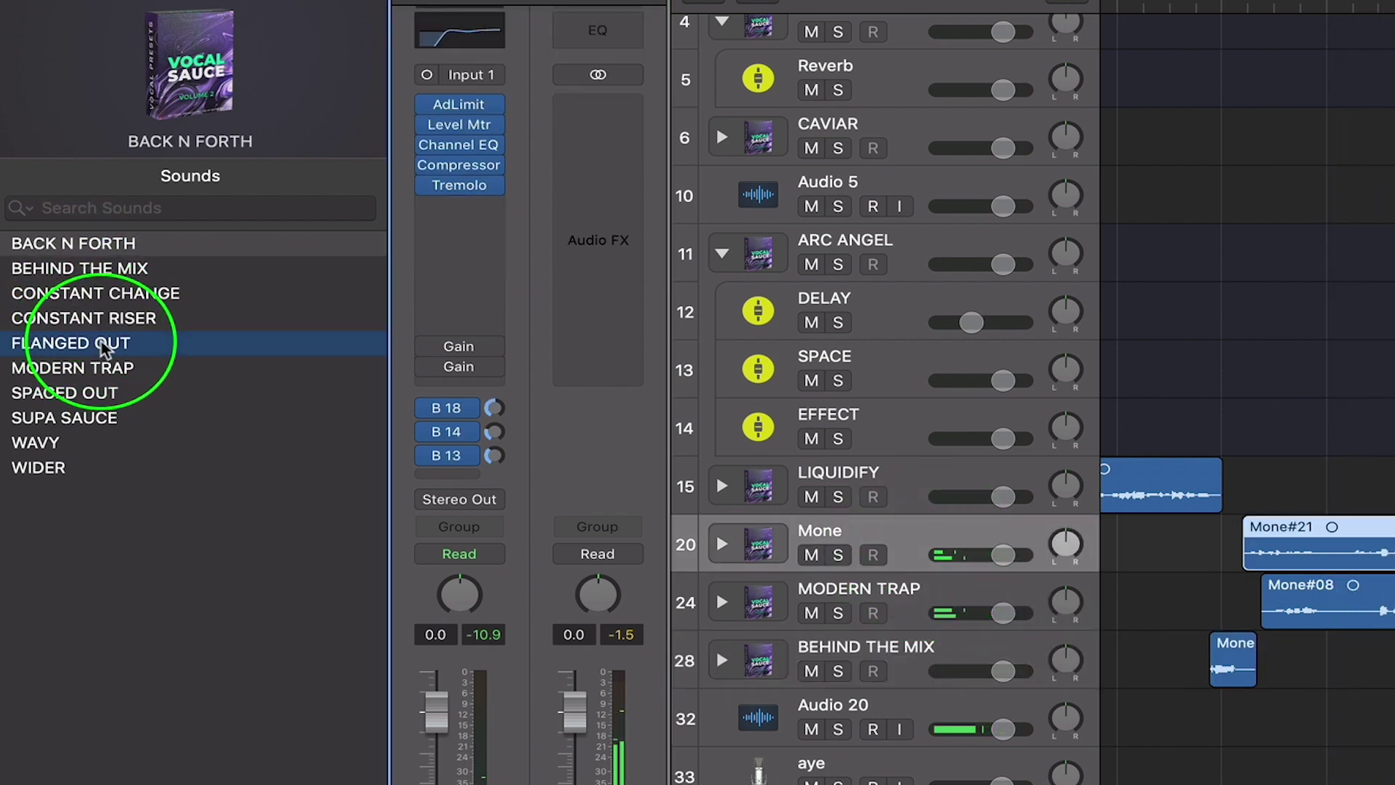
{"action": "left_click", "coordinate": [1229, 9]}
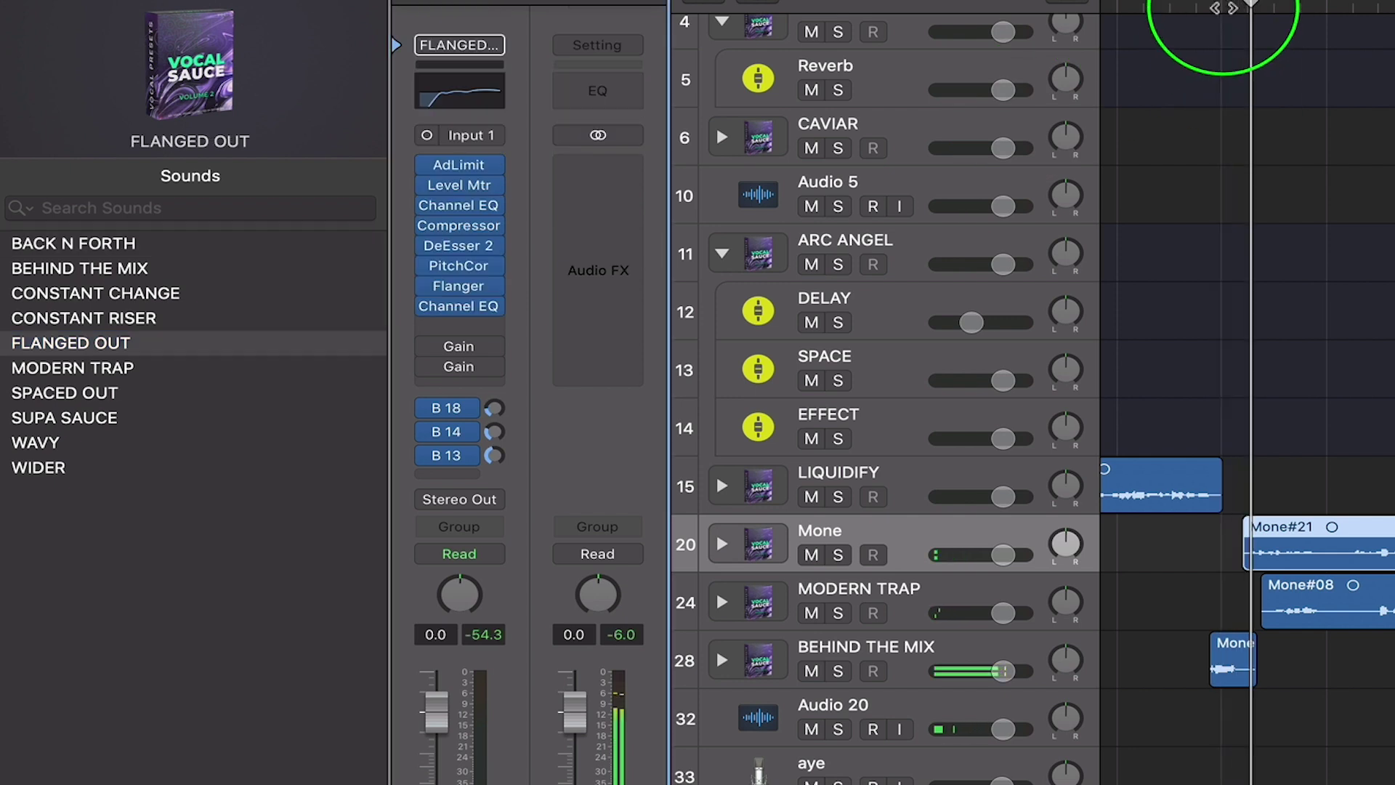
{"action": "left_click", "coordinate": [94, 418]}
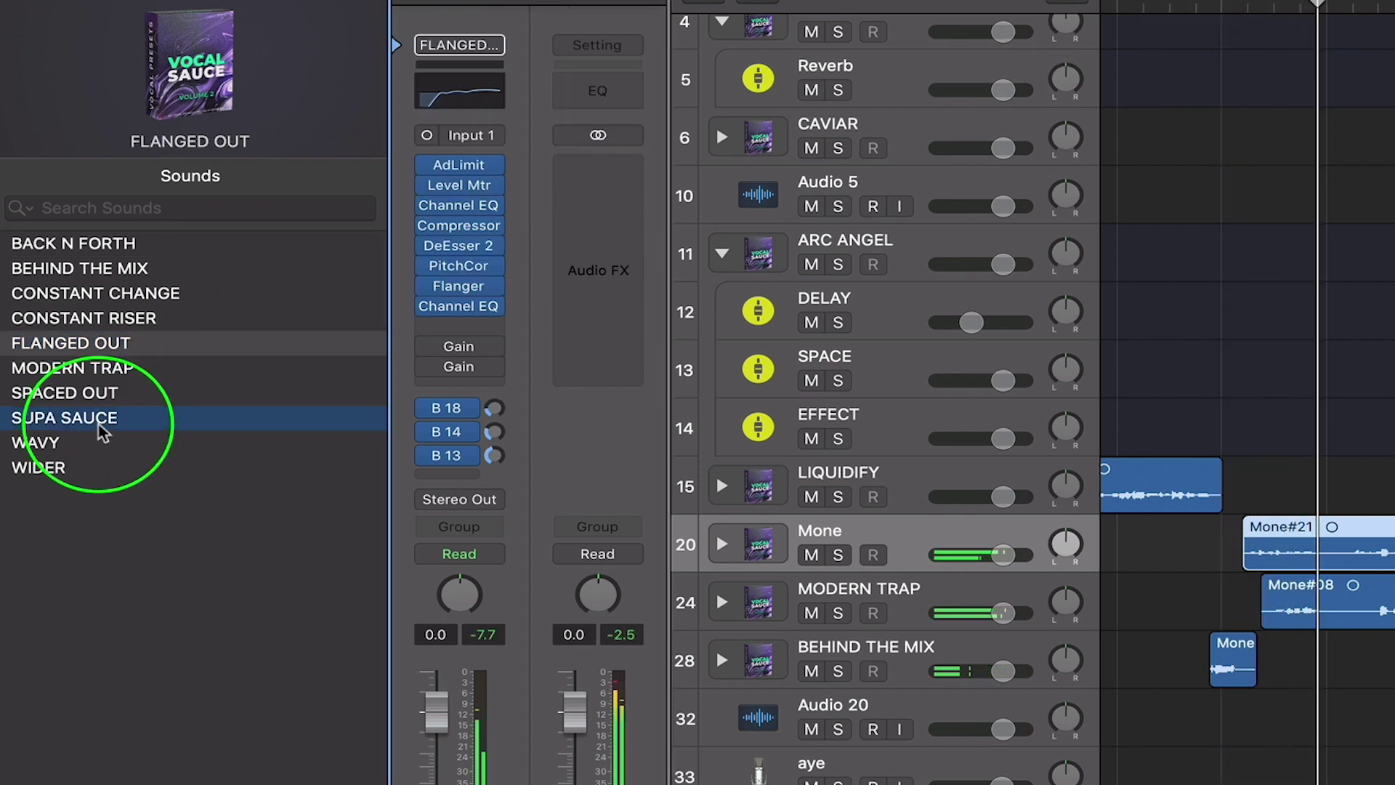
{"action": "left_click", "coordinate": [1227, 9]}
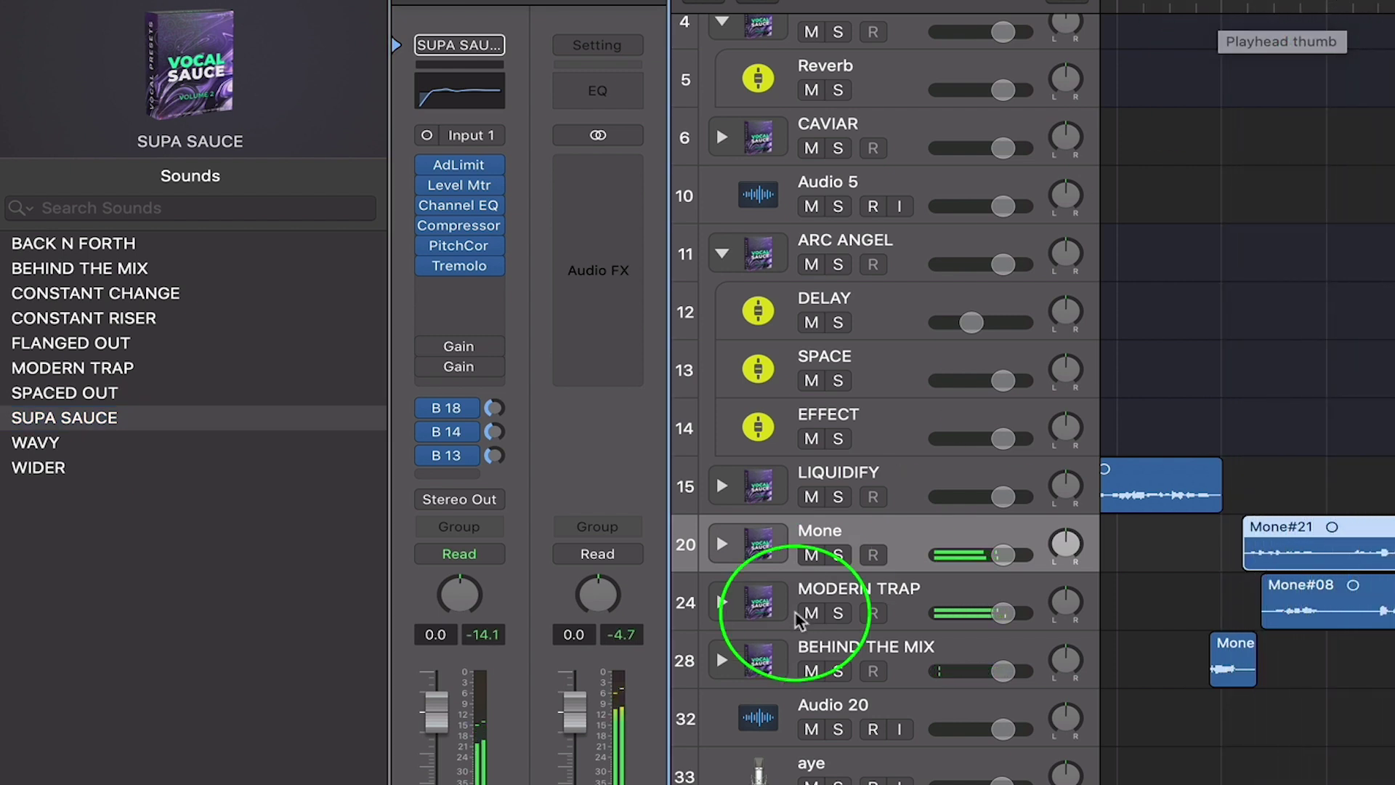
Load the WAVY BOY preset from VOCAL SAUCE 2 on the Audio 20 track
{"action": "left_click", "coordinate": [941, 704]}
{"action": "left_click", "coordinate": [64, 244]}
{"action": "left_click", "coordinate": [93, 251]}
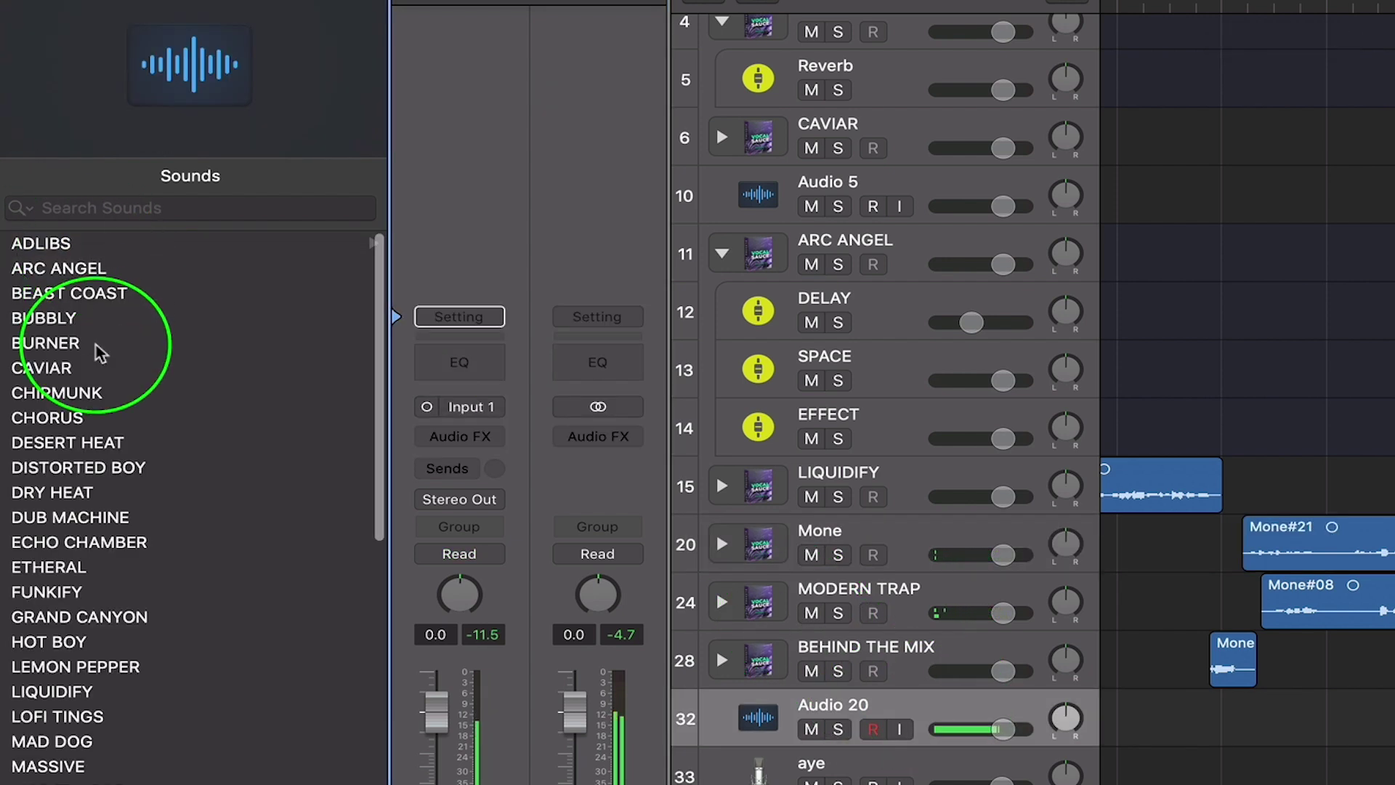
{"action": "scroll", "coordinate": [97, 345], "scroll_direction": "down", "scroll_amount": 10}
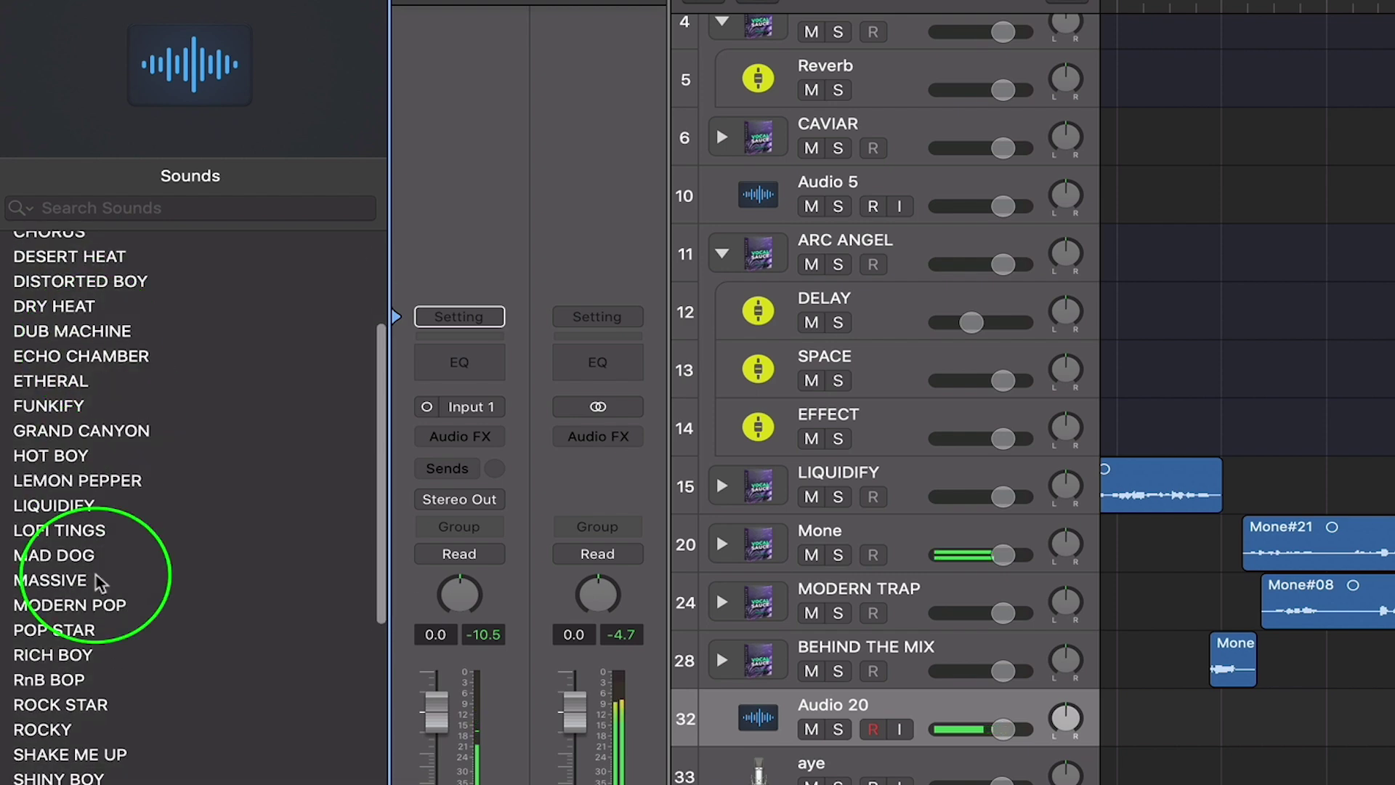
{"action": "left_click", "coordinate": [72, 771]}
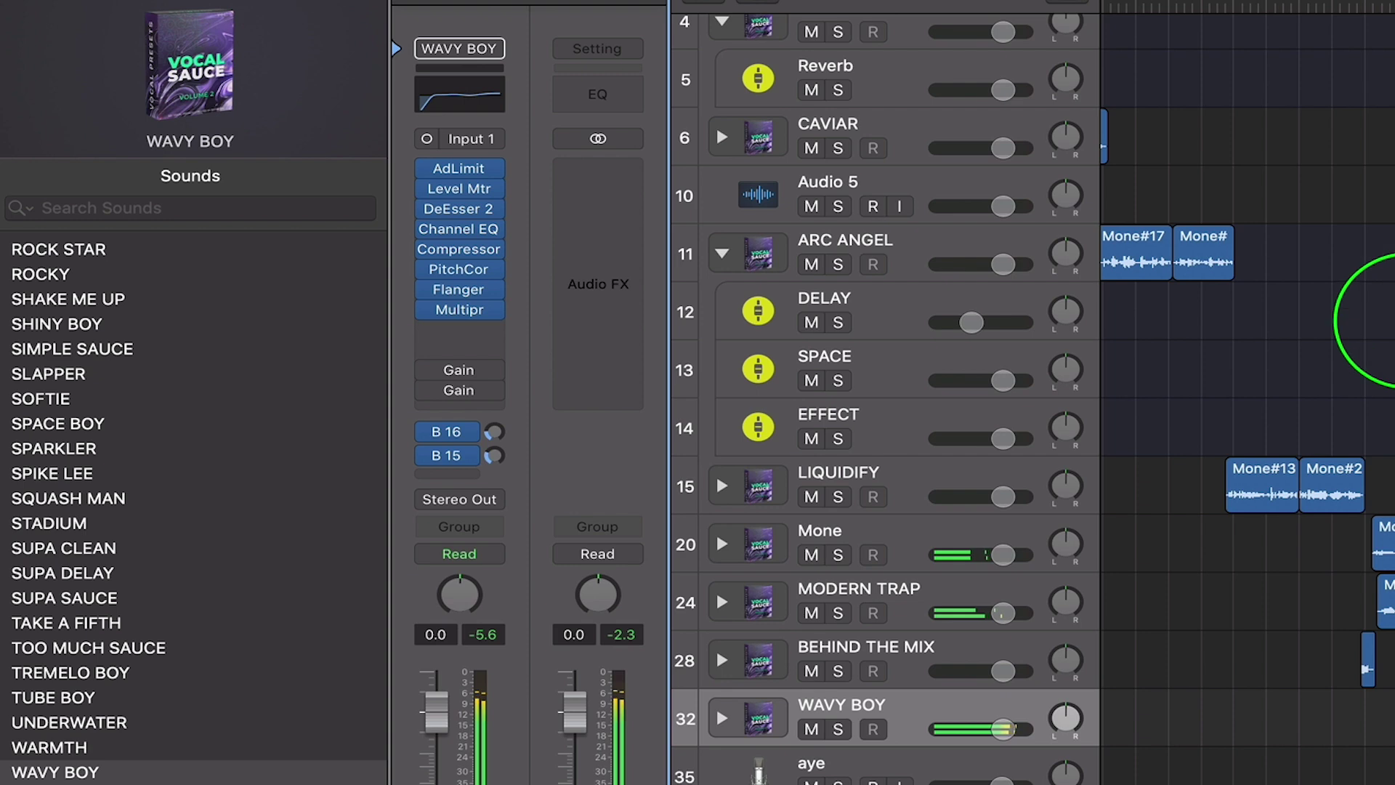
Set Pitch Correction on the WAVY BOY track to major scale with the root matching the F# major beat, and close the plug-in
{"action": "left_click", "coordinate": [462, 270]}
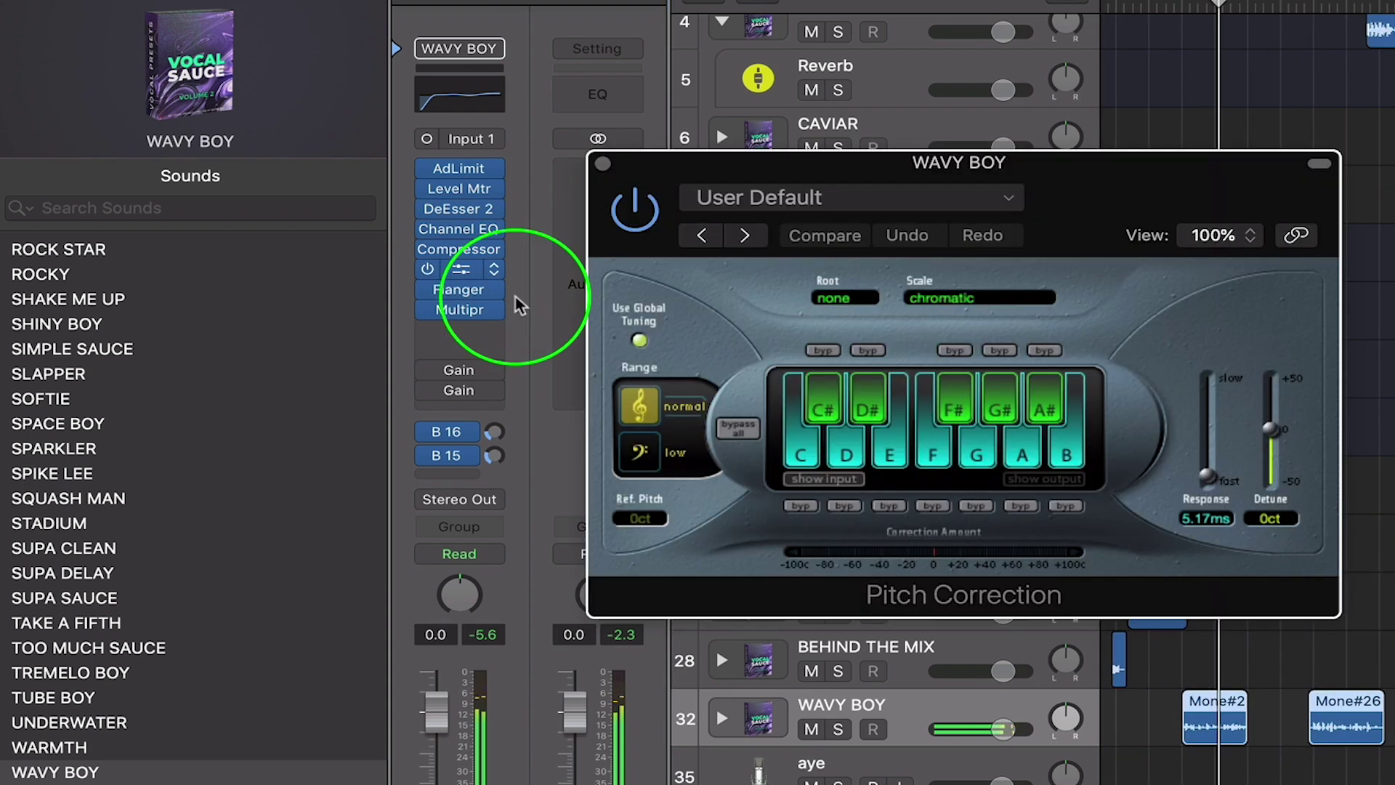
{"action": "left_click", "coordinate": [937, 299]}
{"action": "left_click", "coordinate": [934, 336]}
{"action": "left_click", "coordinate": [839, 299]}
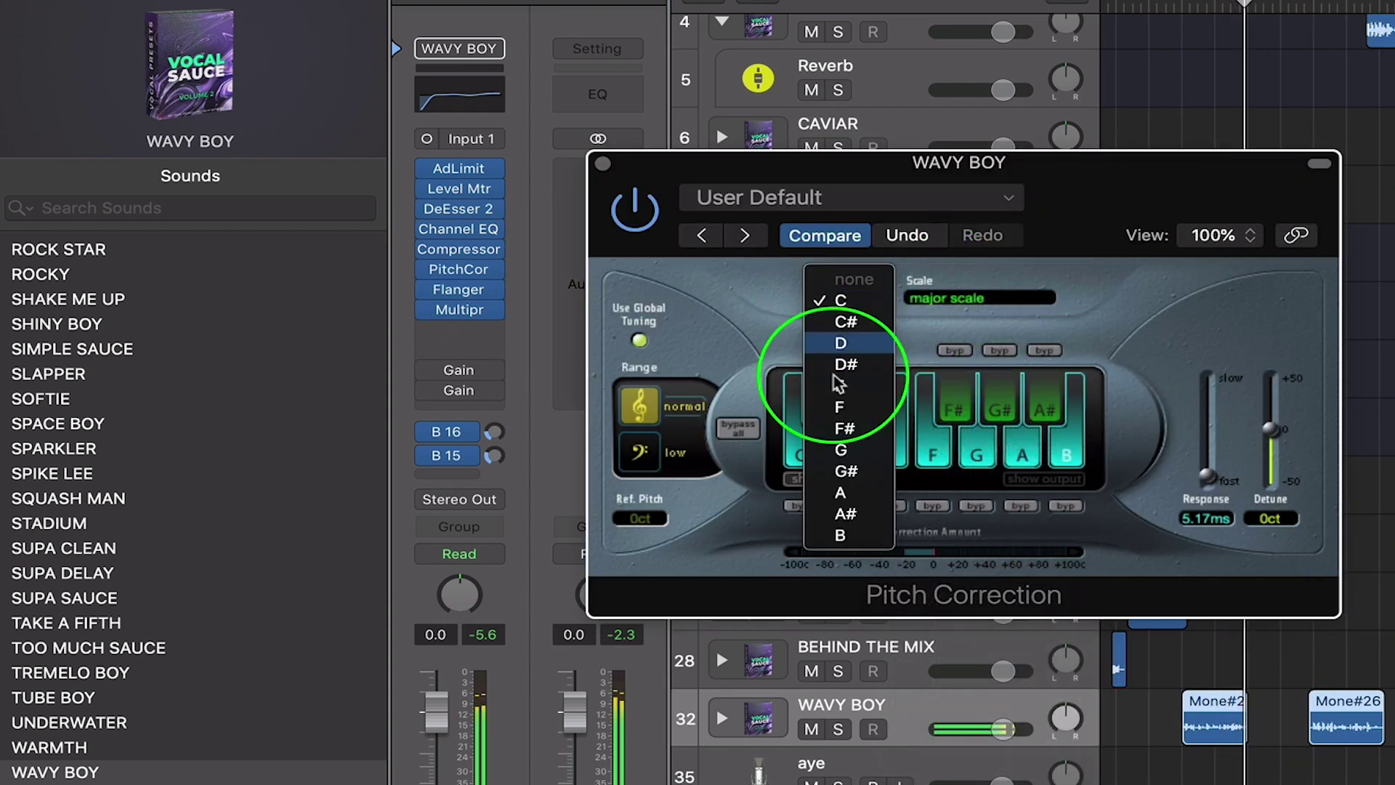
{"action": "left_click", "coordinate": [843, 450]}
{"action": "left_click", "coordinate": [603, 163]}
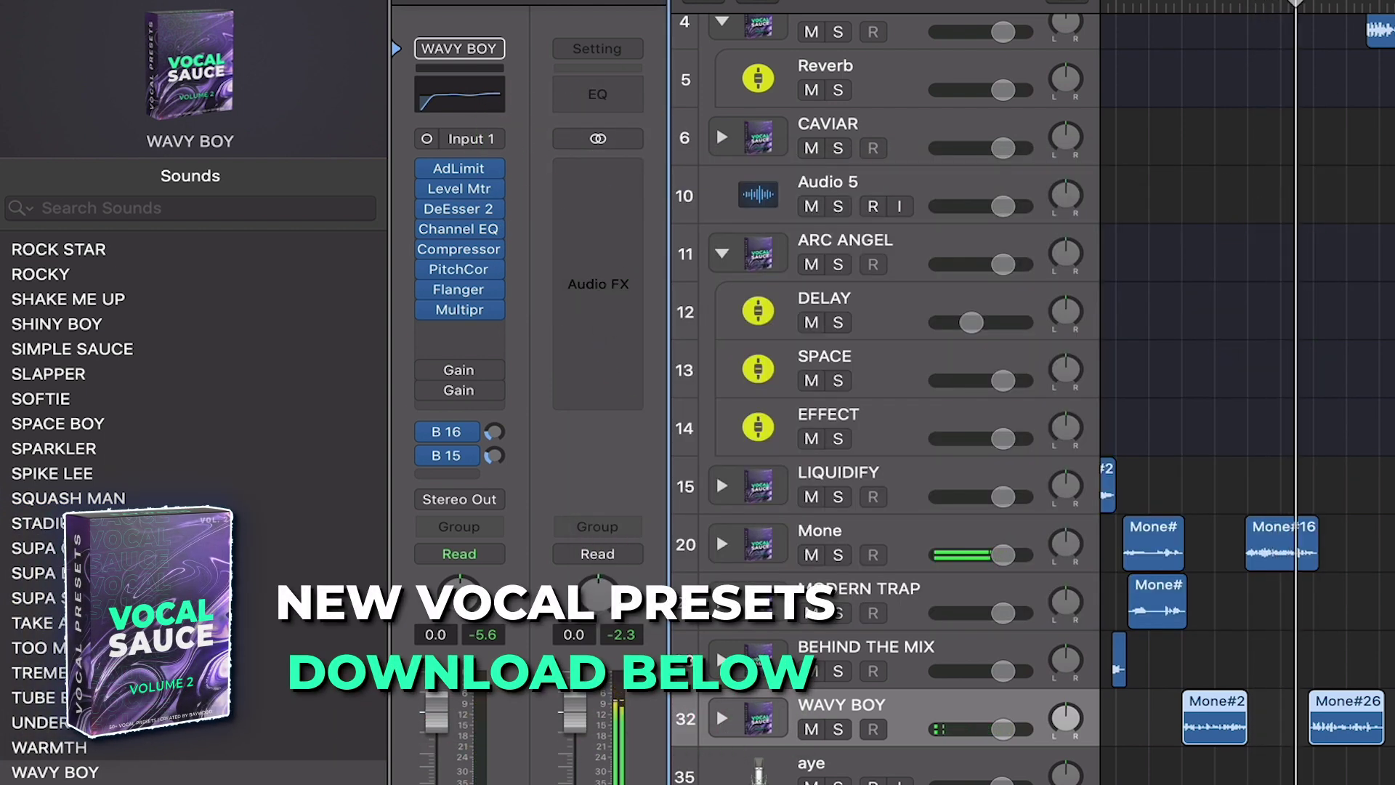
Expand the CAVIAR track's effect channels and slightly lower the High Pitch channel's volume during playback
{"action": "scroll", "coordinate": [1292, 160], "scroll_direction": "up", "scroll_amount": 5}
{"action": "scroll", "coordinate": [1292, 159], "scroll_direction": "down", "scroll_amount": 3}
{"action": "scroll", "coordinate": [1291, 160], "scroll_direction": "up", "scroll_amount": 3}
{"action": "scroll", "coordinate": [1291, 160], "scroll_direction": "down", "scroll_amount": 3}
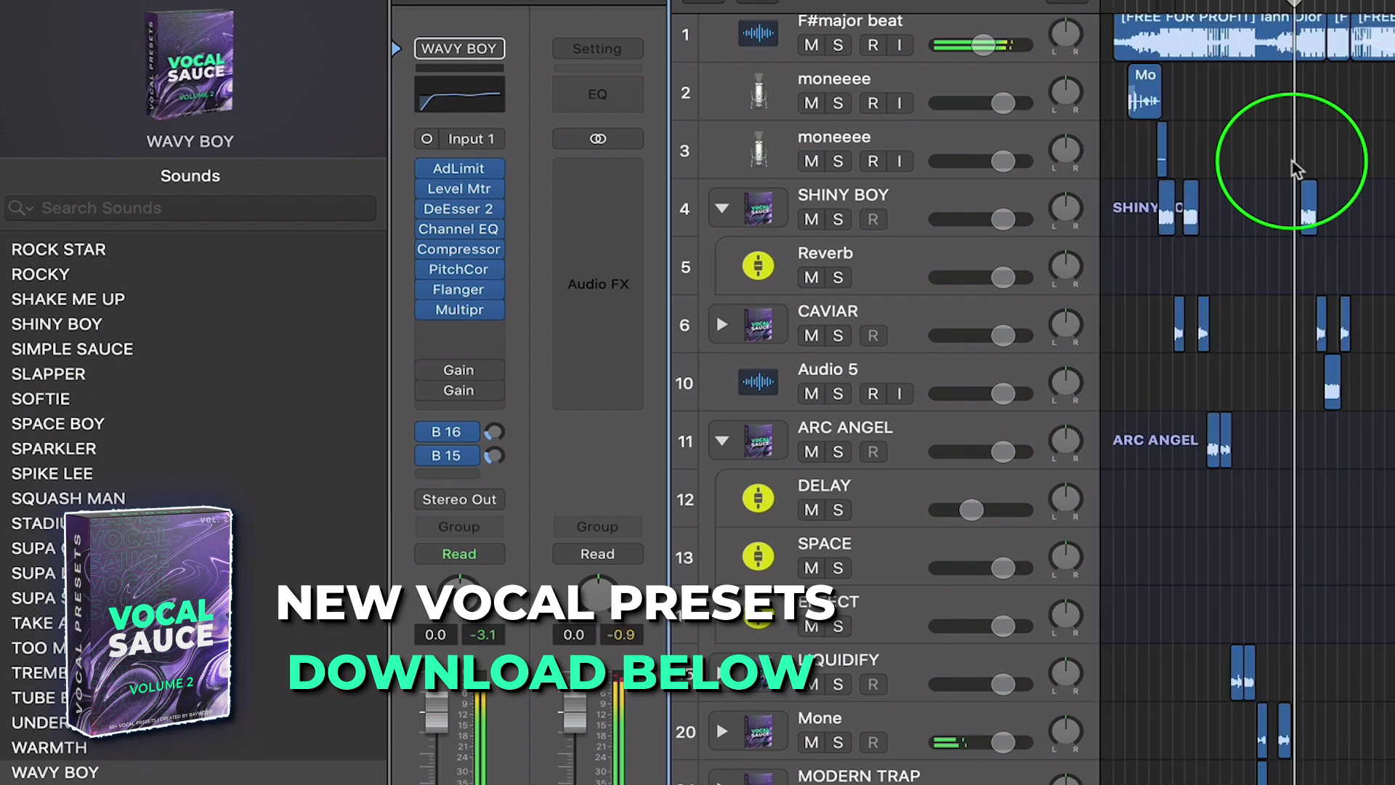
{"action": "left_click", "coordinate": [952, 315]}
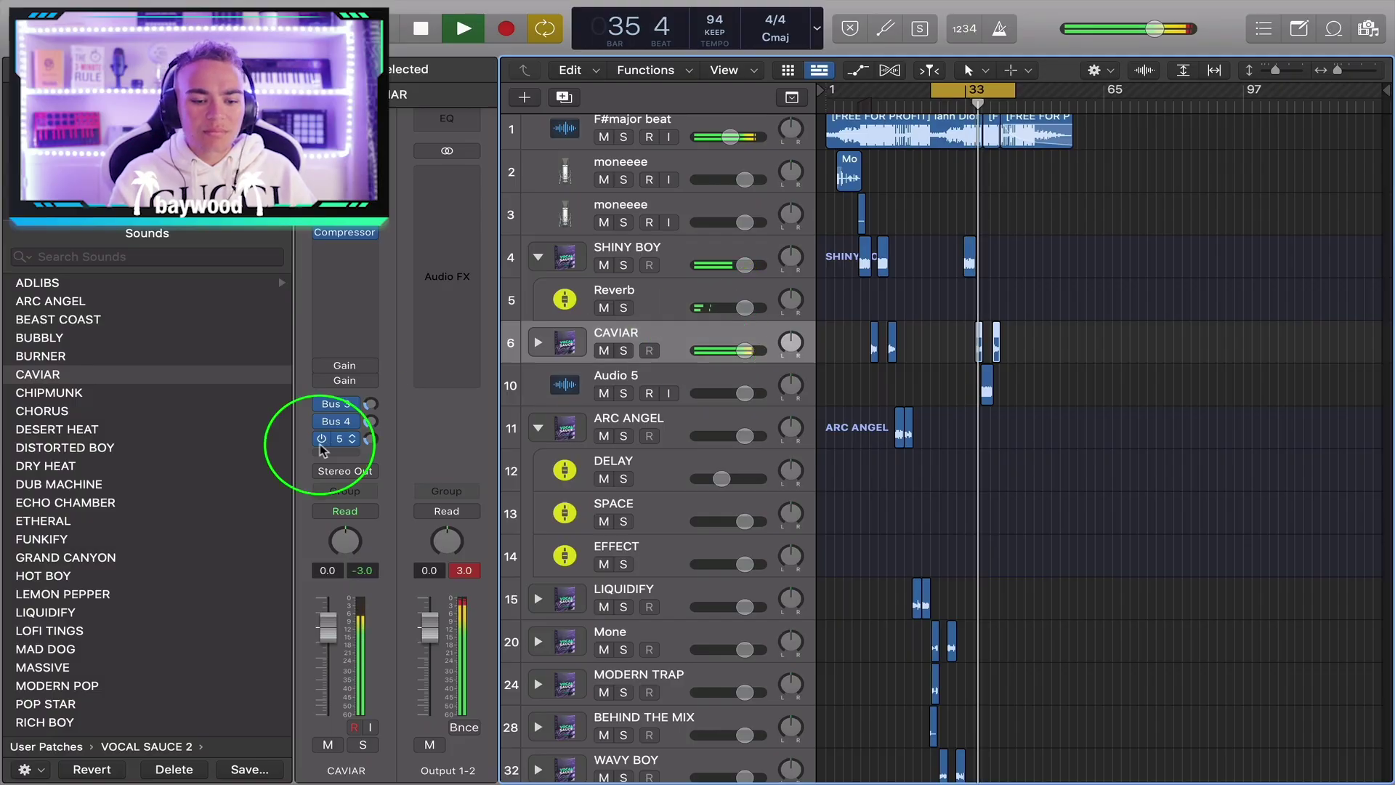
{"action": "left_click", "coordinate": [538, 343]}
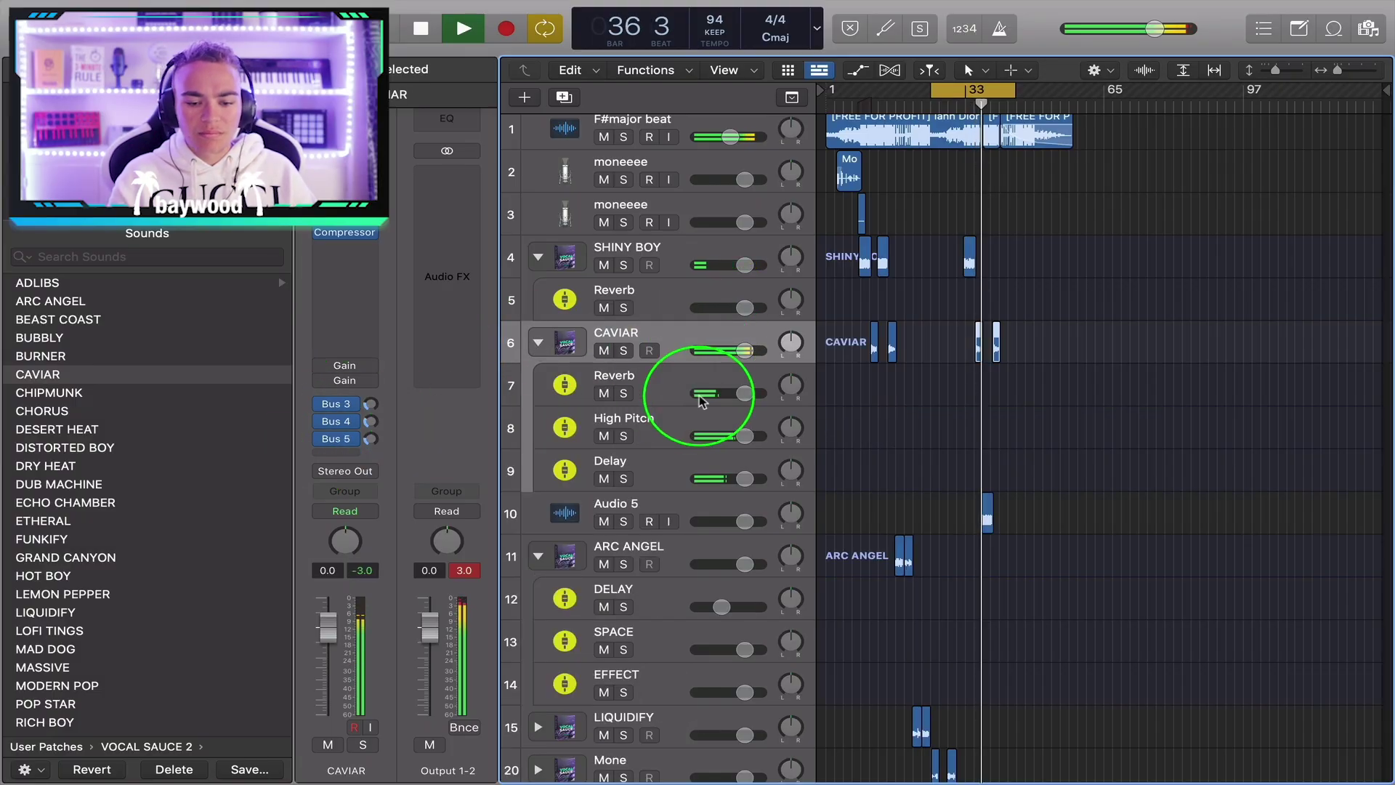
{"action": "left_click_drag", "start_coordinate": [711, 447], "coordinate": [702, 448]}
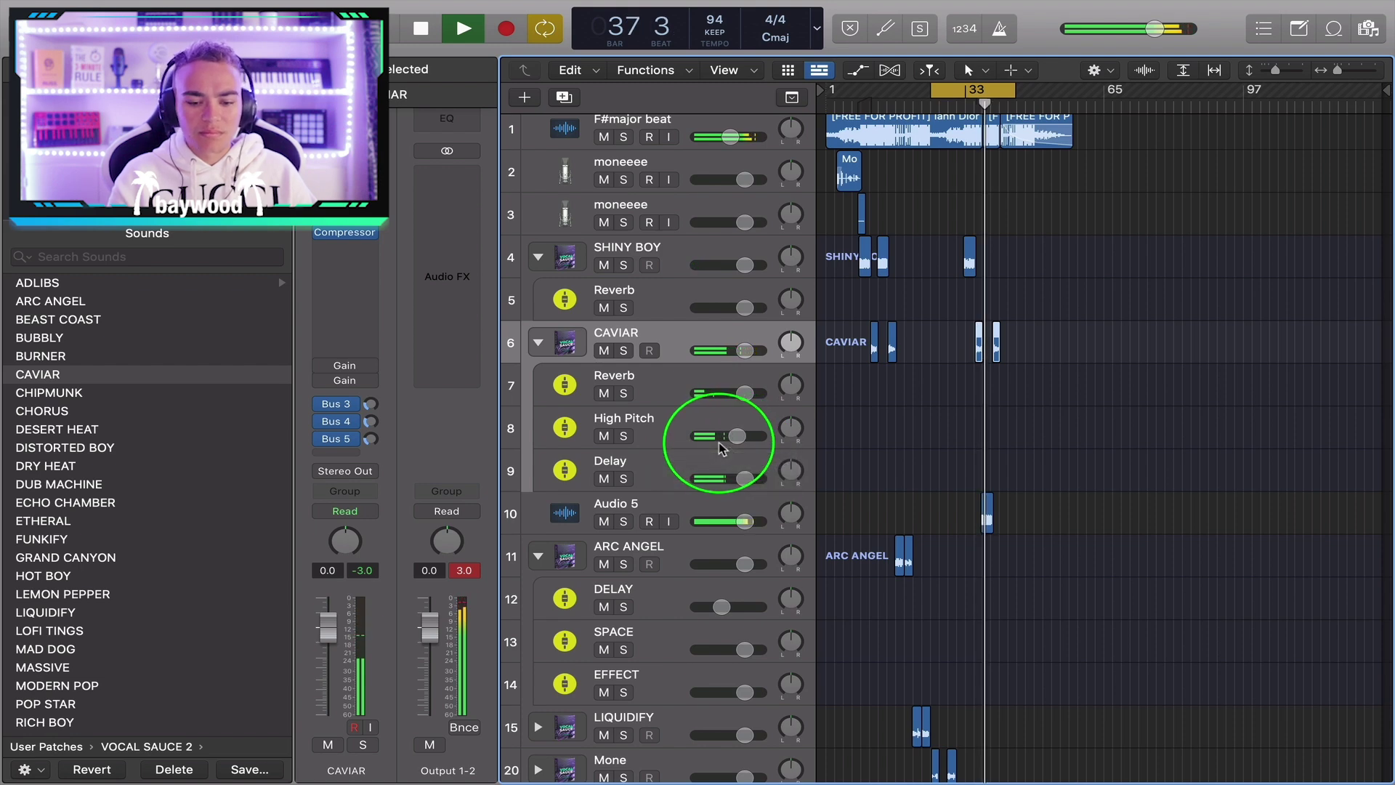
Move the Audio 5 vocal region onto the SHINY BOY track and play it back from around bar 33
{"action": "left_click", "coordinate": [712, 511]}
{"action": "key", "text": "super+Right"}
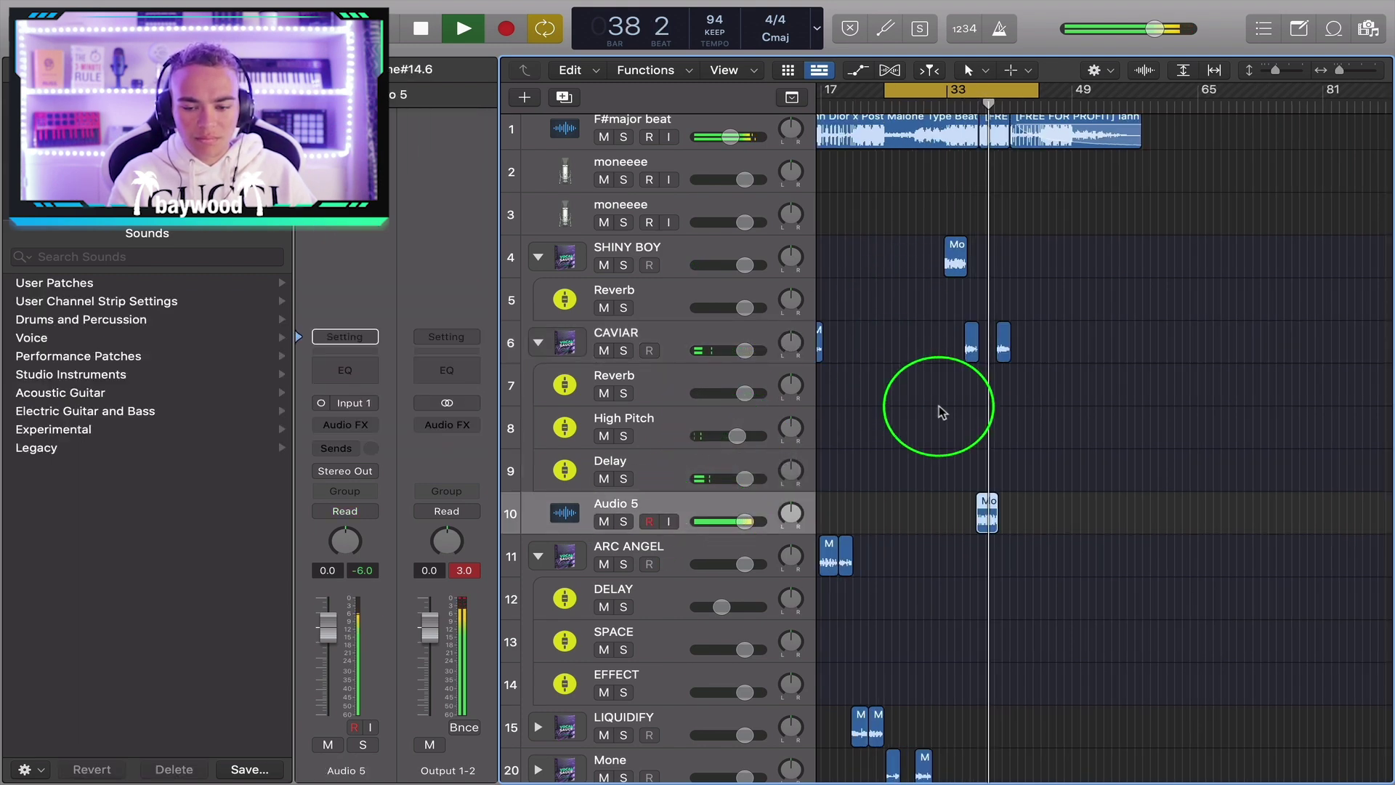
{"action": "key", "text": "space"}
{"action": "left_click_drag", "start_coordinate": [985, 506], "coordinate": [915, 222]}
{"action": "left_click", "coordinate": [1079, 89]}
{"action": "key", "text": "space"}
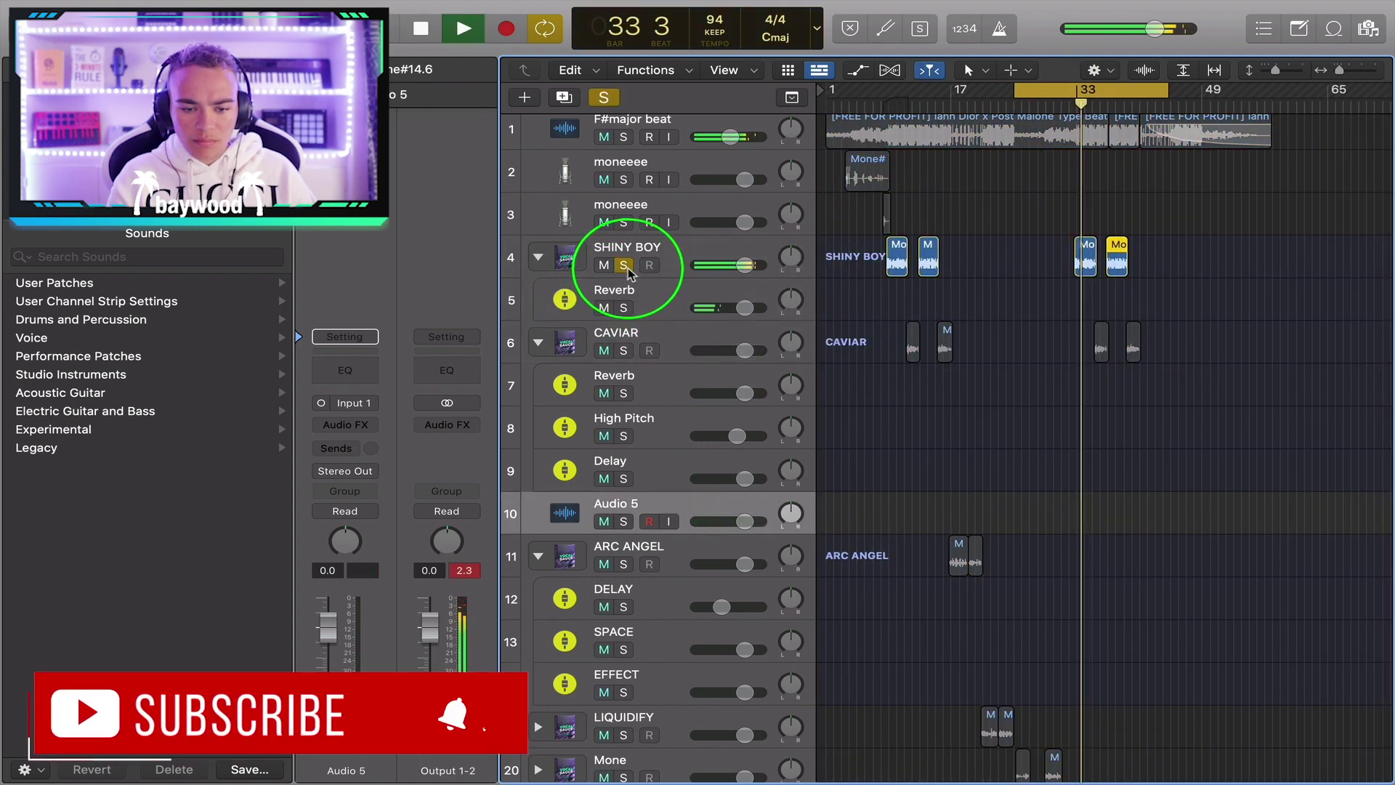
Lower the high-cut frequency in the Channel EQ on SHINY BOY's Reverb channel, and play from around bar 9
{"action": "left_click", "coordinate": [668, 294]}
{"action": "key", "text": "space"}
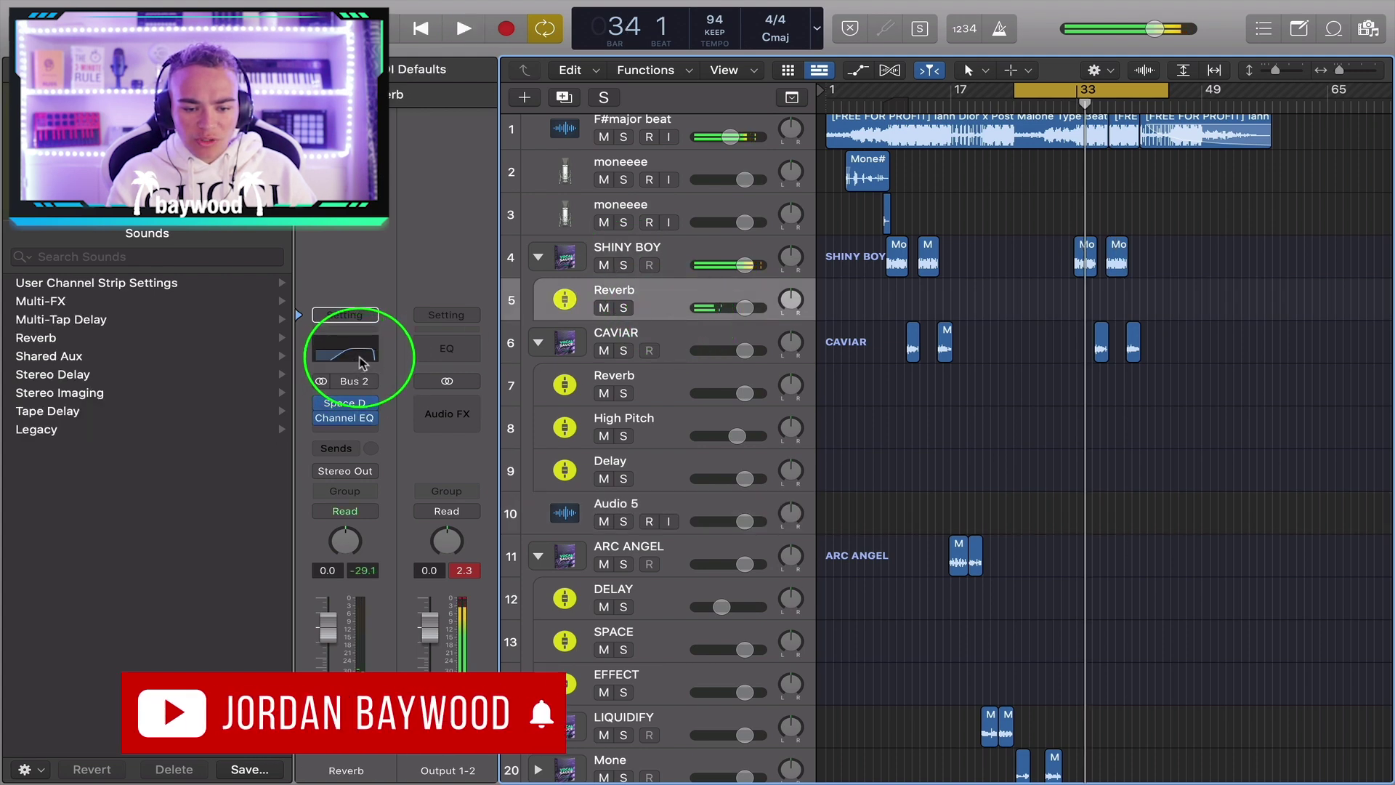
{"action": "left_click", "coordinate": [352, 350]}
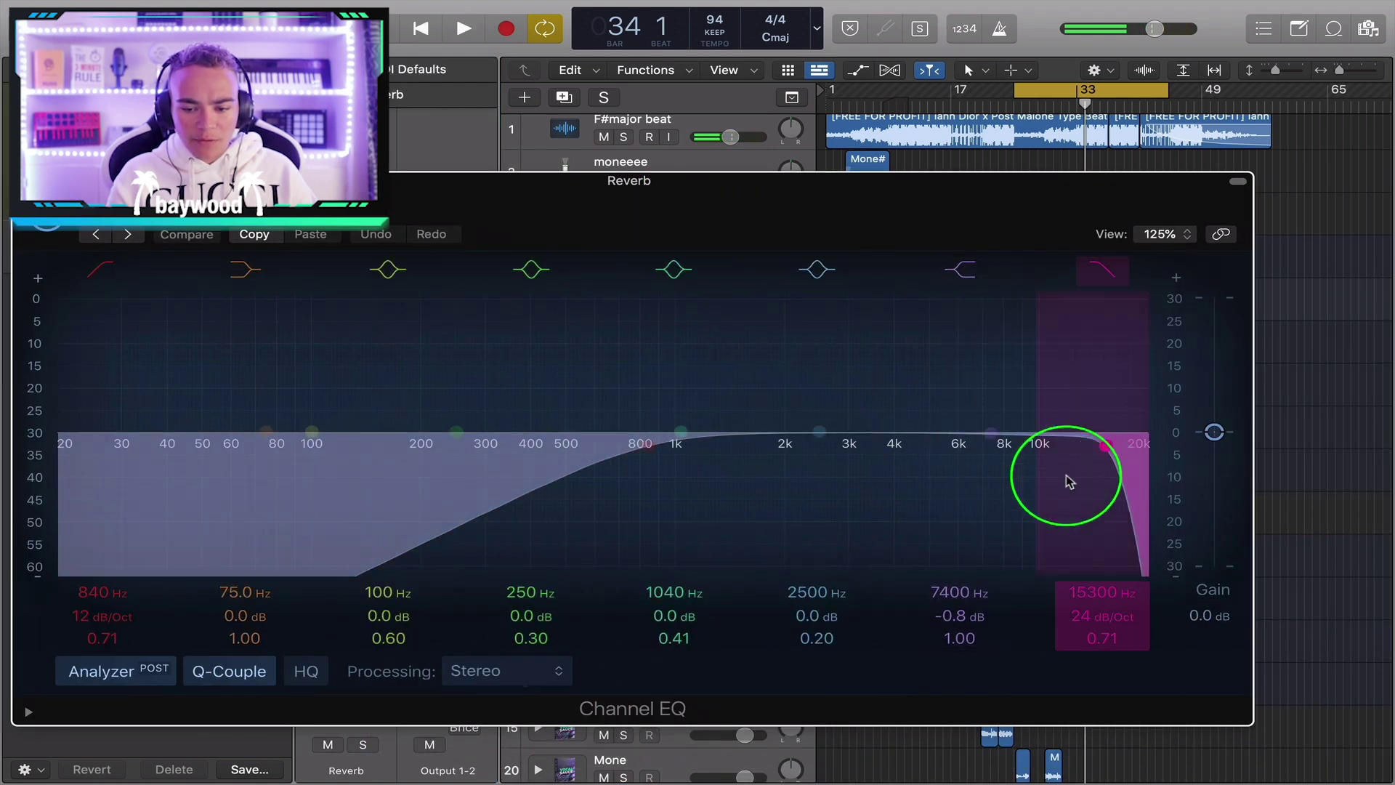
{"action": "left_click_drag", "start_coordinate": [1069, 481], "coordinate": [944, 482]}
{"action": "left_click", "coordinate": [894, 99]}
{"action": "key", "text": "space"}
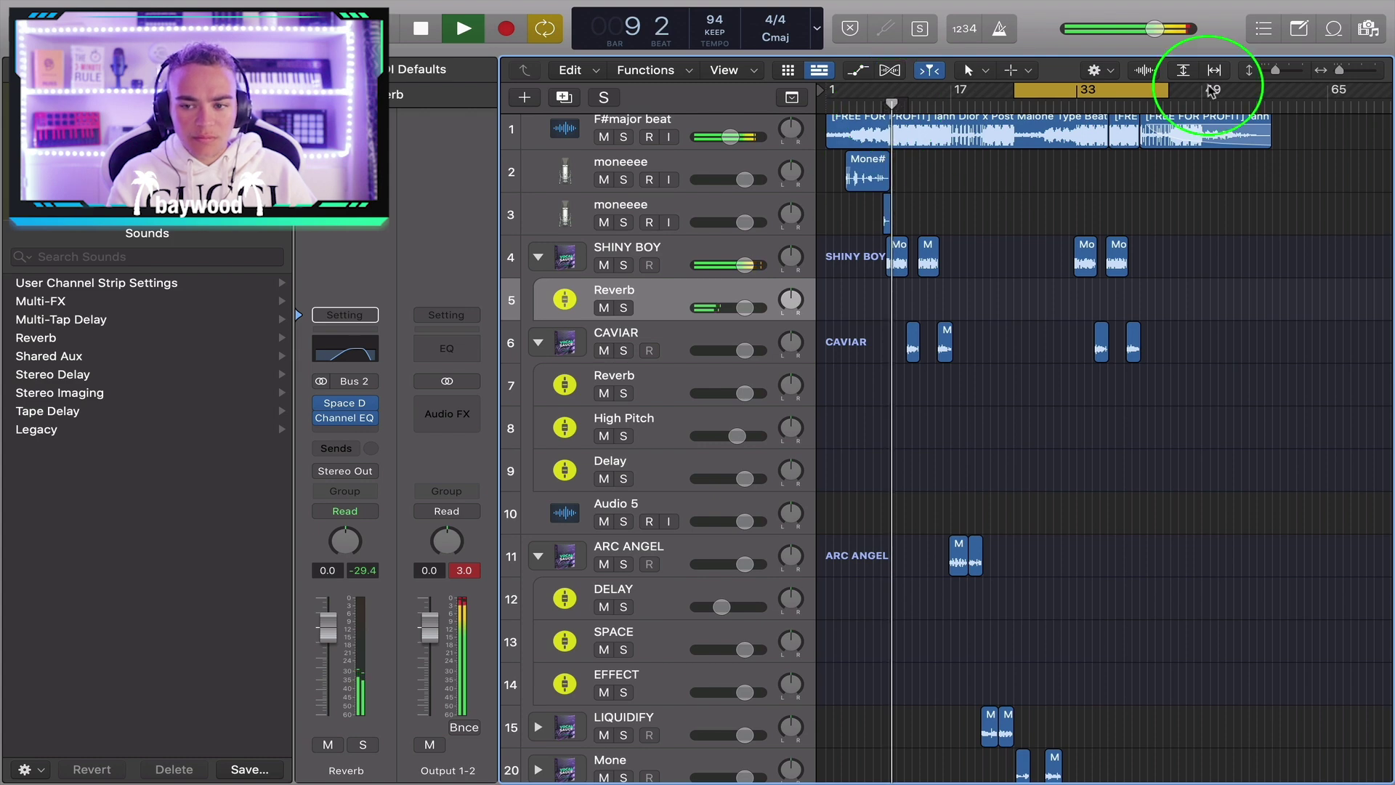
Shrink the track heights to fit all tracks and set the cycle range to bars 9 to 21
{"action": "left_click_drag", "start_coordinate": [1280, 73], "coordinate": [1252, 71]}
{"action": "left_click_drag", "start_coordinate": [1004, 97], "coordinate": [890, 102]}
{"action": "key", "text": "space"}
{"action": "left_click_drag", "start_coordinate": [1163, 89], "coordinate": [911, 276]}
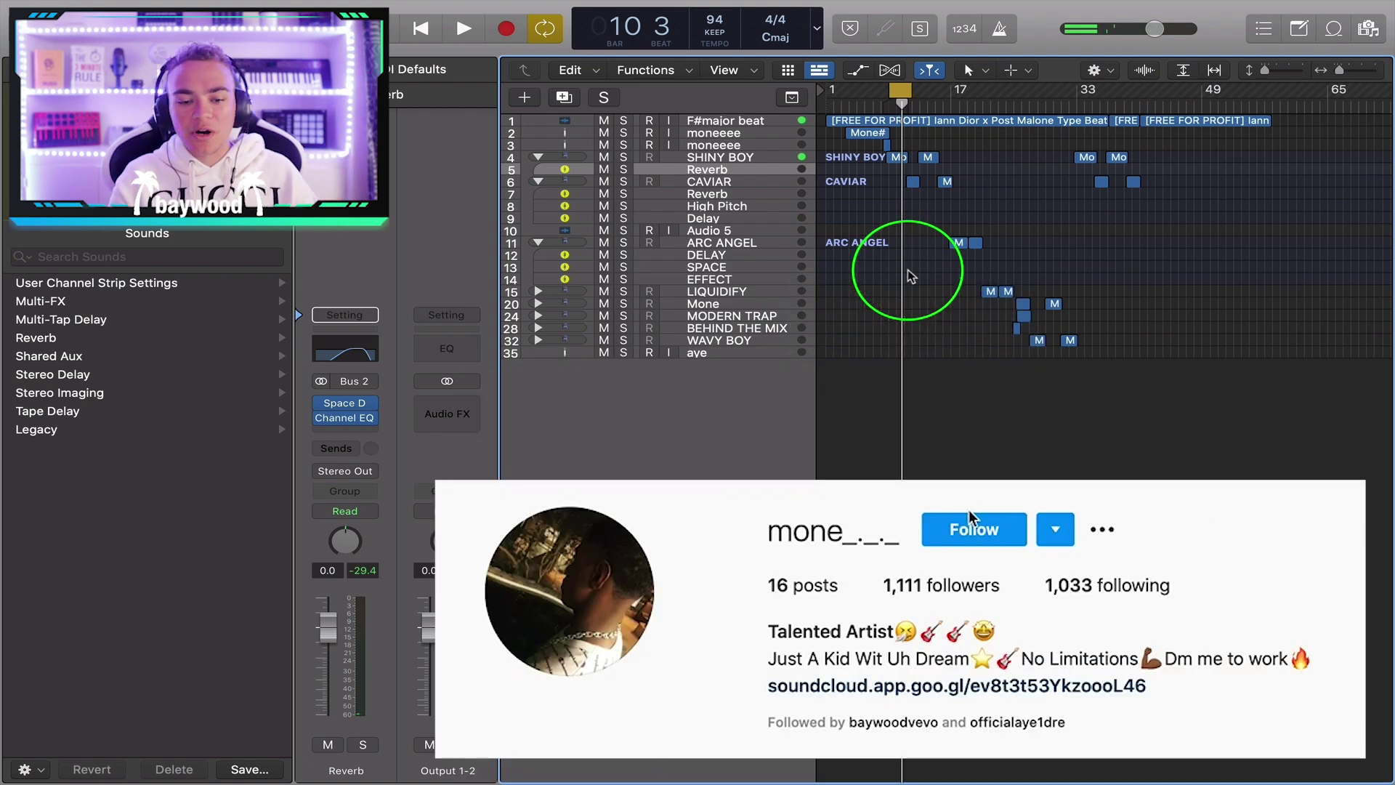
{"action": "key", "text": "super+Right"}
{"action": "key", "text": "super+Right"}
{"action": "key", "text": "super+Right"}
{"action": "key", "text": "super+Right"}
{"action": "key", "text": "super+Right"}
{"action": "left_click_drag", "start_coordinate": [938, 92], "coordinate": [1186, 116]}
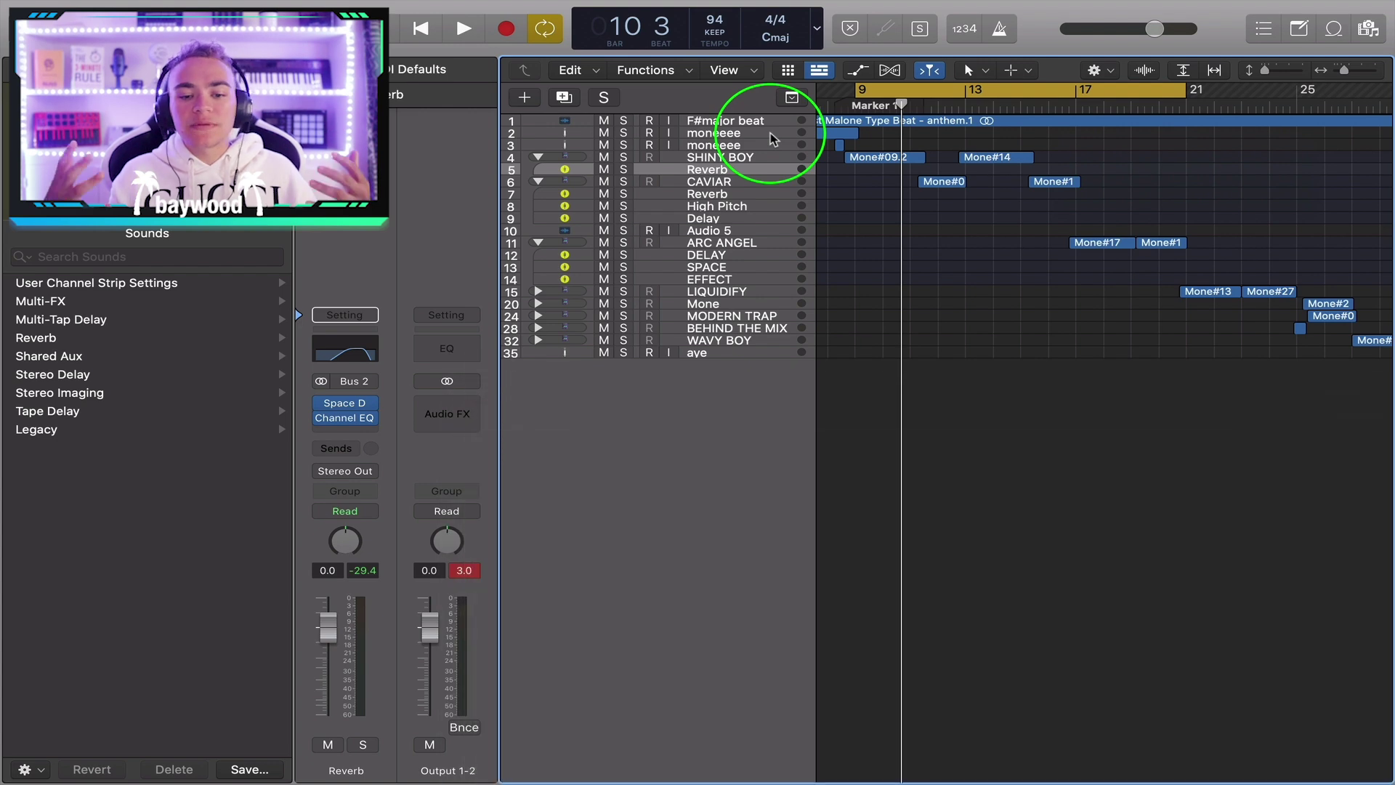
Load the bright boy preset from Master Chains_Vocal Sauce 2 onto the stereo output channel and play the cycled section
{"action": "left_click", "coordinate": [444, 317]}
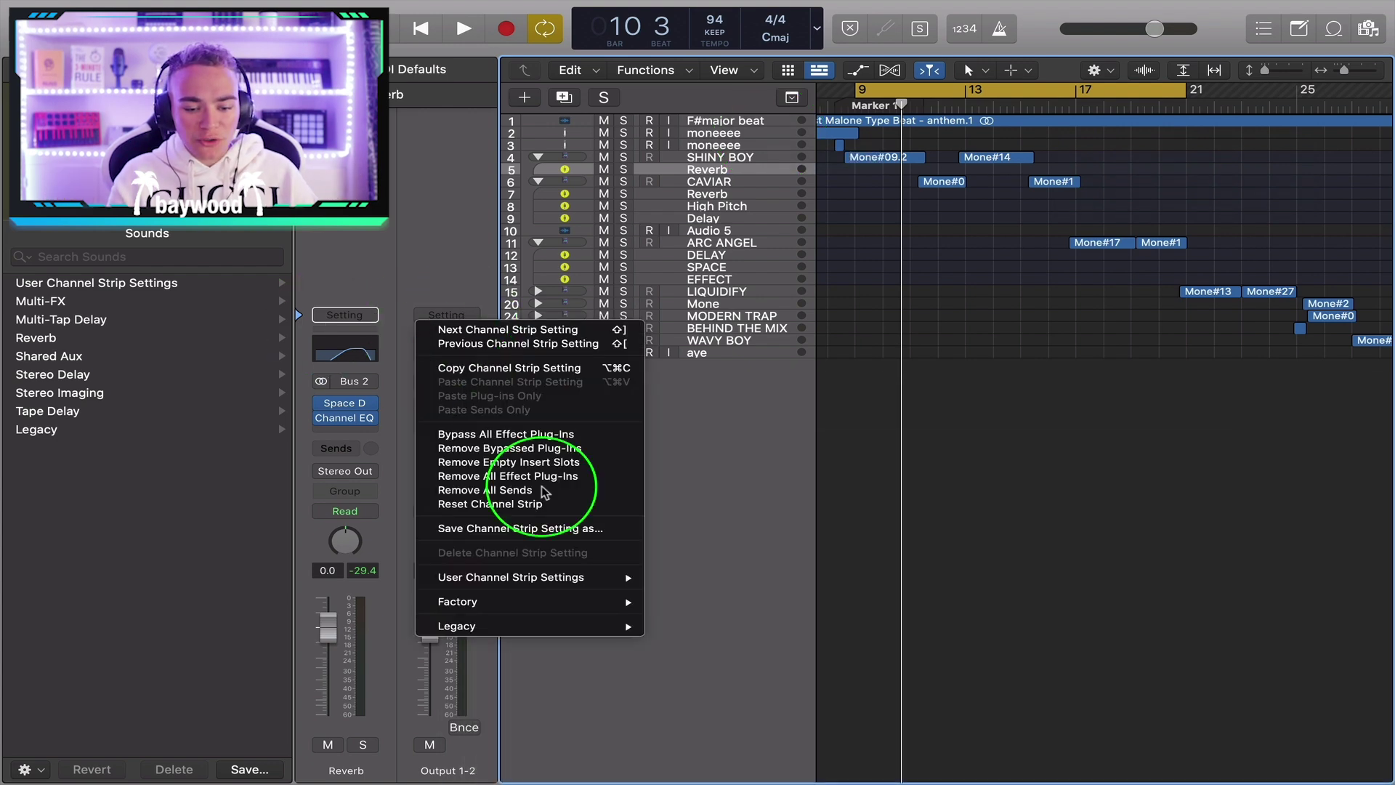
{"action": "mouse_move", "coordinate": [577, 575]}
{"action": "mouse_move", "coordinate": [801, 631]}
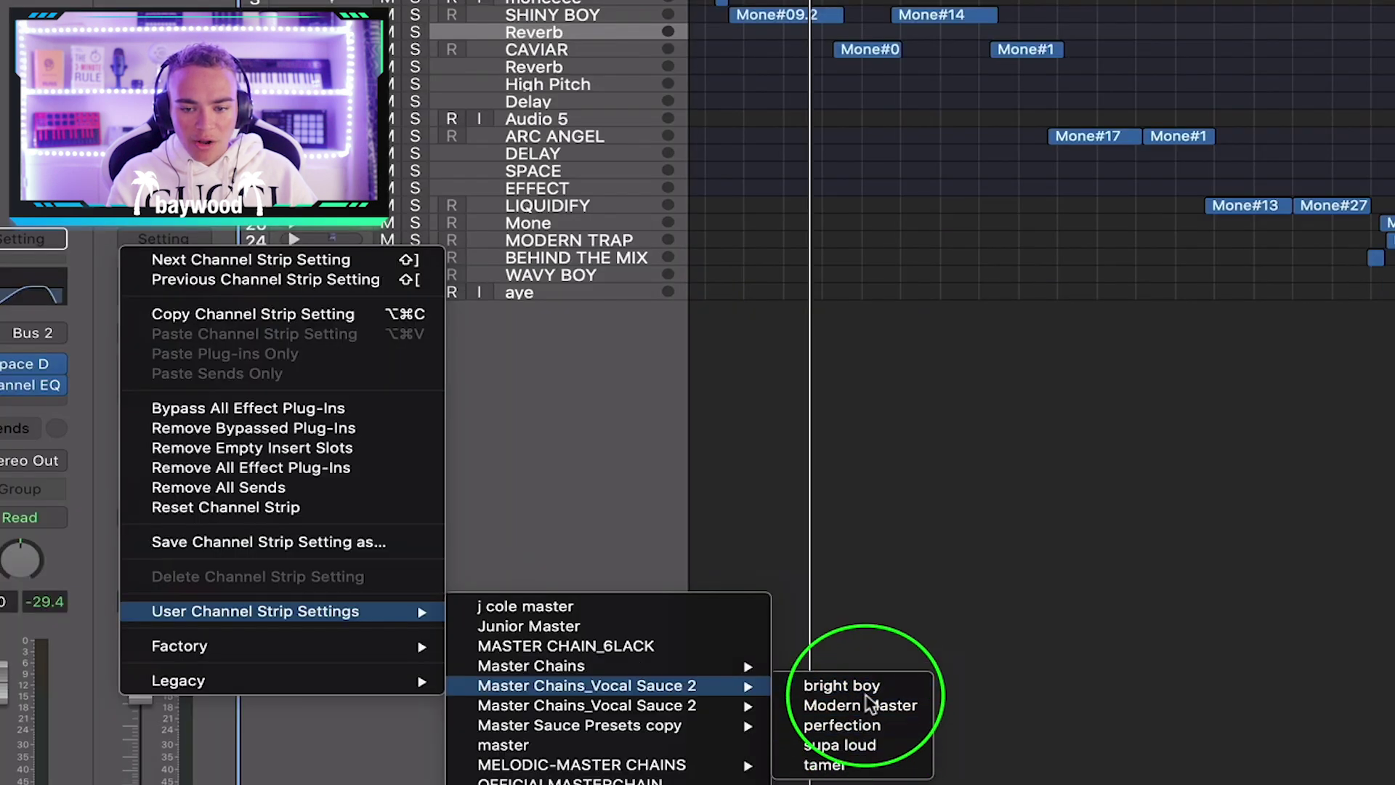
{"action": "left_click", "coordinate": [866, 694]}
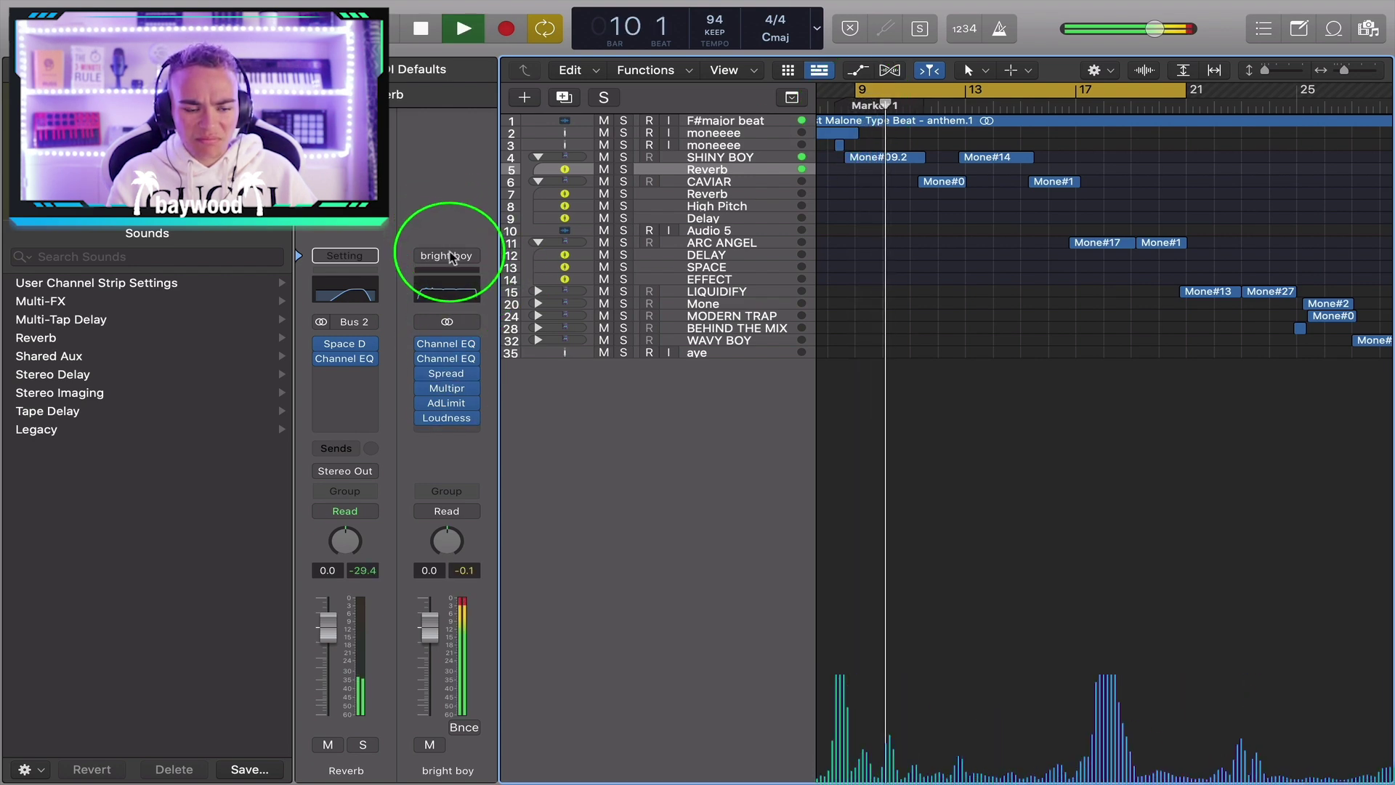
Audition the Modern Master and perfection master chain presets on the stereo output during playback
{"action": "left_click", "coordinate": [450, 257]}
{"action": "mouse_move", "coordinate": [523, 542]}
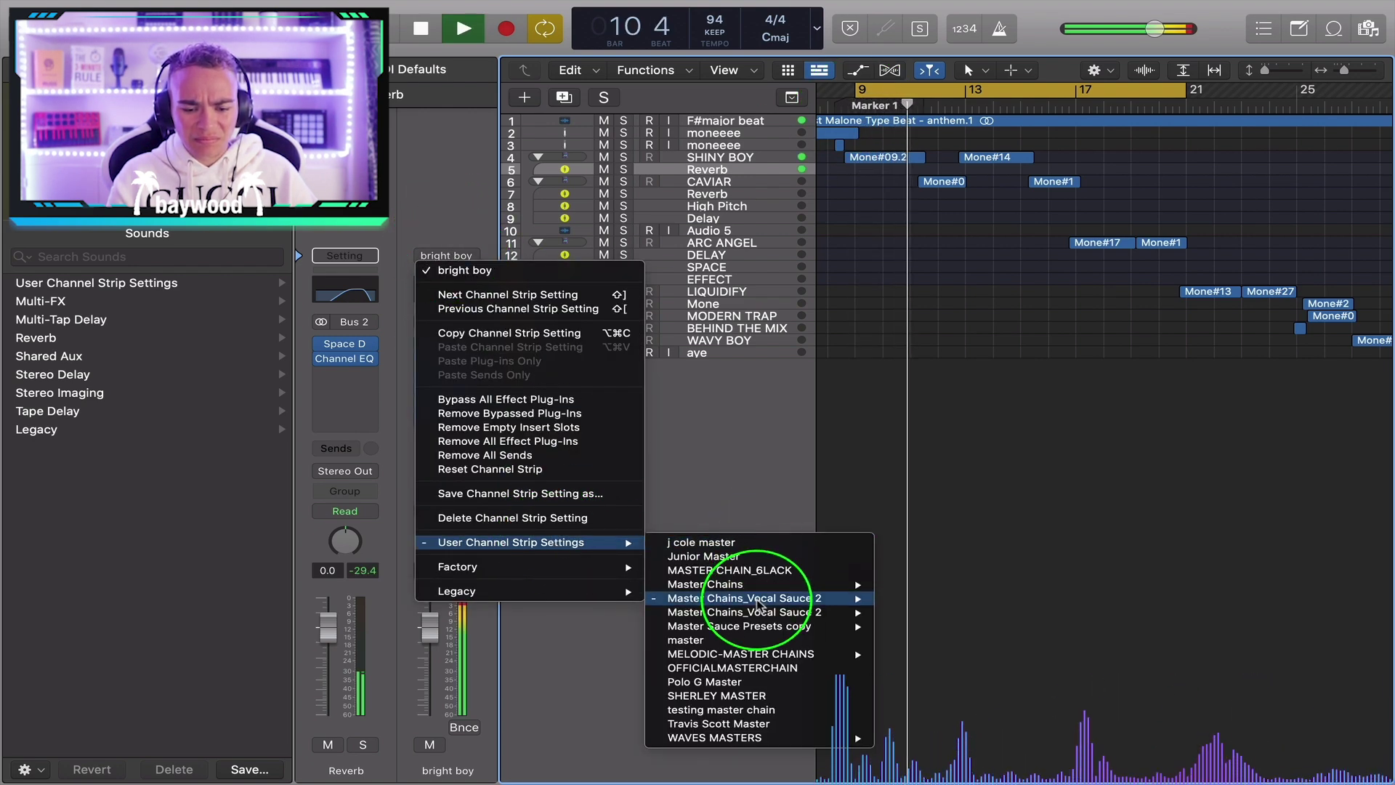
{"action": "mouse_move", "coordinate": [745, 597]}
{"action": "left_click", "coordinate": [939, 616]}
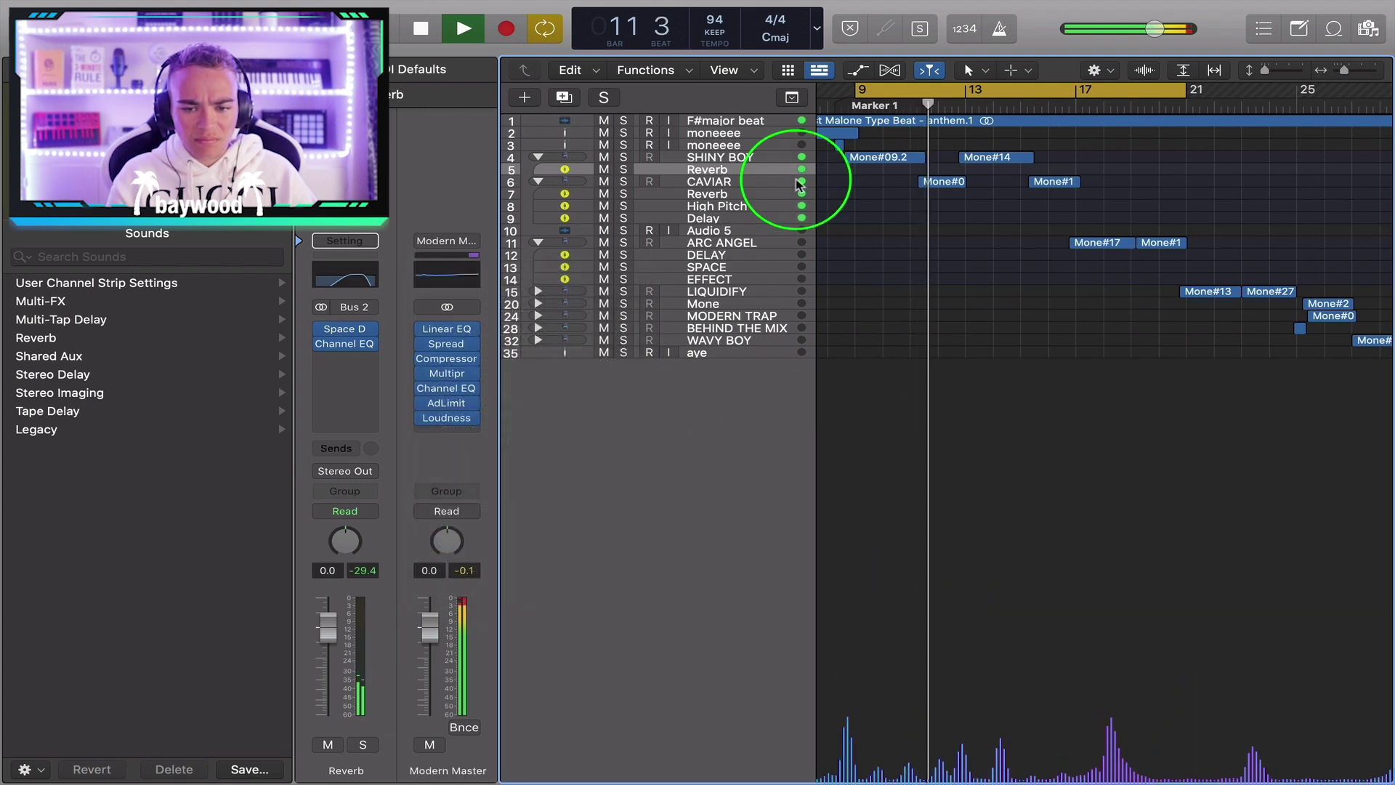
{"action": "left_click", "coordinate": [458, 247]}
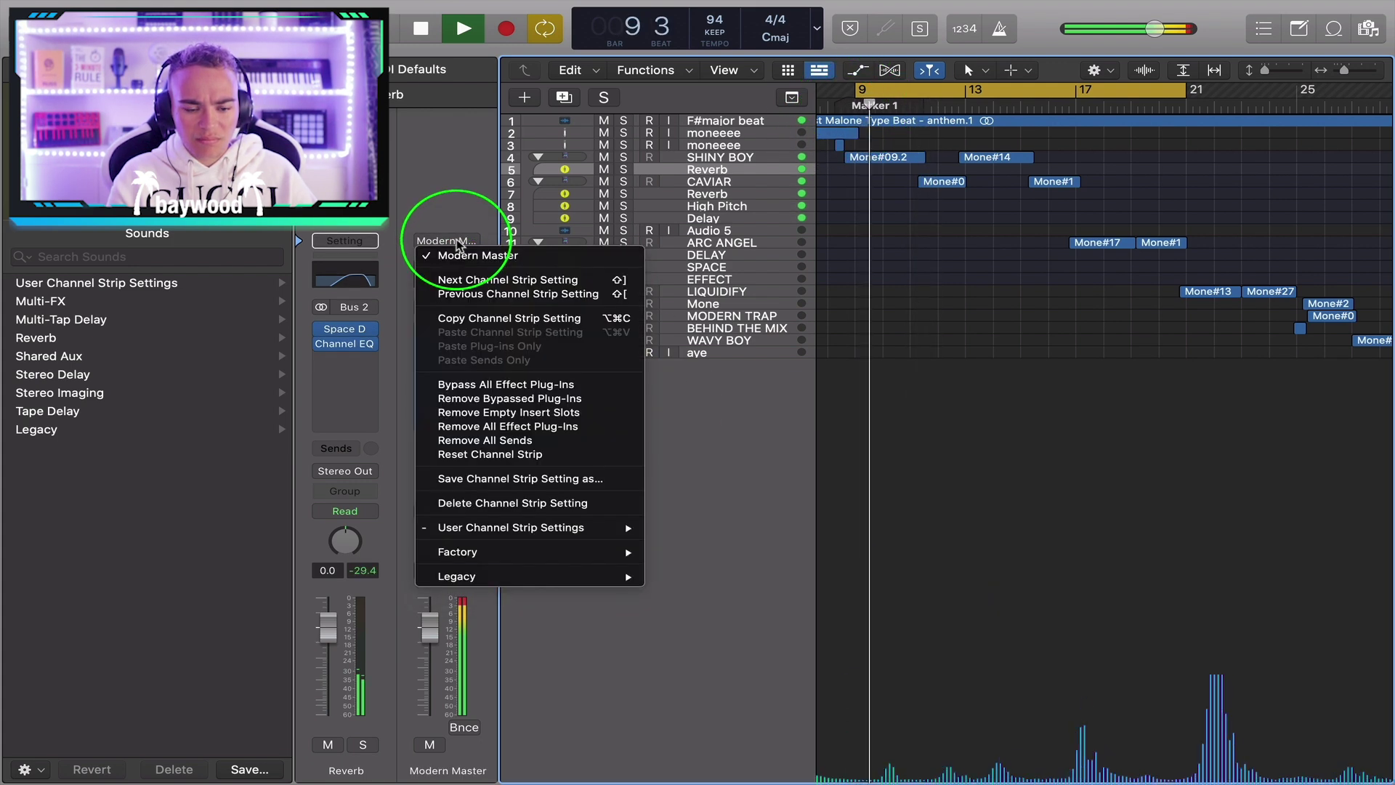
{"action": "mouse_move", "coordinate": [563, 528]}
{"action": "mouse_move", "coordinate": [746, 585]}
{"action": "left_click", "coordinate": [923, 611]}
Audition the supa loud and tamer master chain presets on the stereo output during playback
{"action": "left_click", "coordinate": [446, 240]}
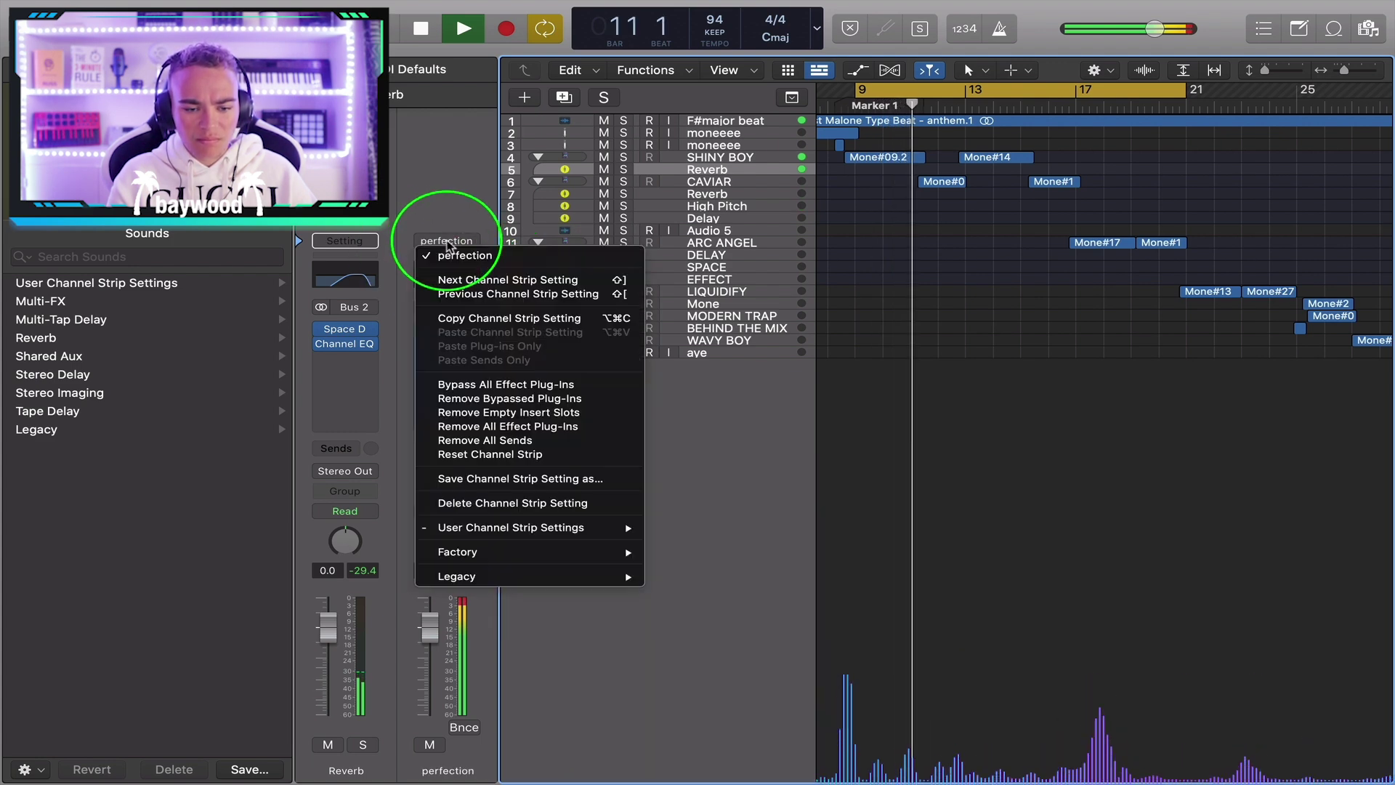
{"action": "mouse_move", "coordinate": [523, 527]}
{"action": "mouse_move", "coordinate": [764, 598]}
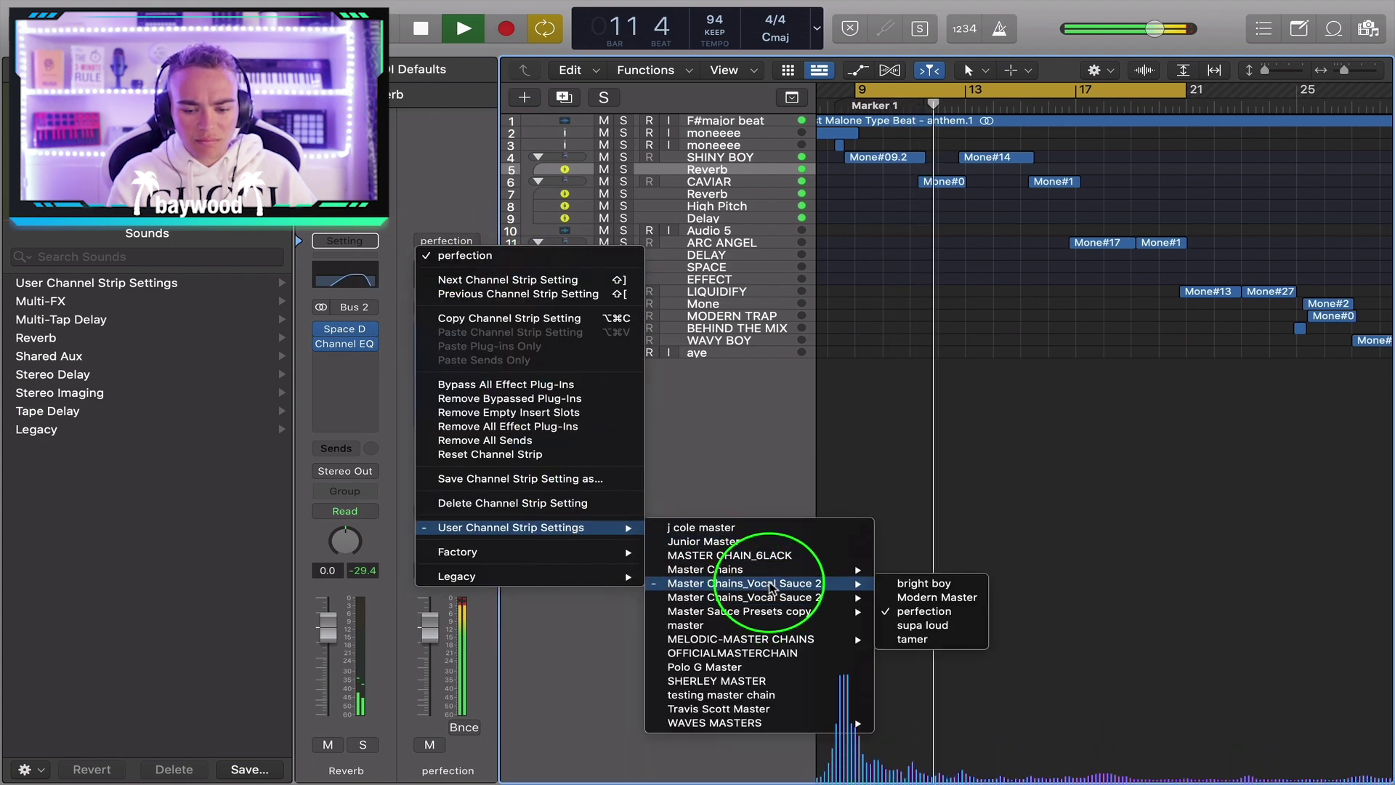
{"action": "left_click", "coordinate": [924, 624]}
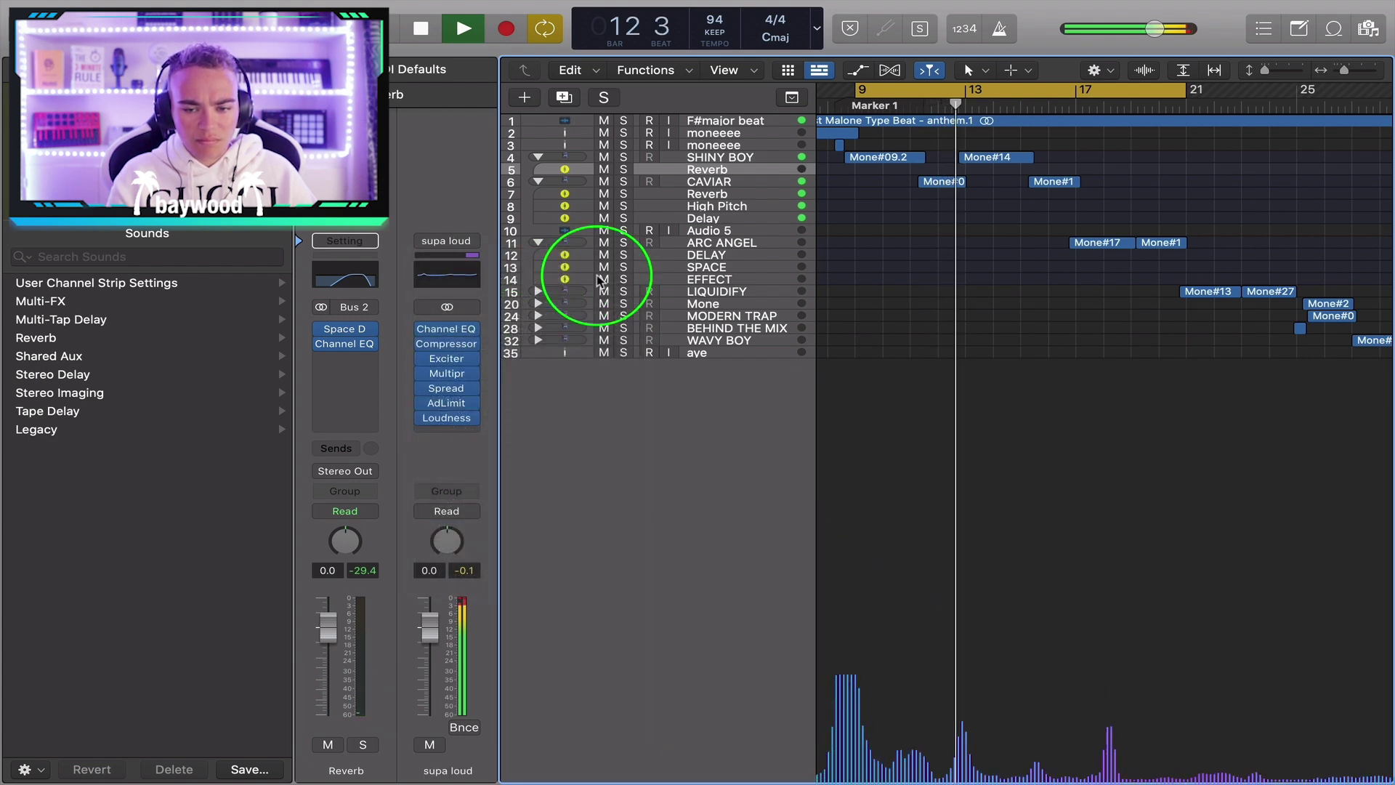
{"action": "left_click", "coordinate": [446, 240]}
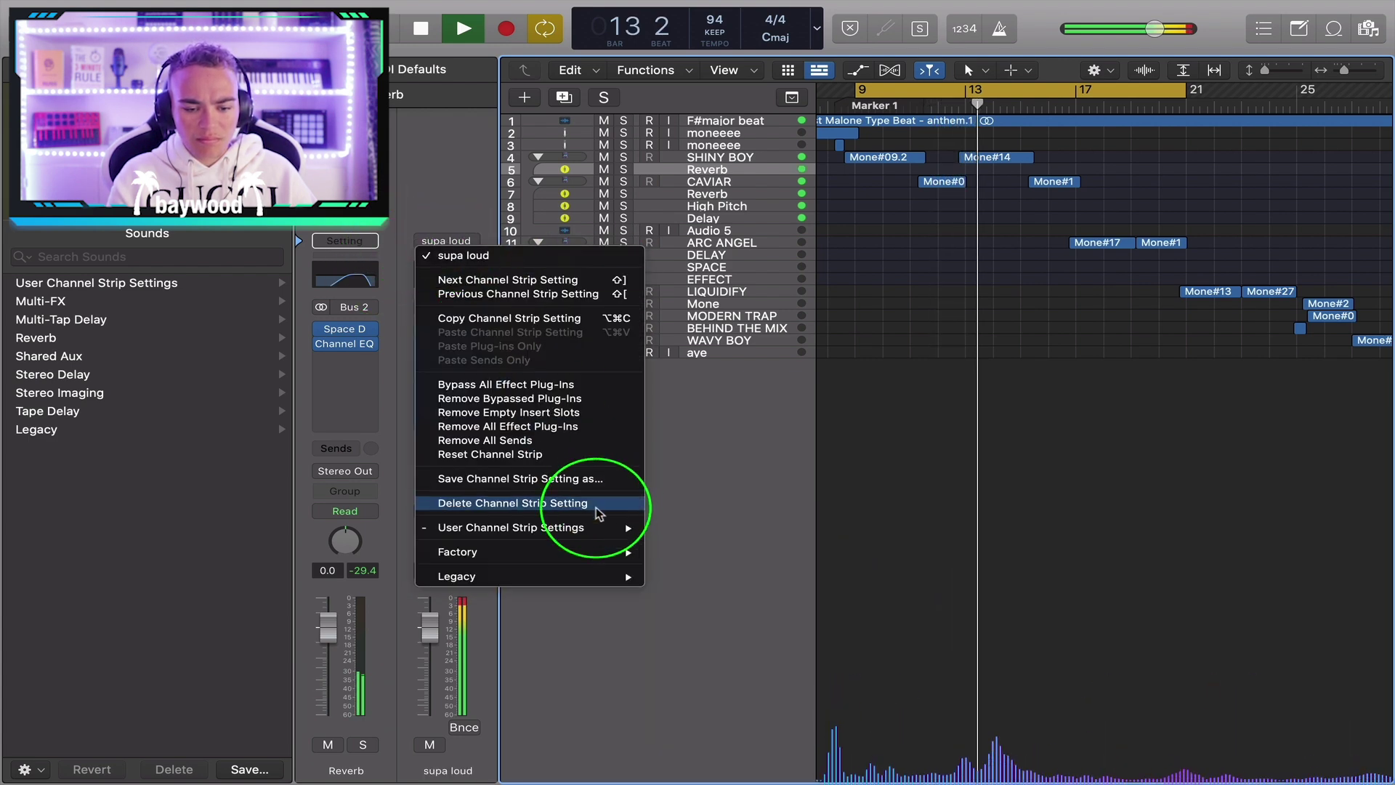
{"action": "mouse_move", "coordinate": [596, 528]}
{"action": "mouse_move", "coordinate": [741, 583]}
{"action": "left_click", "coordinate": [924, 640]}
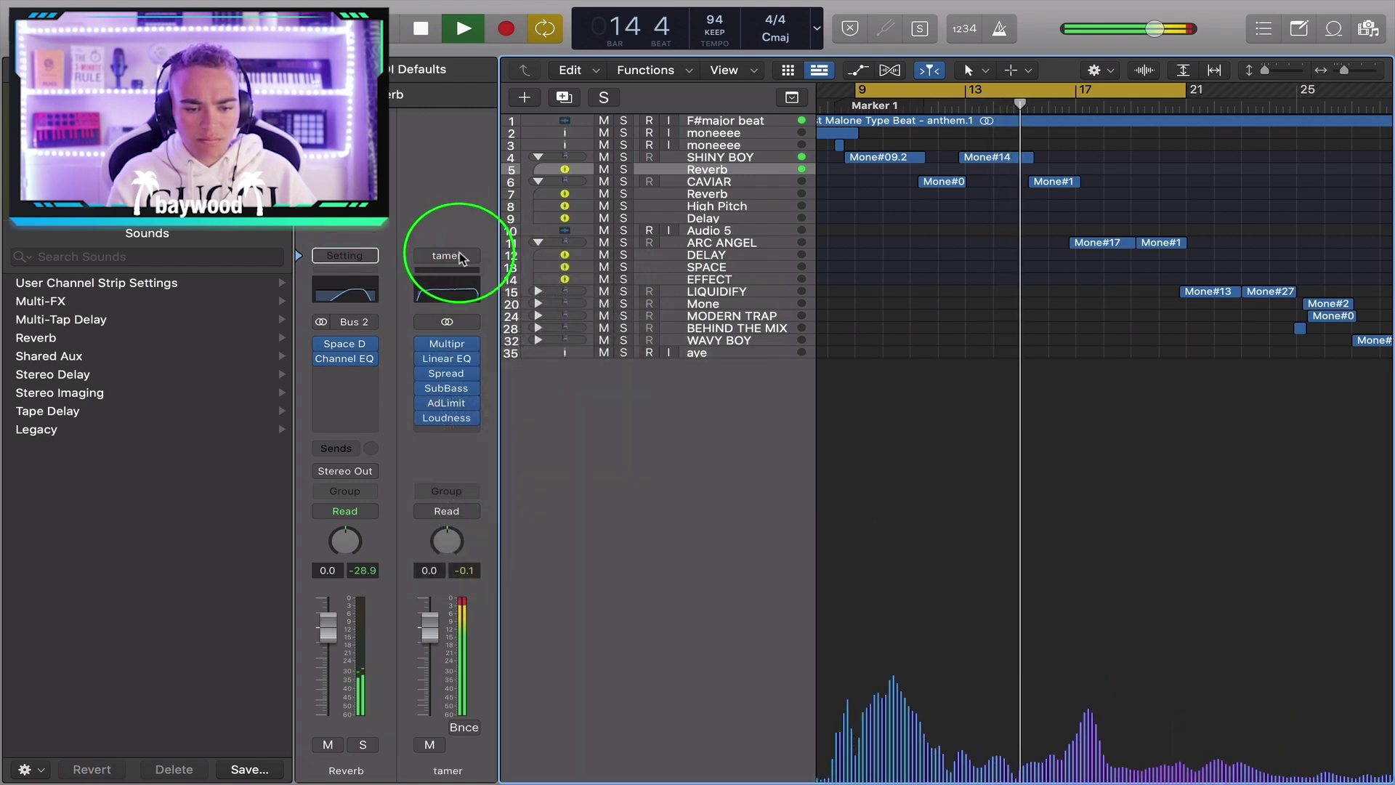
Reload the bright boy master chain preset on the stereo output, listen to the loop and stop playback
{"action": "left_click", "coordinate": [461, 258]}
{"action": "mouse_move", "coordinate": [512, 542]}
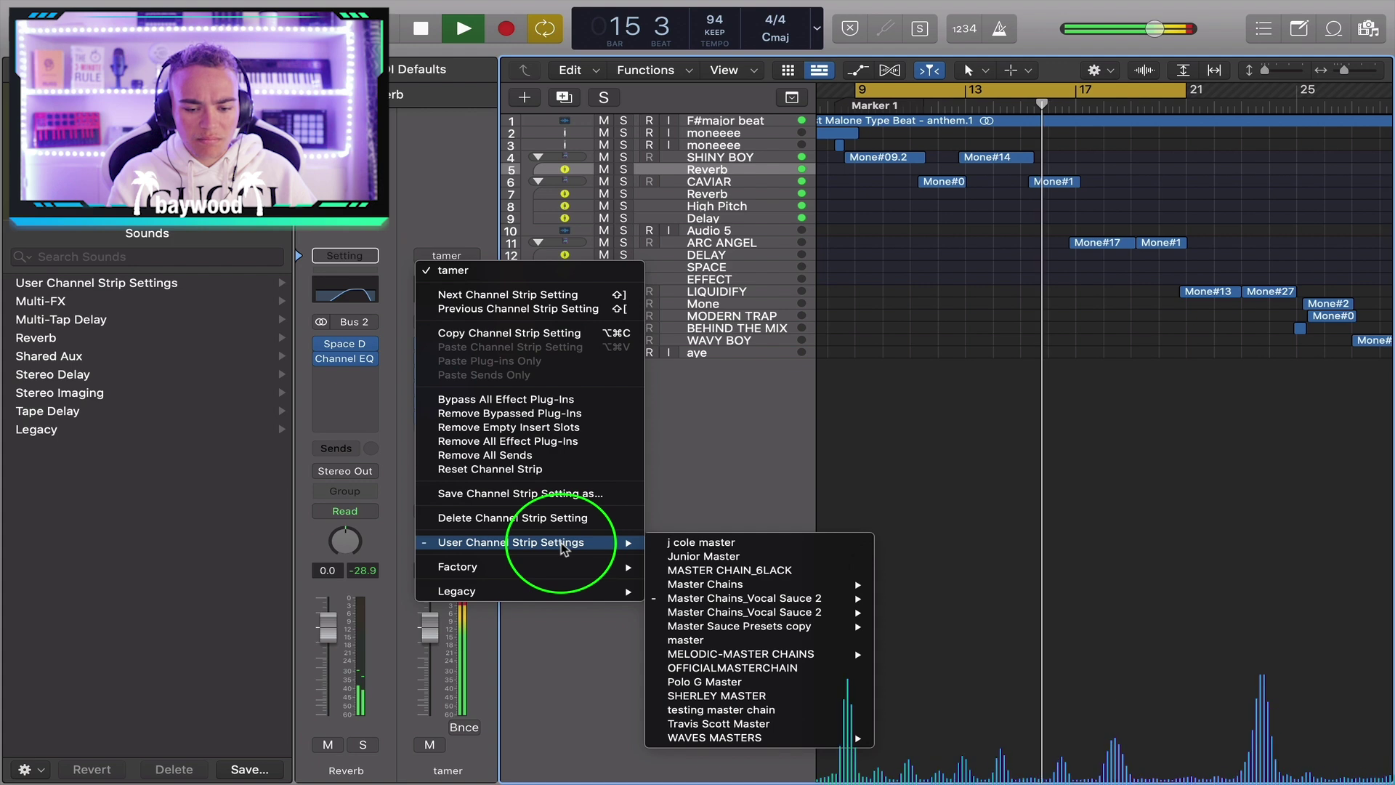
{"action": "mouse_move", "coordinate": [799, 597]}
{"action": "left_click", "coordinate": [897, 599]}
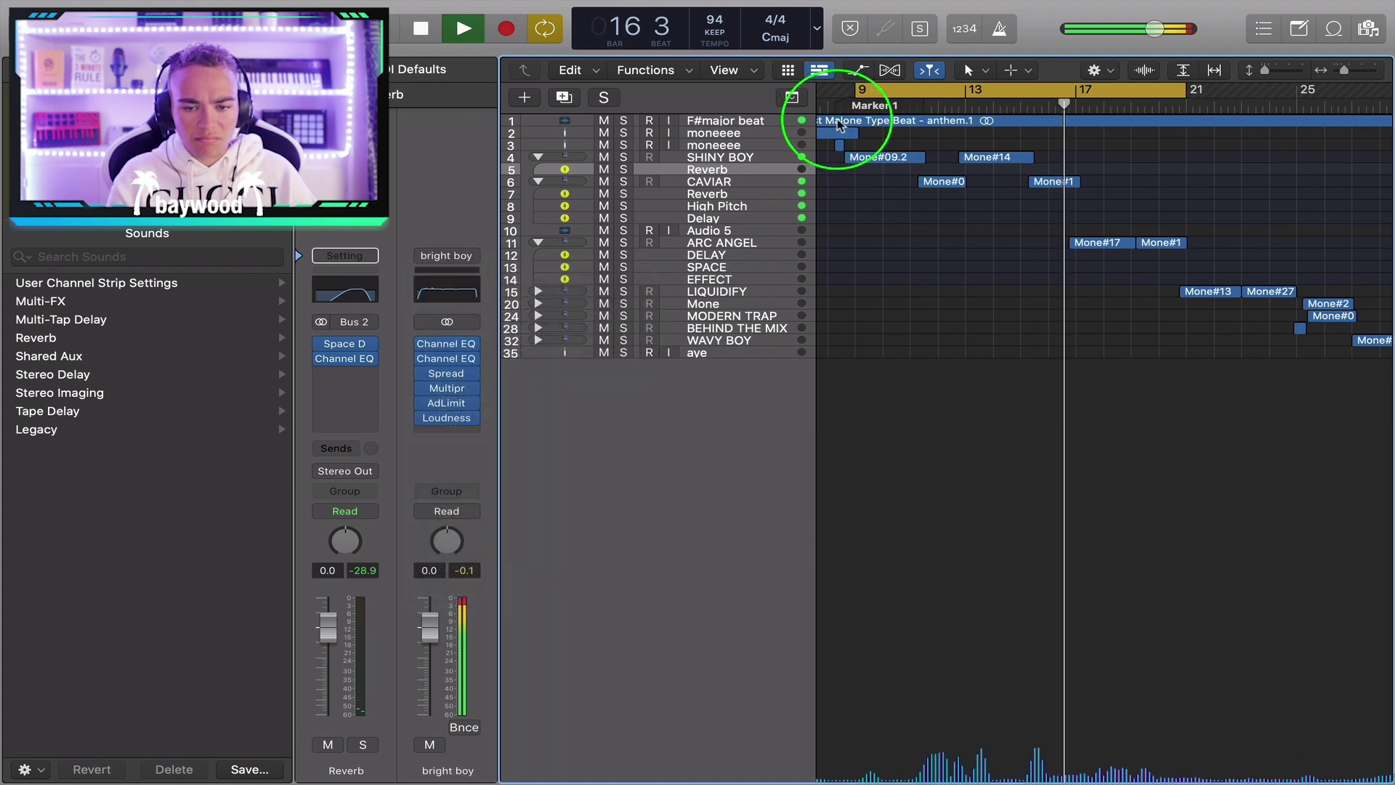
{"action": "mouse_move", "coordinate": [445, 378]}
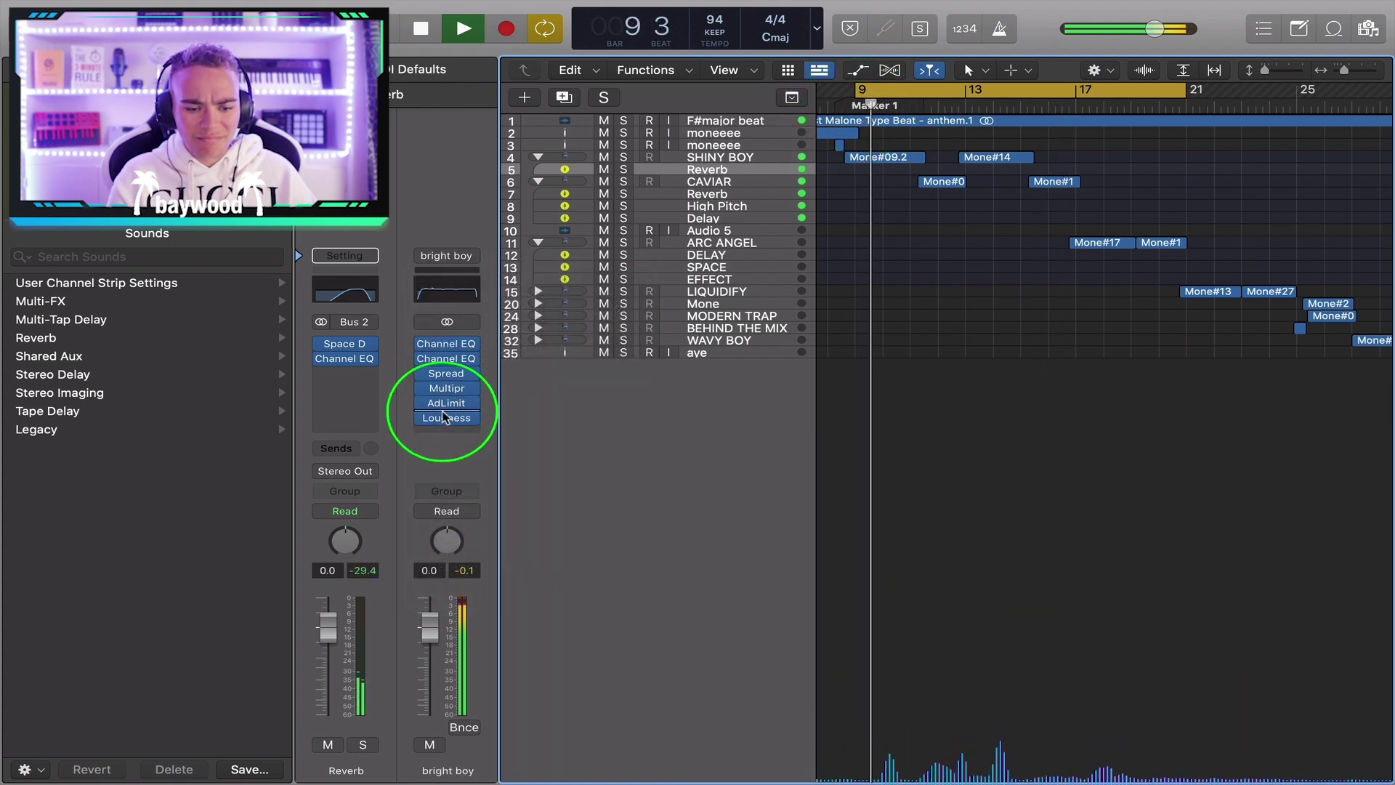
{"action": "key", "text": "space"}
Open the master channel's Loudness Meter and Adaptive Limiter and arrange their windows side by side
{"action": "mouse_move", "coordinate": [448, 423]}
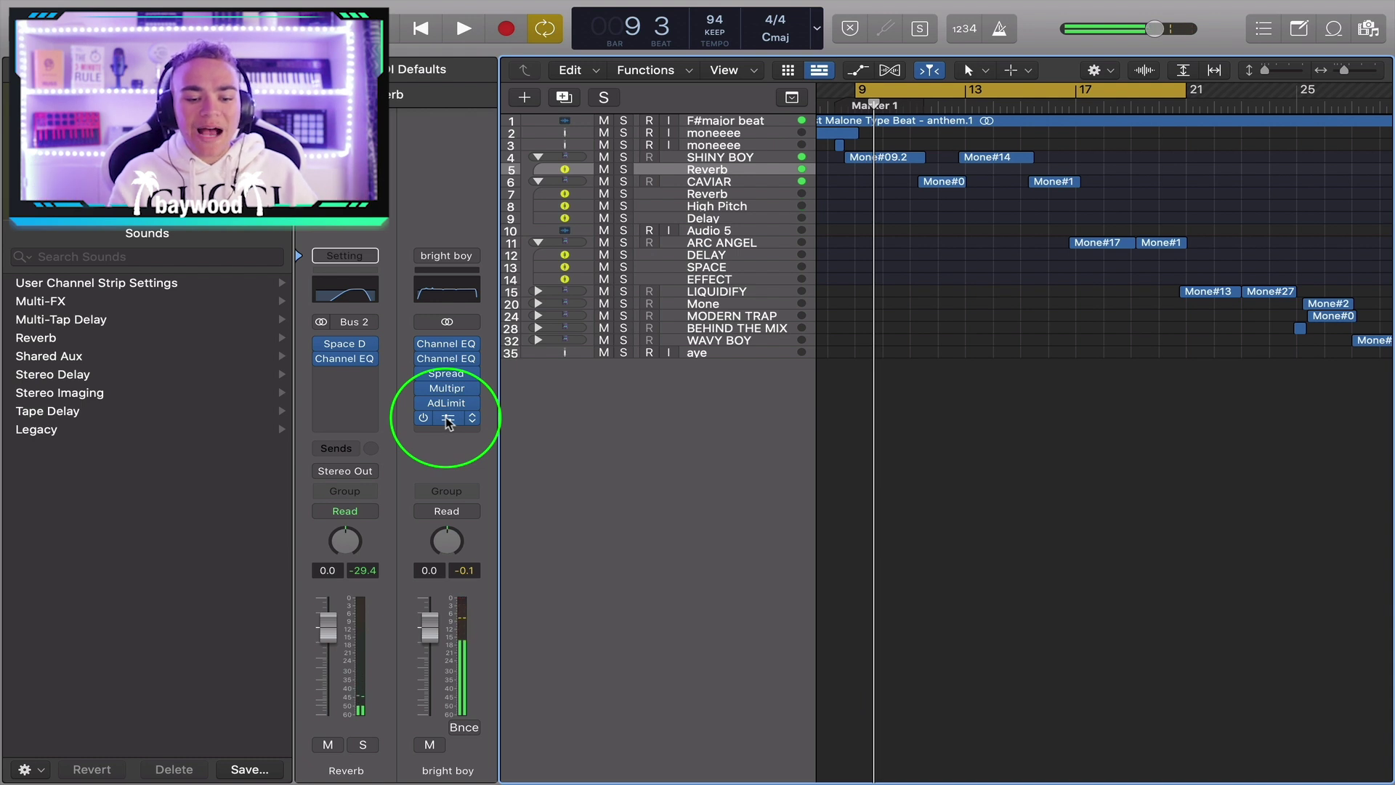
{"action": "left_click", "coordinate": [449, 420]}
{"action": "left_click_drag", "start_coordinate": [554, 243], "coordinate": [863, 274]}
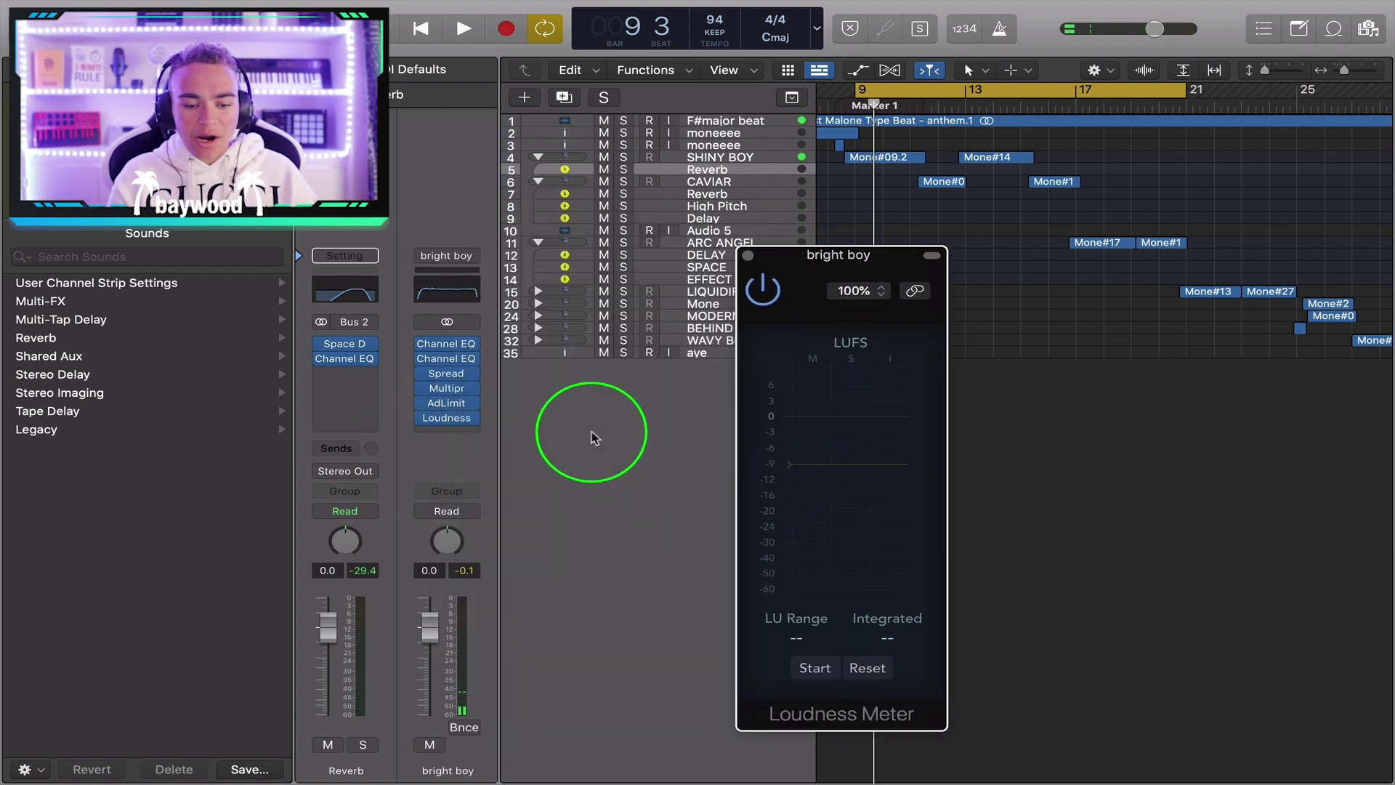
{"action": "left_click", "coordinate": [433, 402]}
{"action": "left_click_drag", "start_coordinate": [842, 247], "coordinate": [327, 143]}
{"action": "left_click_drag", "start_coordinate": [821, 259], "coordinate": [978, 264]}
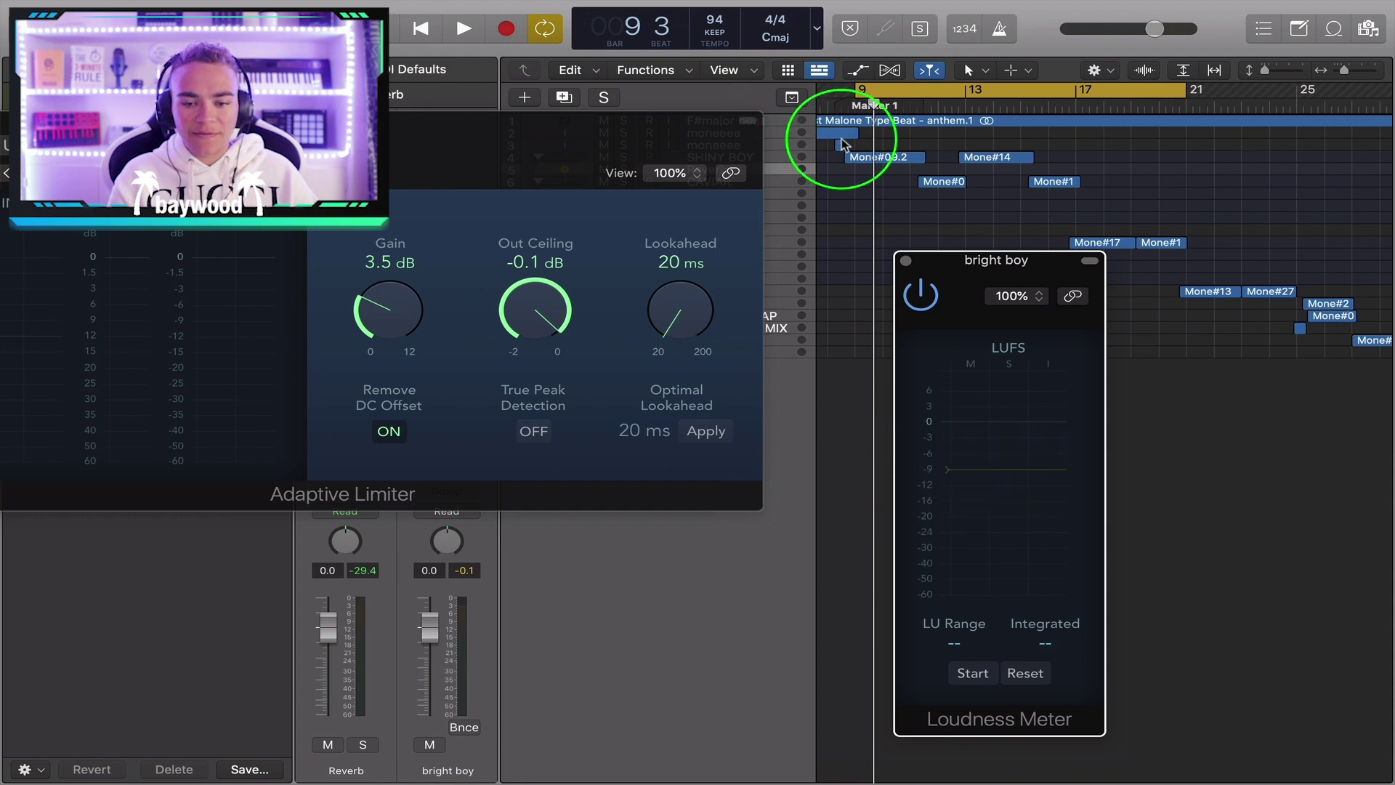
Set the Adaptive Limiter's gain to 3.6 dB while monitoring loudness during playback, and close both plug-in windows
{"action": "key", "text": "space"}
{"action": "left_click_drag", "start_coordinate": [496, 130], "coordinate": [566, 136]}
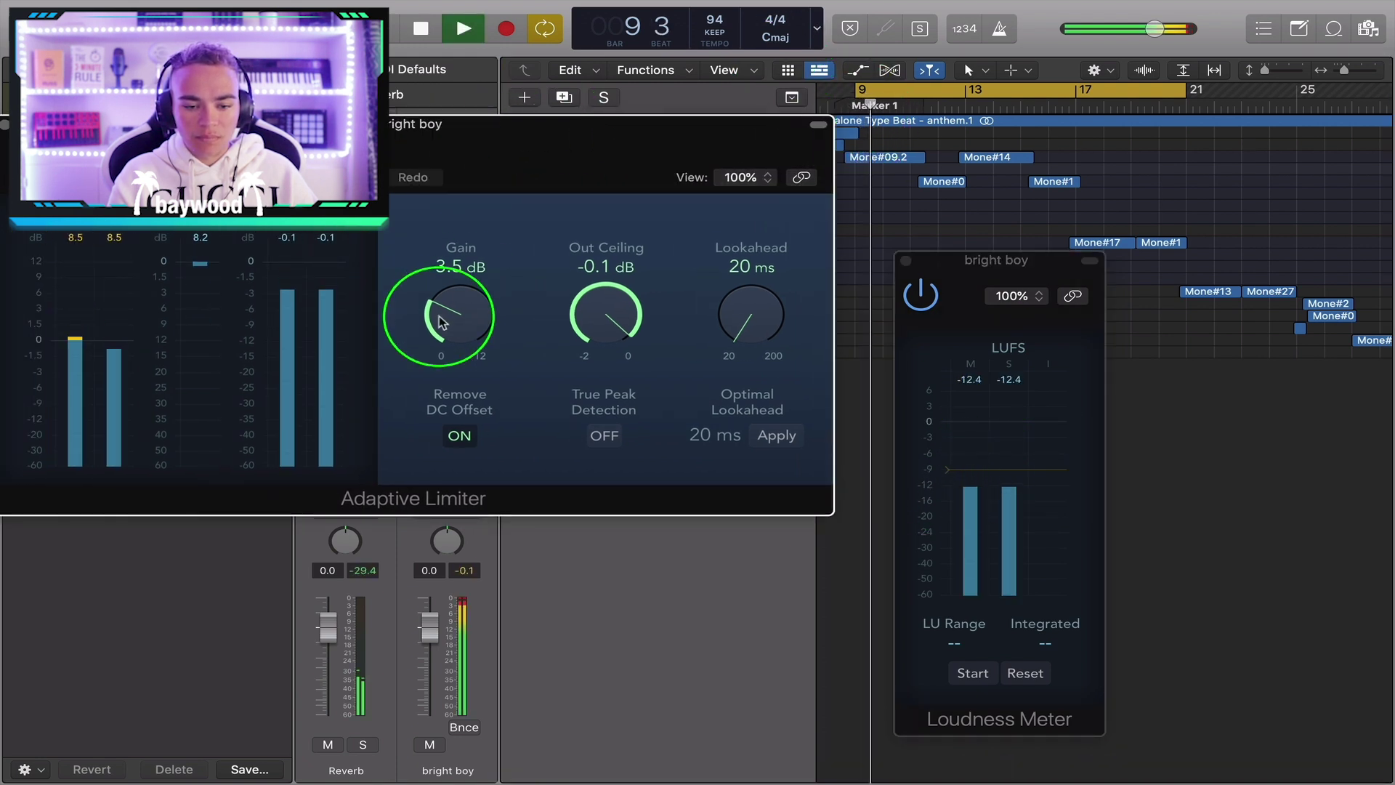
{"action": "left_click_drag", "start_coordinate": [453, 329], "coordinate": [454, 324]}
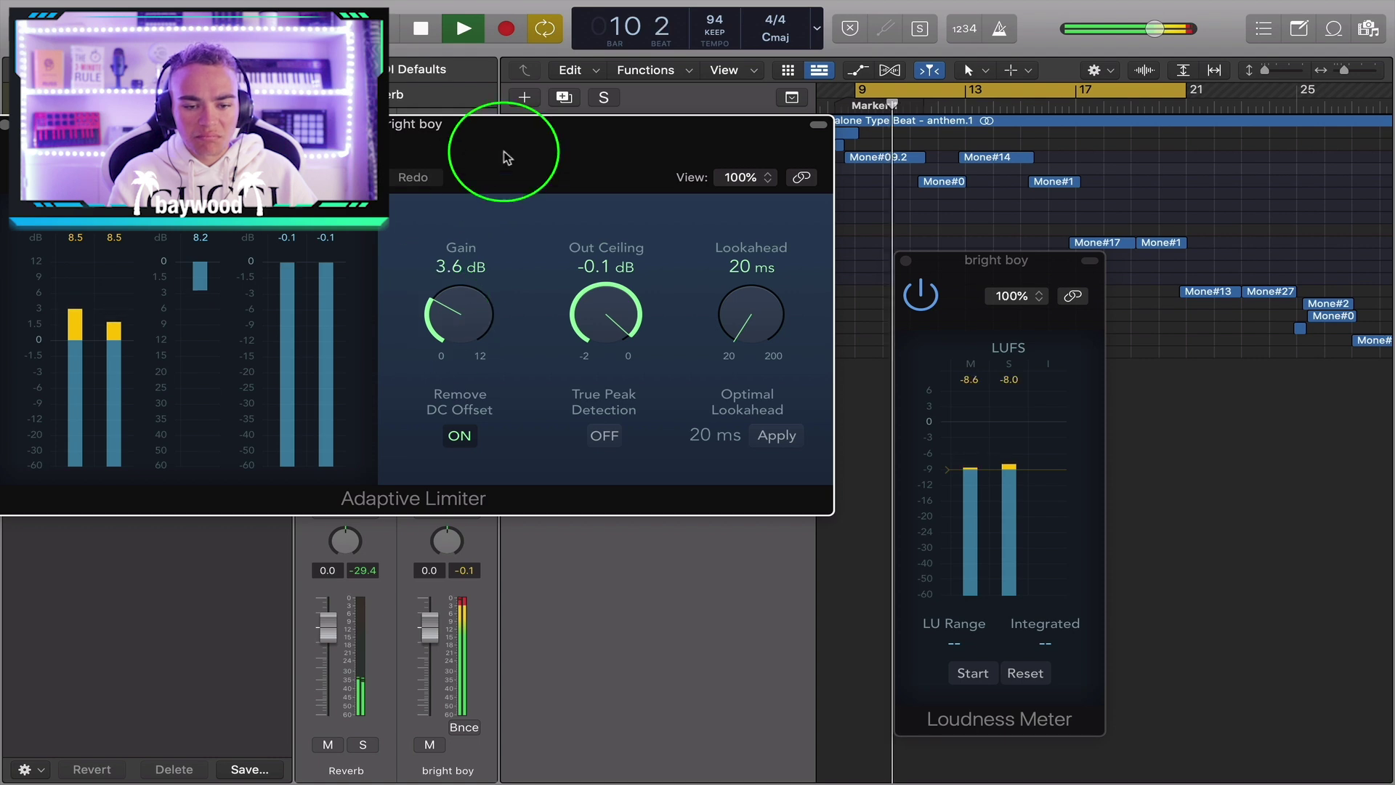
{"action": "left_click_drag", "start_coordinate": [508, 146], "coordinate": [691, 181]}
{"action": "key", "text": "super+w"}
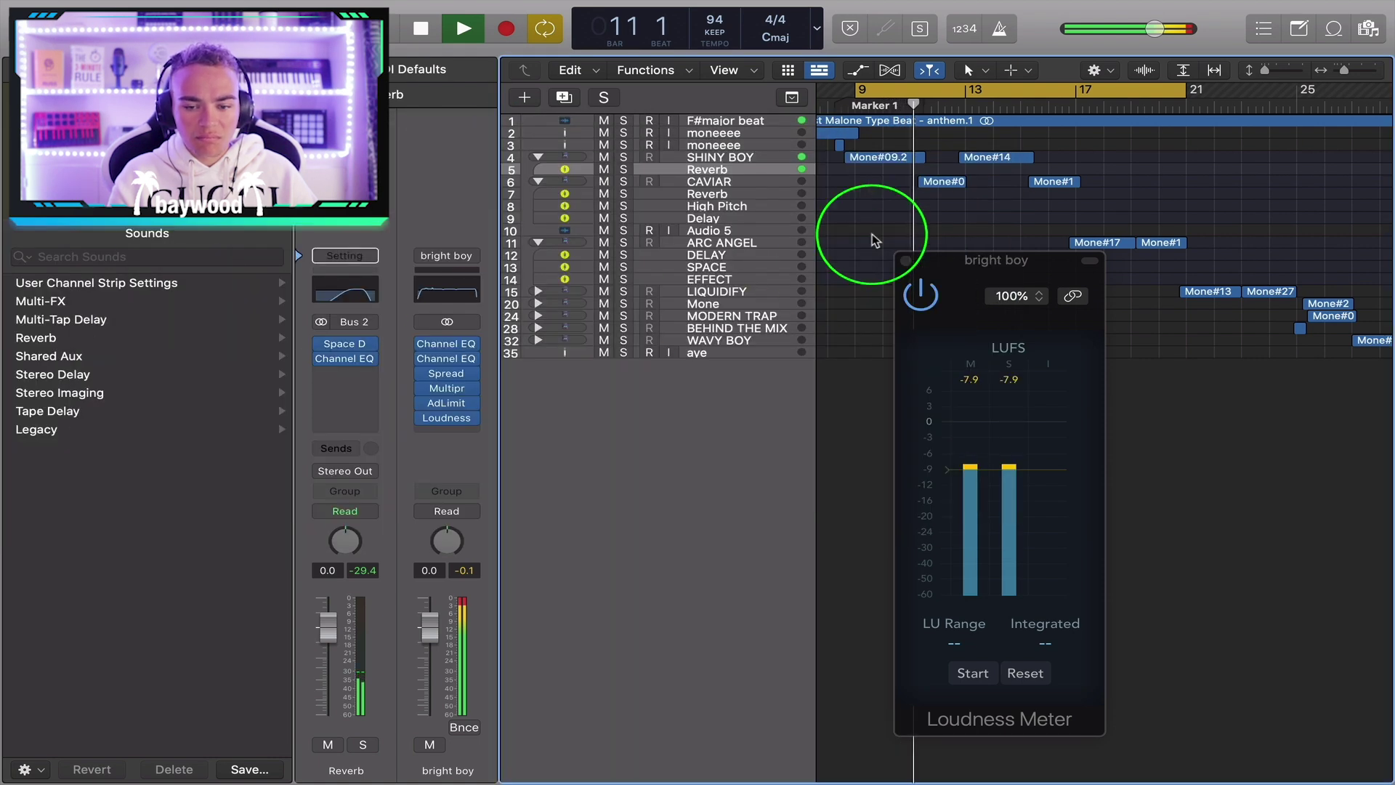
{"action": "left_click", "coordinate": [904, 262]}
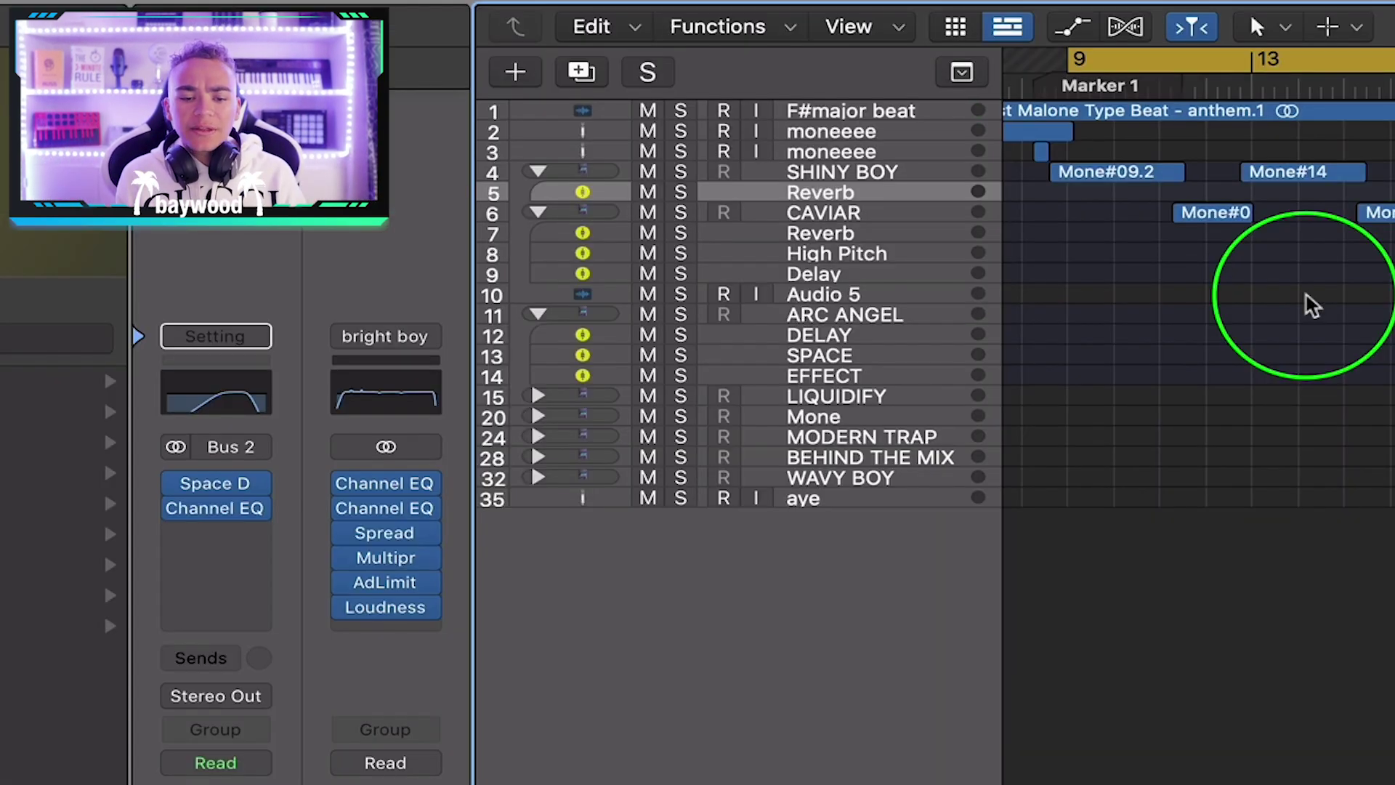
Review the CAVIAR track's Reverb, High Pitch and Delay channels, collapse and re-expand its stack, and select its Reverb channel
{"action": "left_click", "coordinate": [861, 234]}
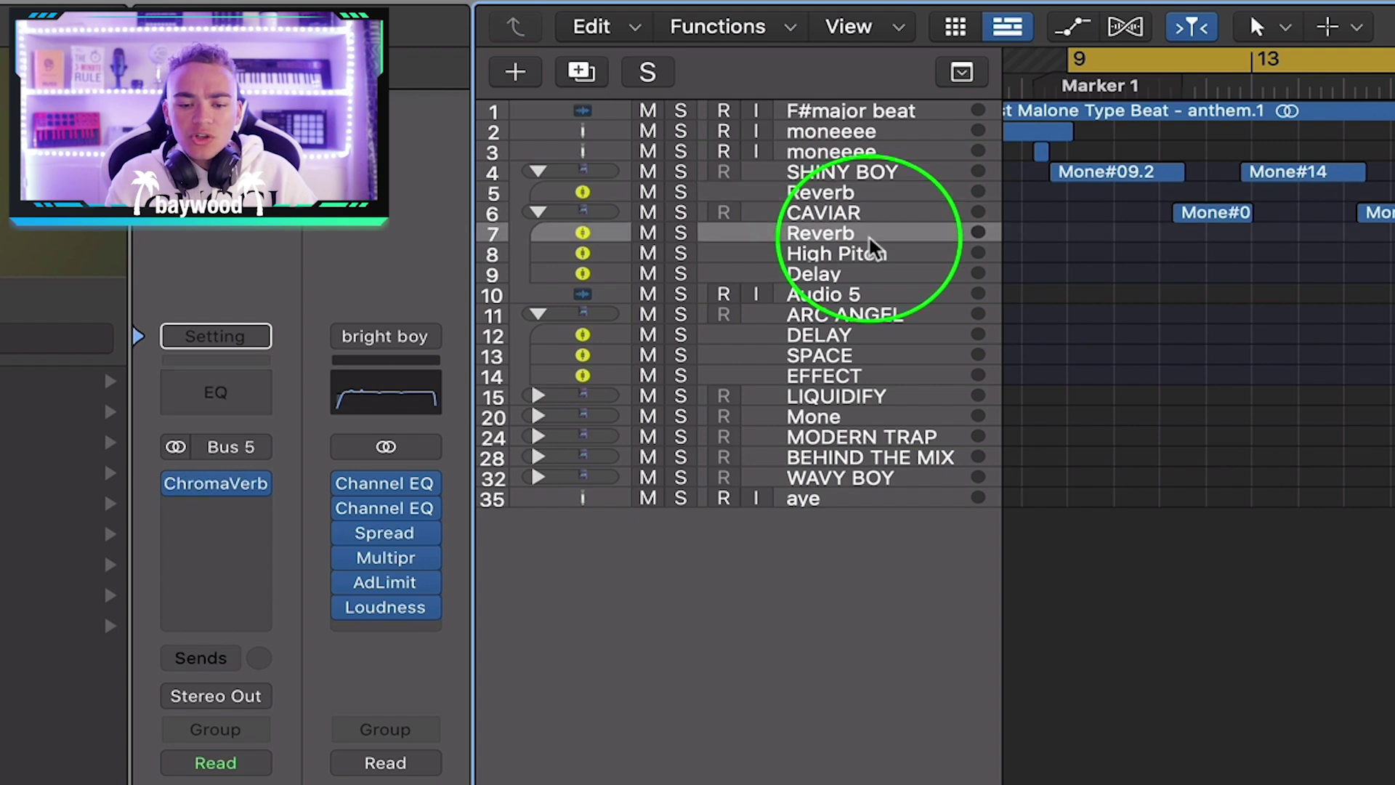
{"action": "left_click", "coordinate": [882, 254]}
{"action": "left_click", "coordinate": [864, 274]}
{"action": "left_click", "coordinate": [850, 233]}
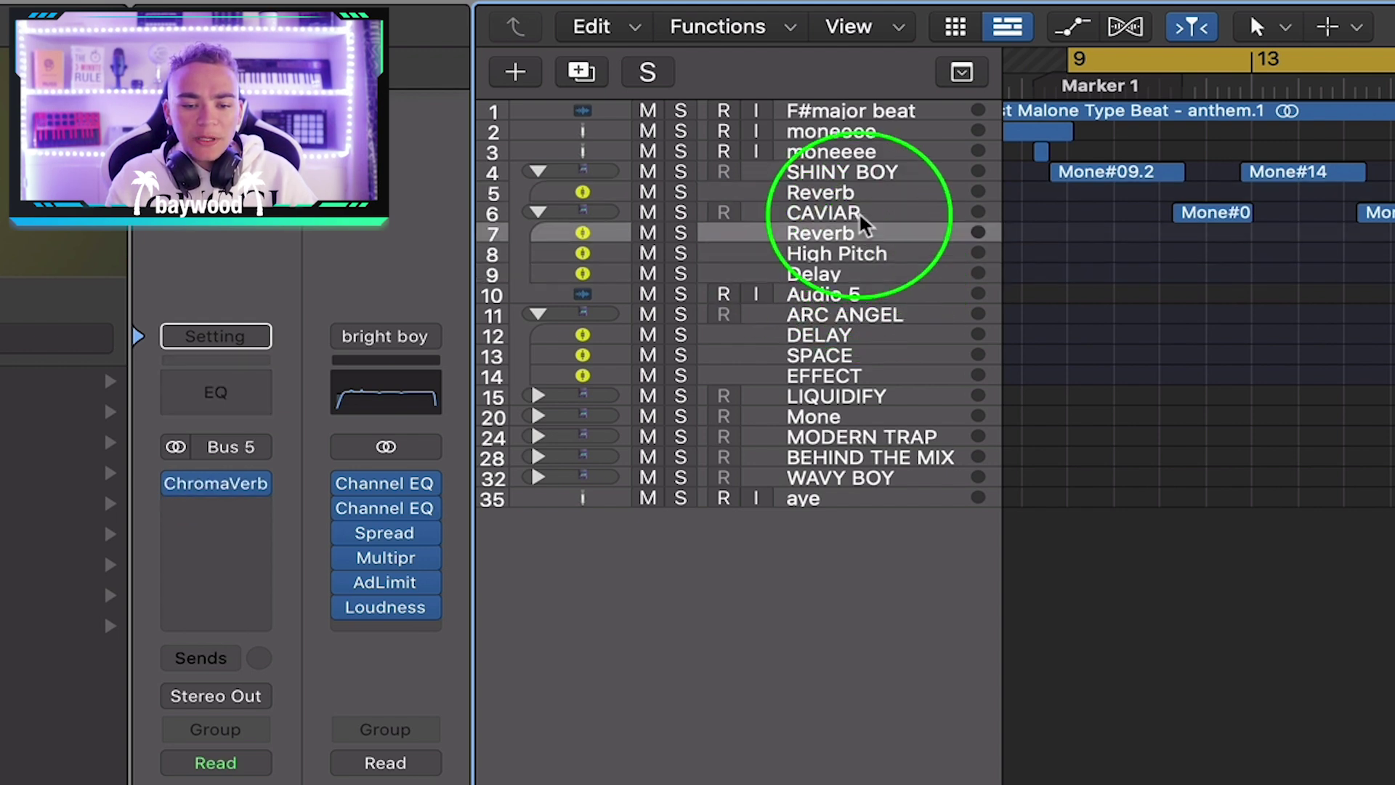
{"action": "left_click", "coordinate": [573, 215]}
{"action": "left_click", "coordinate": [538, 212]}
{"action": "left_click", "coordinate": [538, 212]}
{"action": "left_click", "coordinate": [818, 232]}
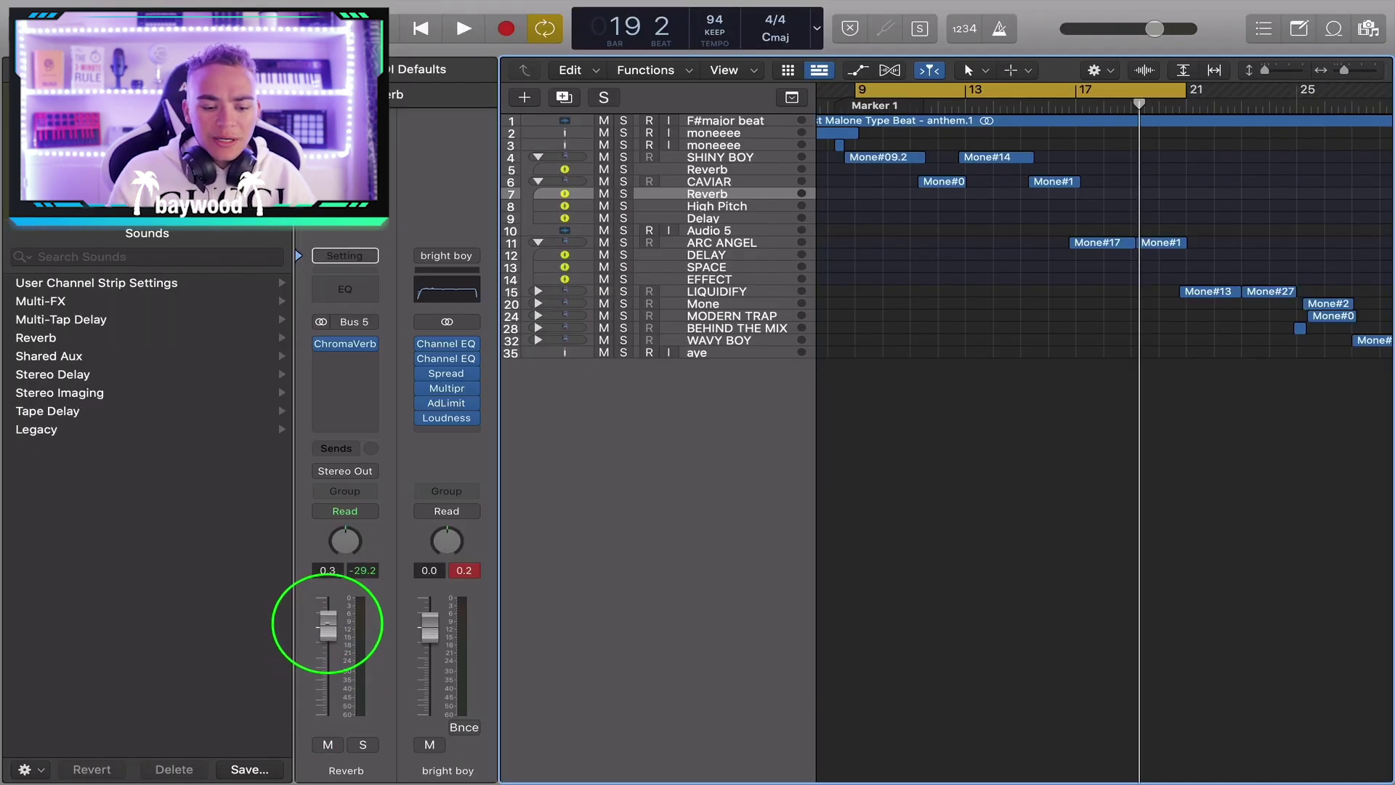
Enlarge the track heights so the region waveforms can be seen
{"action": "left_click_drag", "start_coordinate": [1259, 68], "coordinate": [1280, 69]}
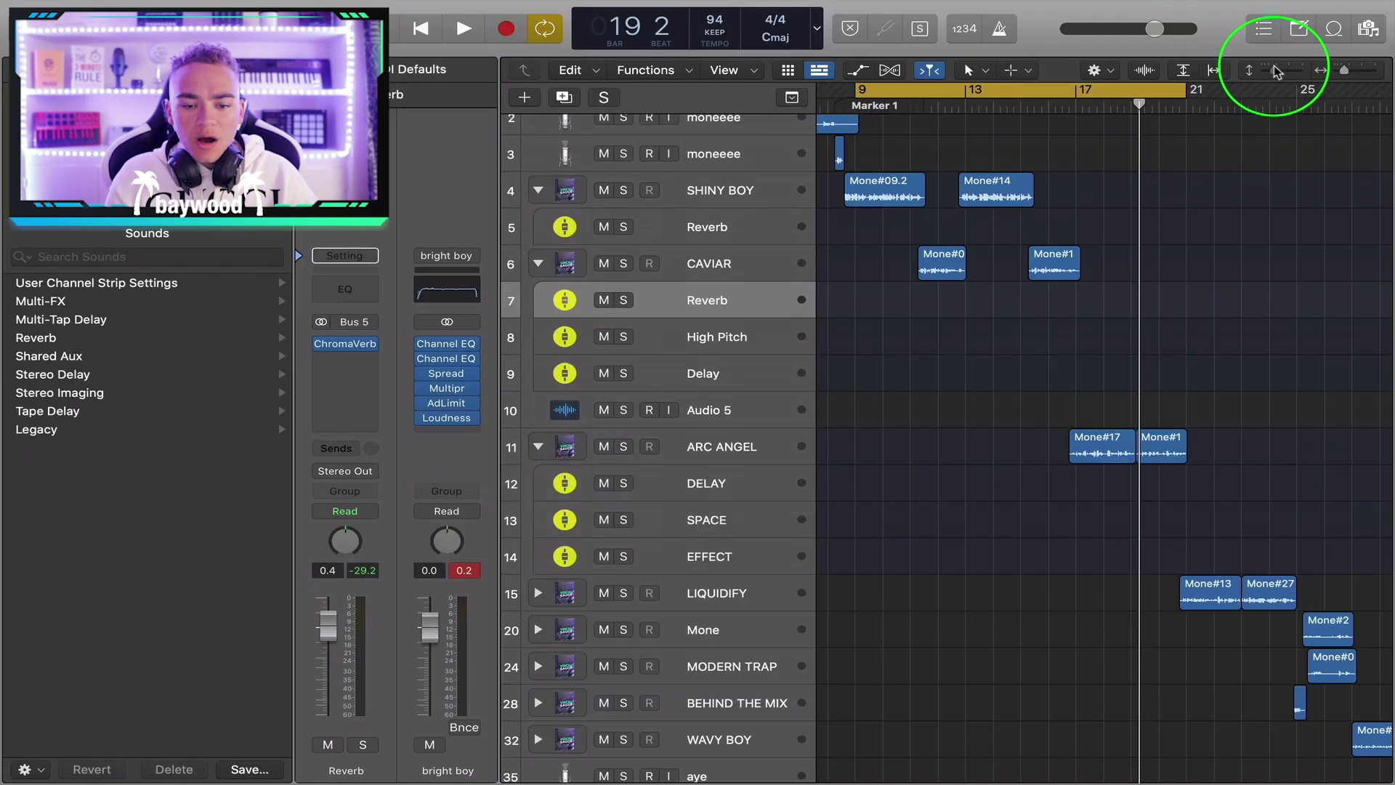